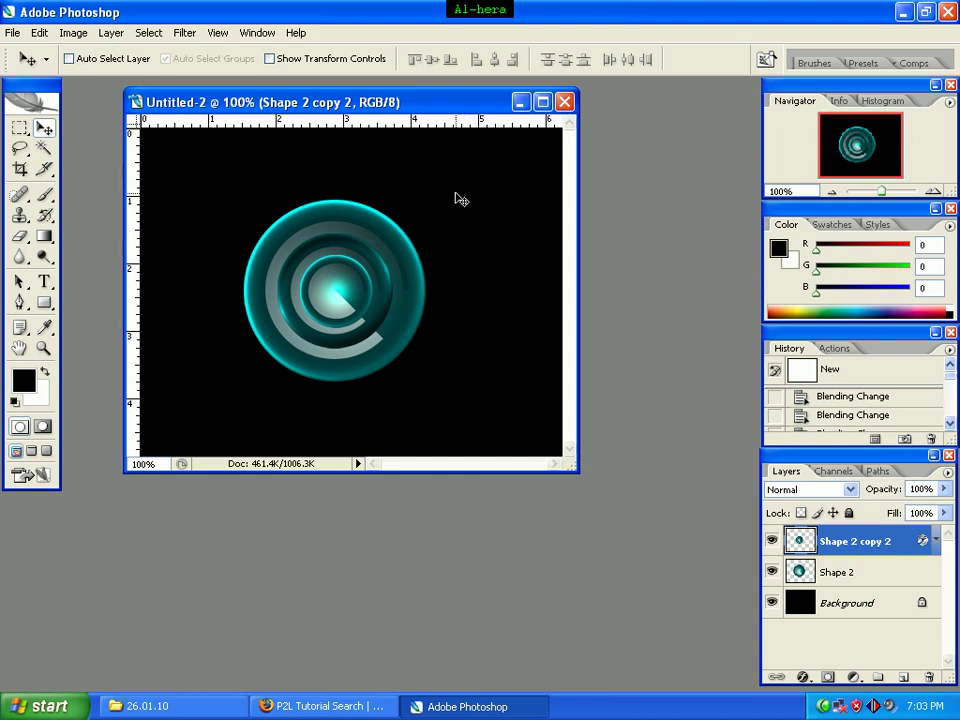
- Minimize the finished Untitled-2 teal orb document window
{"action": "left_click", "coordinate": [519, 102]}
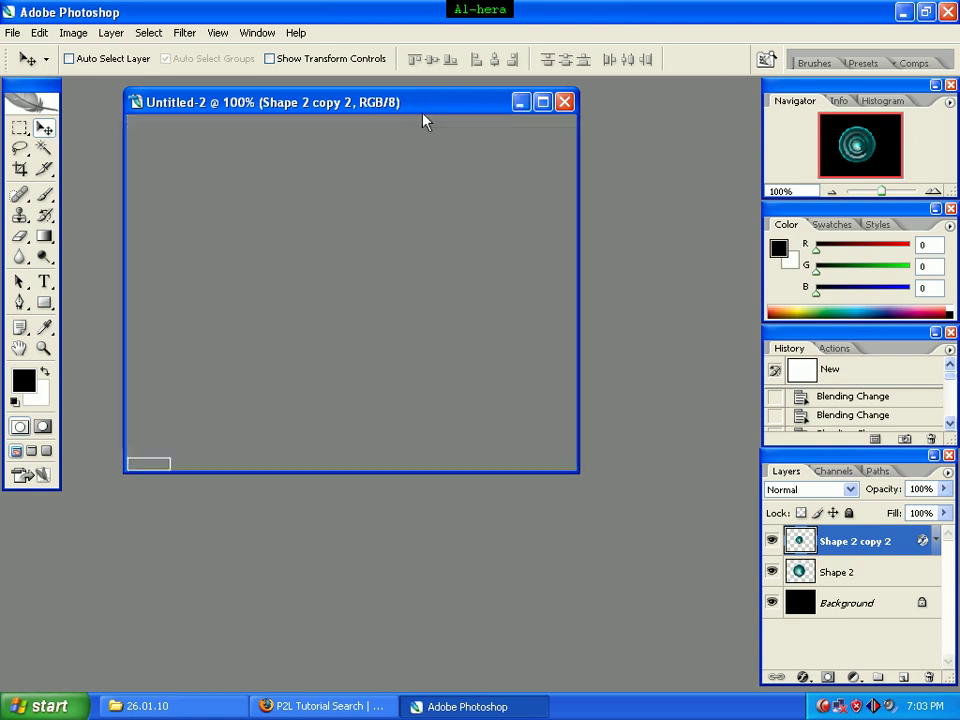
- Create a new 450 × 350 px, 72 ppi RGB document with a white background
{"action": "left_click", "coordinate": [10, 33]}
{"action": "left_click", "coordinate": [18, 54]}
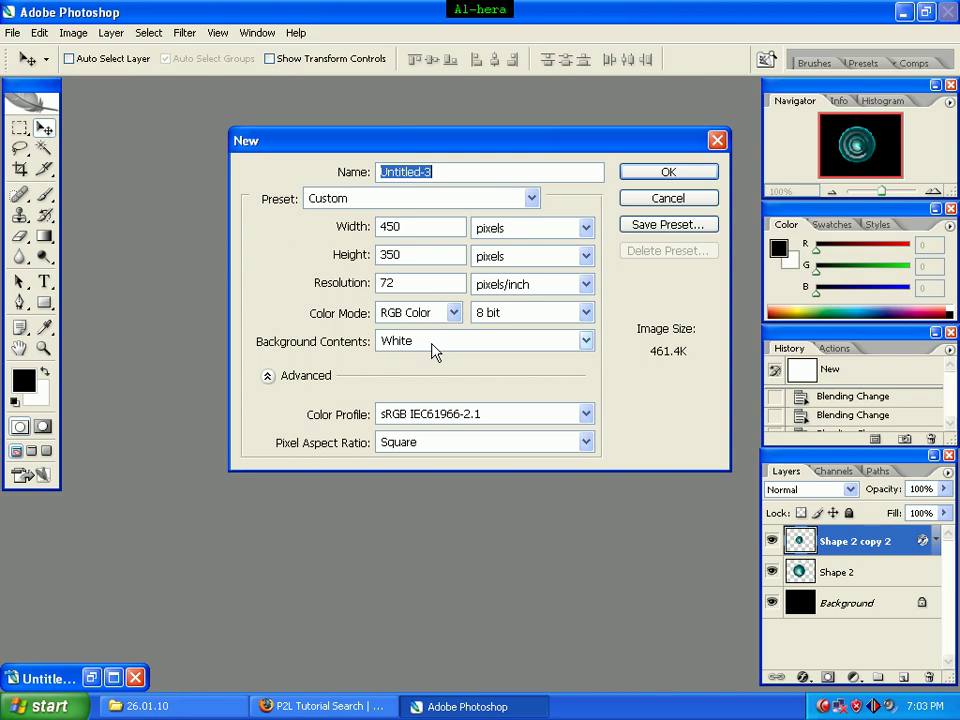
{"action": "left_click", "coordinate": [641, 174]}
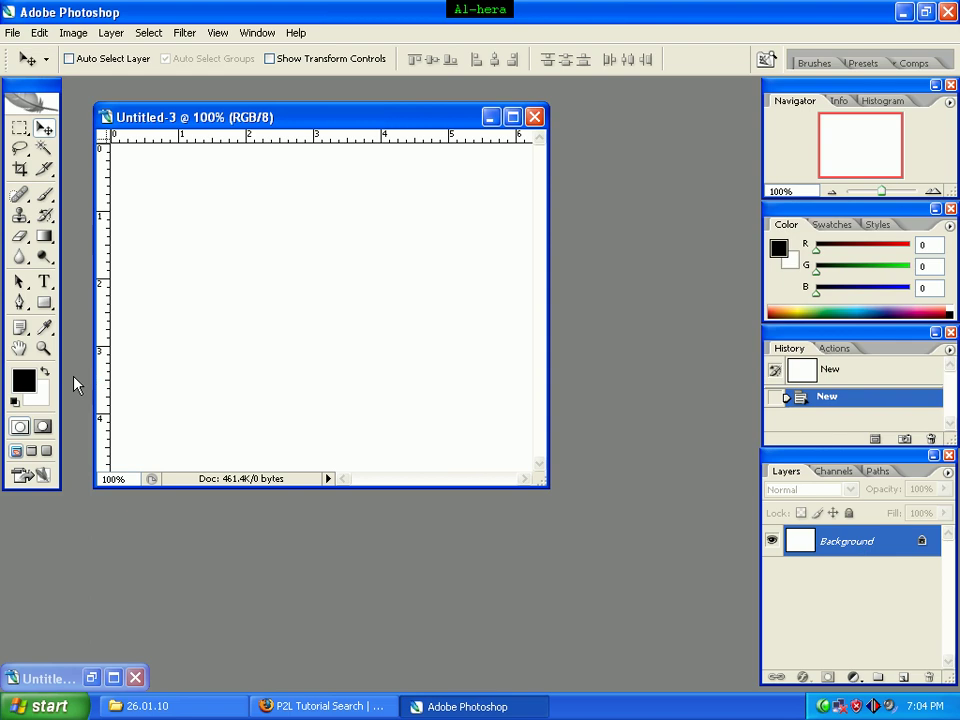
- Check that the foreground colour is black, leaving it unchanged
{"action": "left_click", "coordinate": [23, 381]}
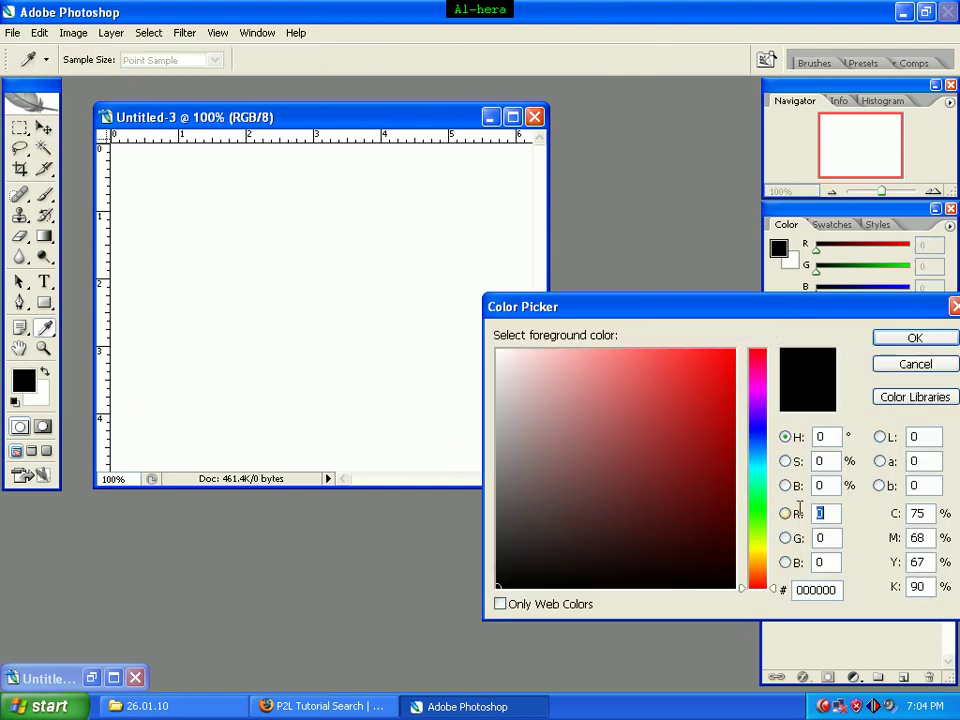
{"action": "left_click_drag", "start_coordinate": [838, 590], "coordinate": [804, 590]}
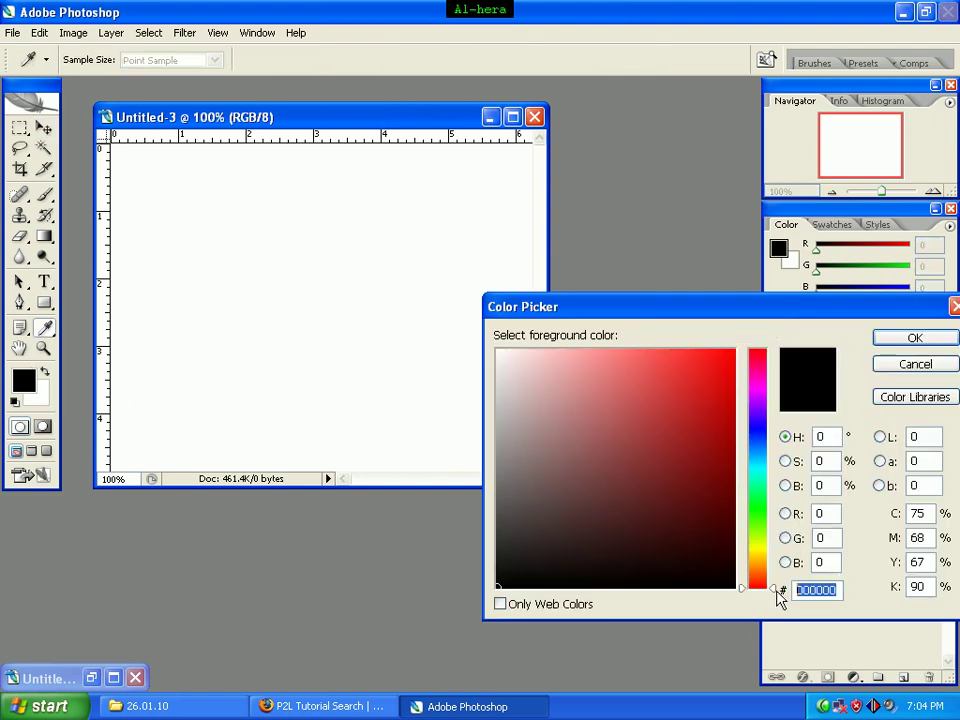
{"action": "key", "text": "BackSpace"}
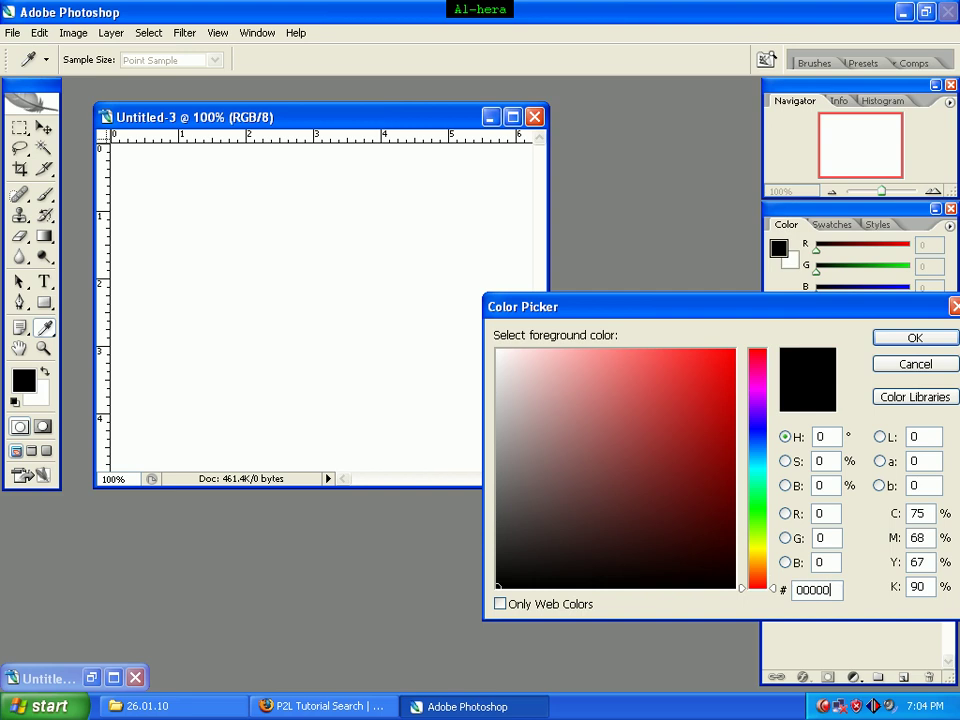
{"action": "left_click", "coordinate": [912, 345]}
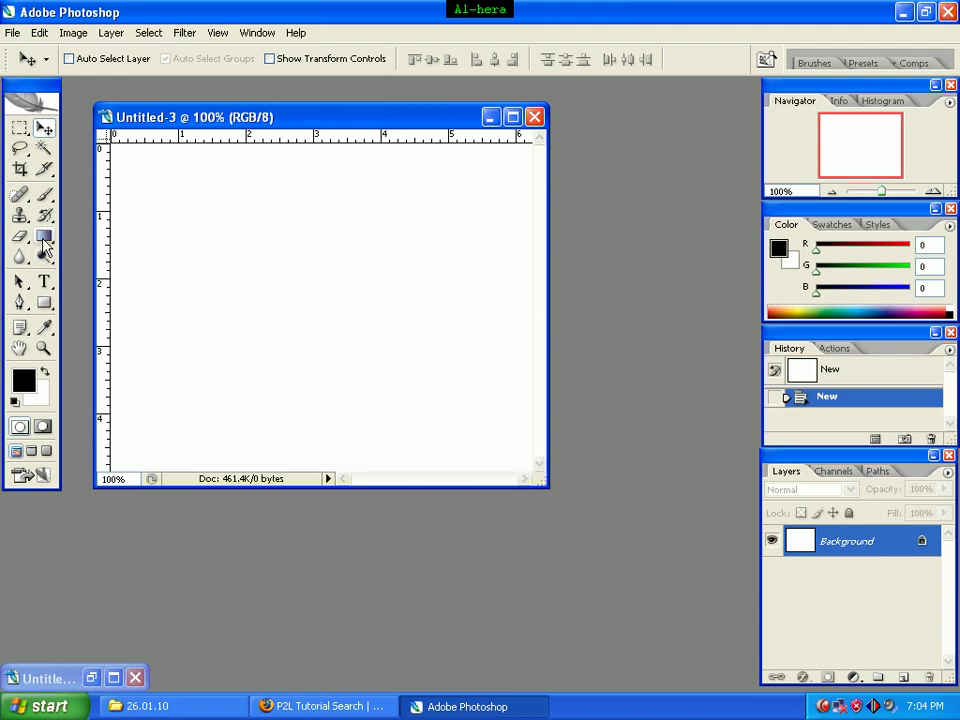
- Fill the white Background layer solid black with the Paint Bucket Tool
{"action": "left_click_drag", "start_coordinate": [44, 241], "coordinate": [106, 256]}
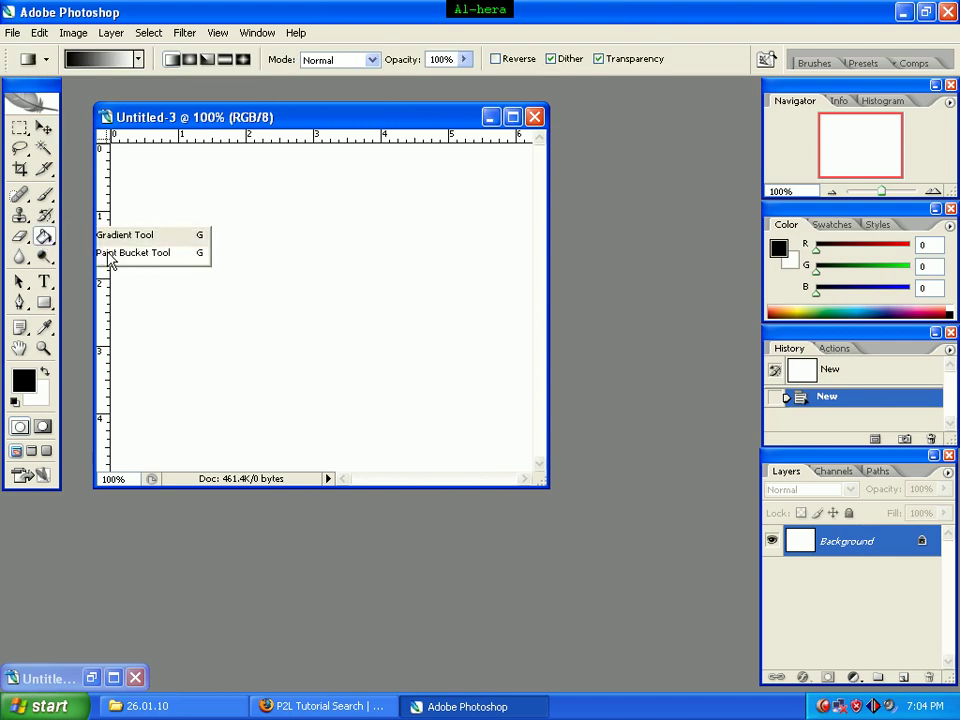
{"action": "left_click", "coordinate": [110, 254]}
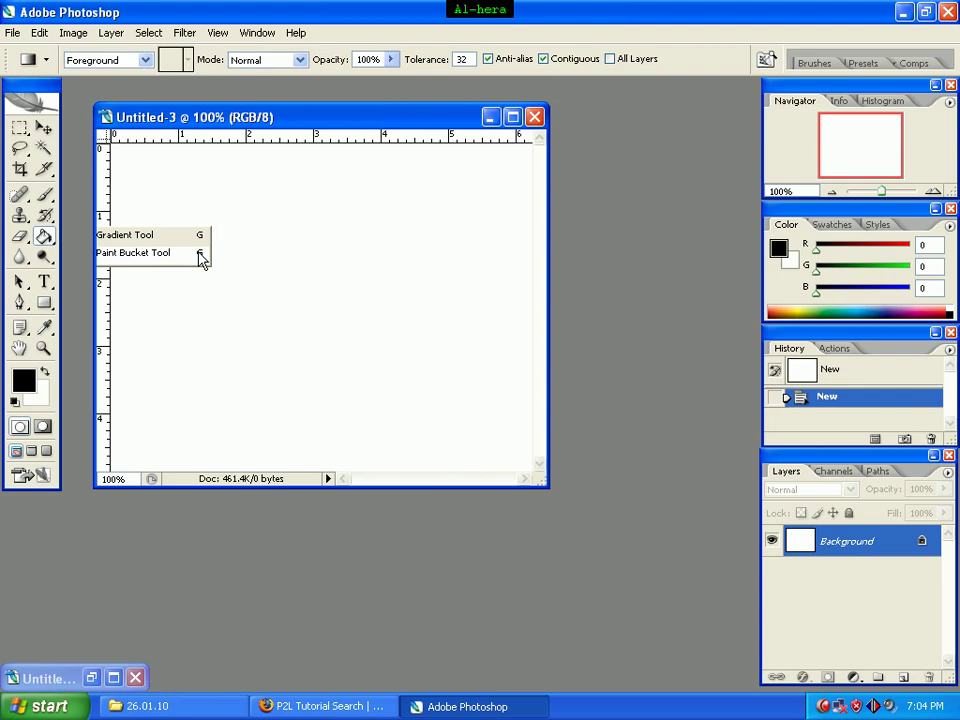
{"action": "left_click", "coordinate": [305, 262]}
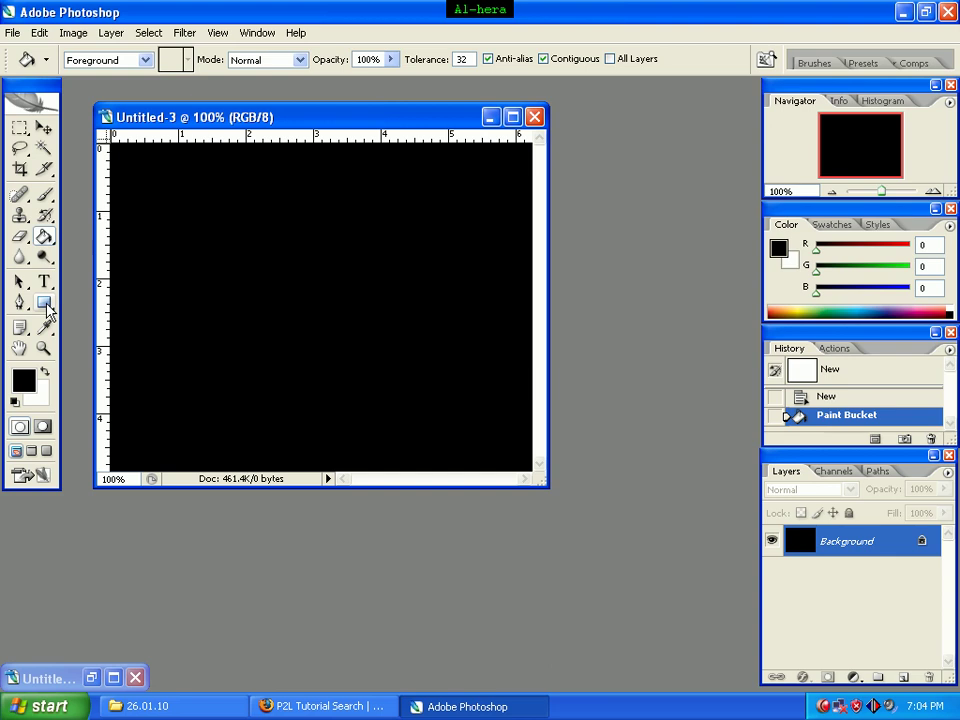
{"action": "left_click", "coordinate": [45, 306]}
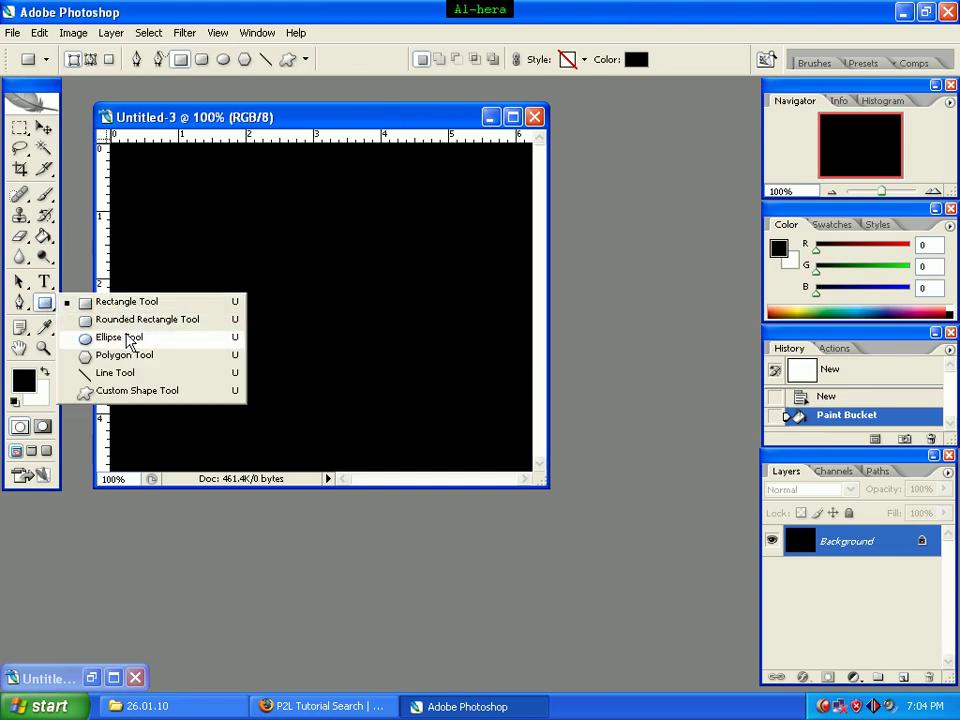
- Set the Ellipse Tool geometry to Fixed Size, 194 px wide by 194 px high
{"action": "left_click", "coordinate": [125, 337]}
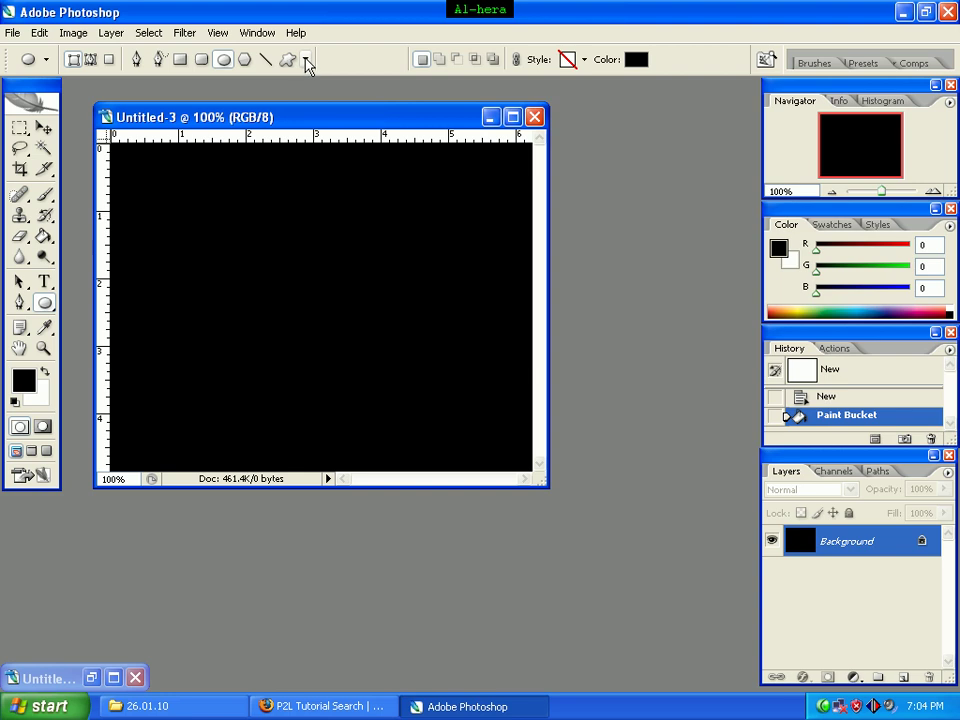
{"action": "left_click", "coordinate": [306, 61]}
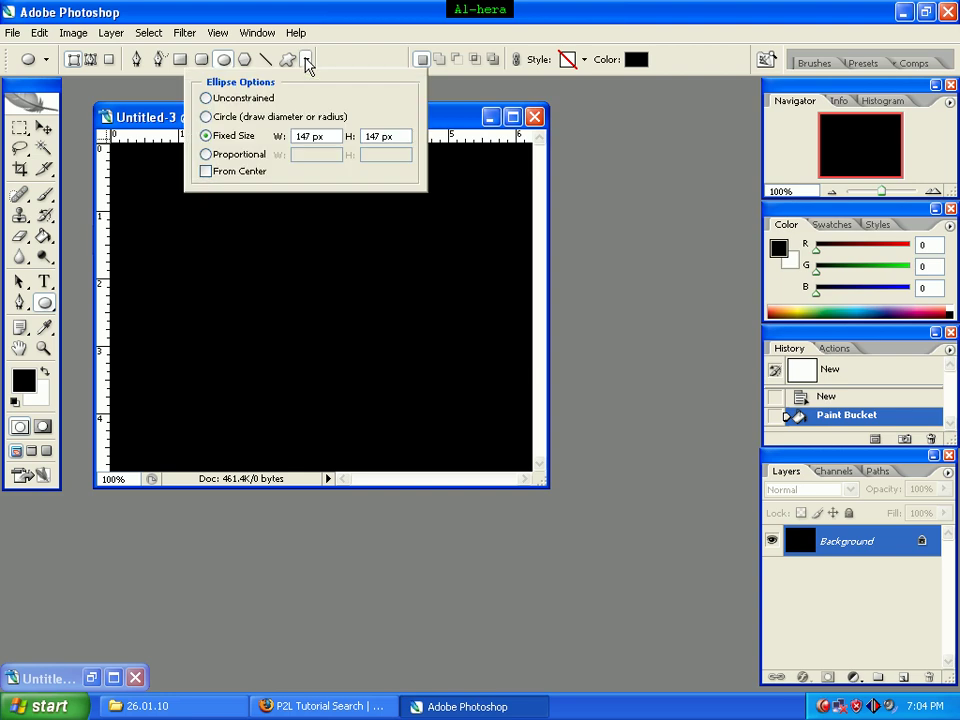
{"action": "left_click", "coordinate": [236, 104]}
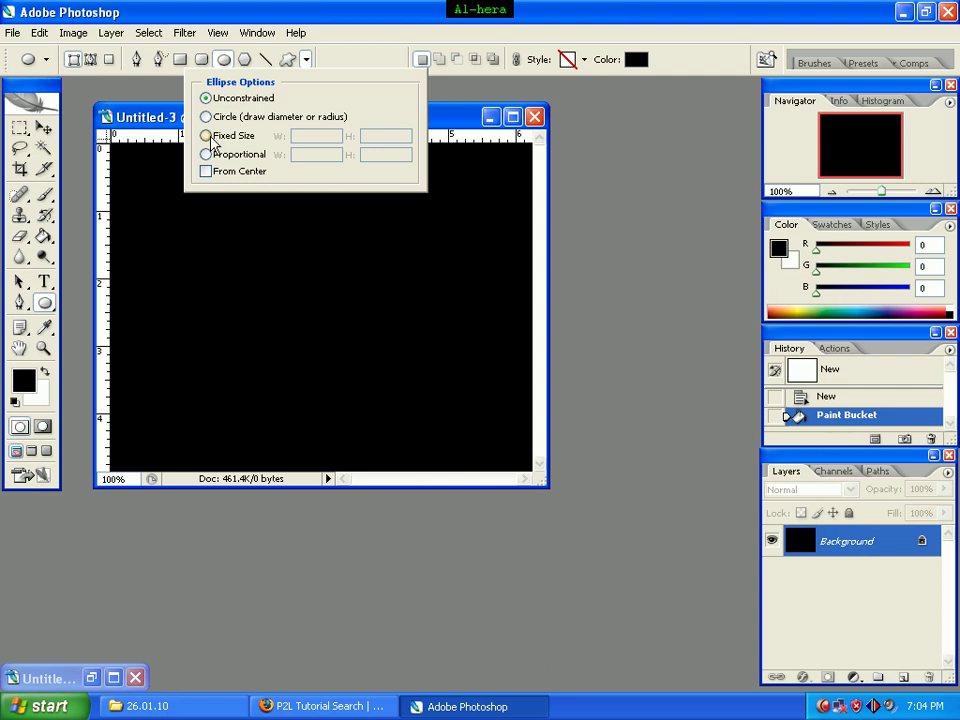
{"action": "left_click", "coordinate": [208, 136]}
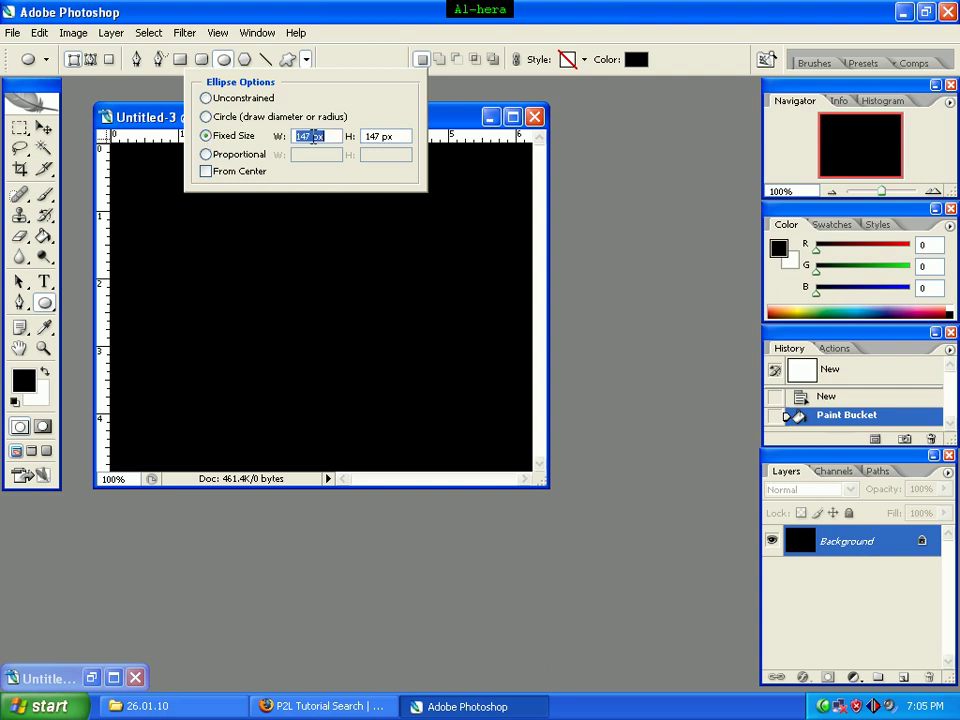
{"action": "type", "text": "1"}
{"action": "double_click", "coordinate": [381, 140]}
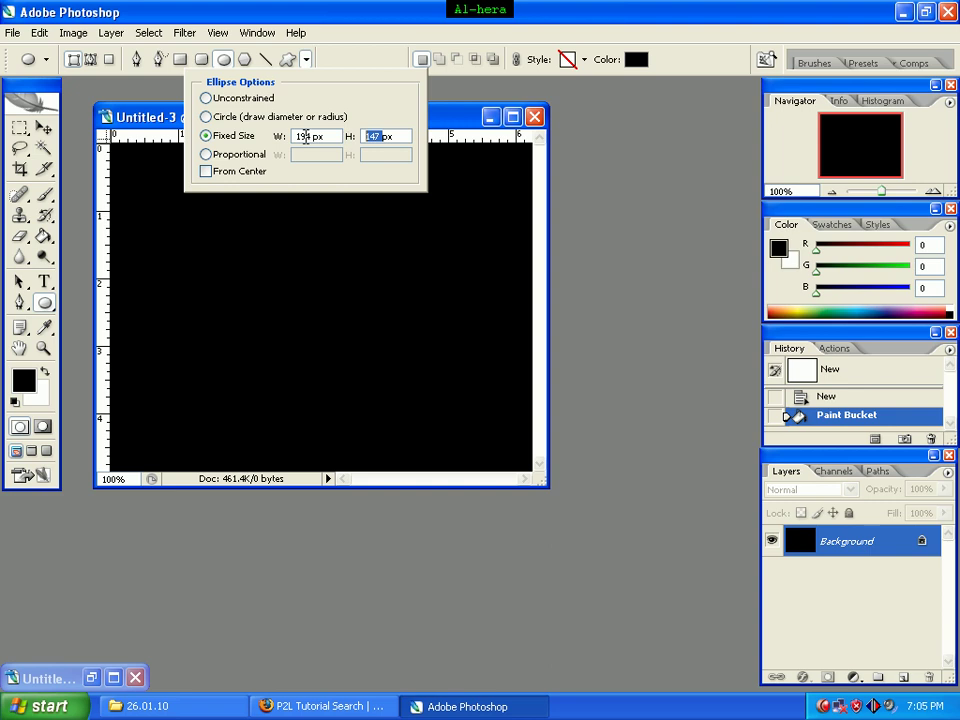
{"action": "type", "text": "194"}
- Set the foreground colour to dark teal #003637
{"action": "left_click", "coordinate": [23, 384]}
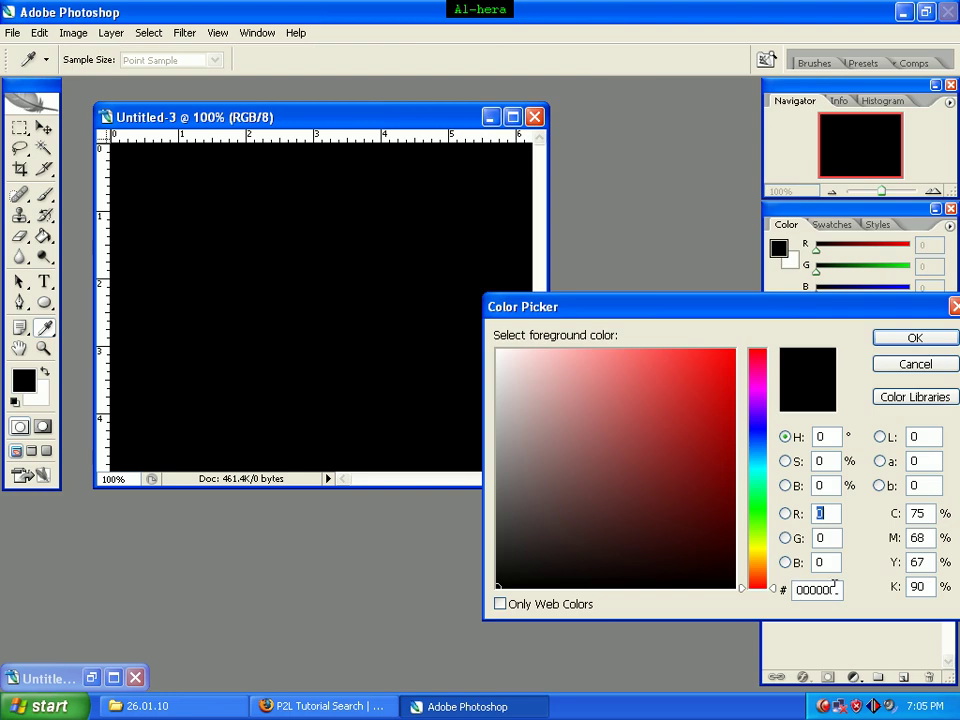
{"action": "left_click", "coordinate": [833, 589]}
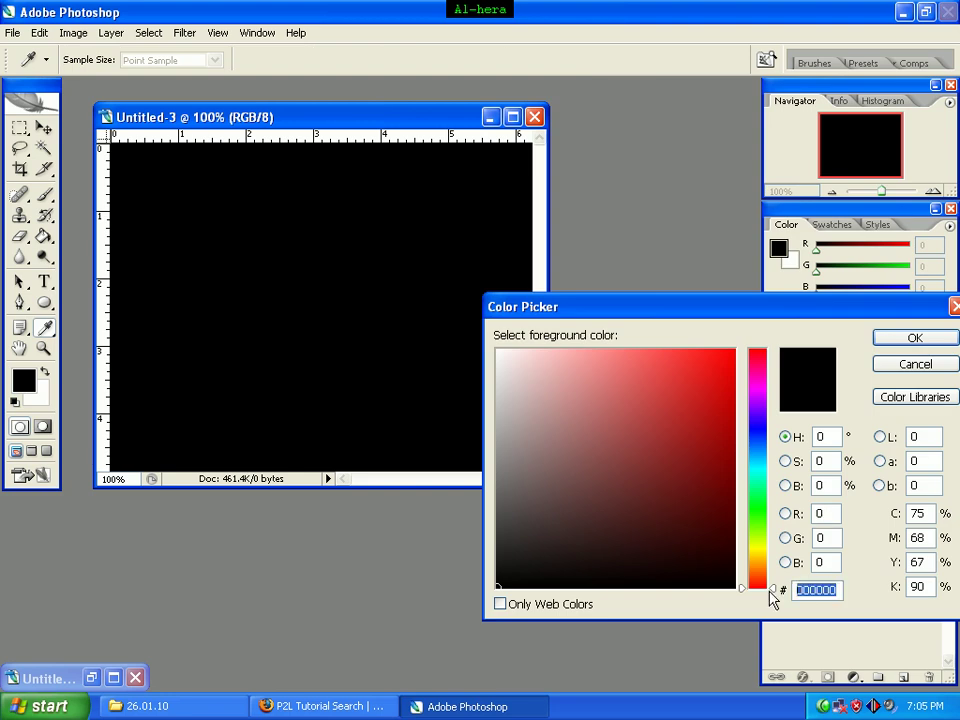
{"action": "type", "text": "0036"}
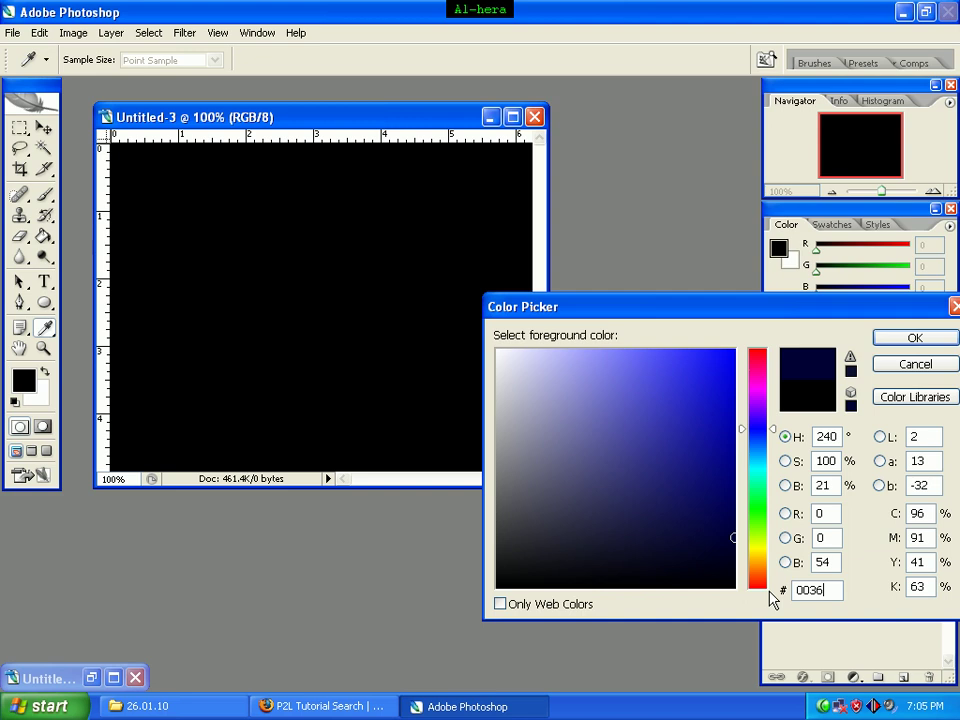
{"action": "type", "text": "37"}
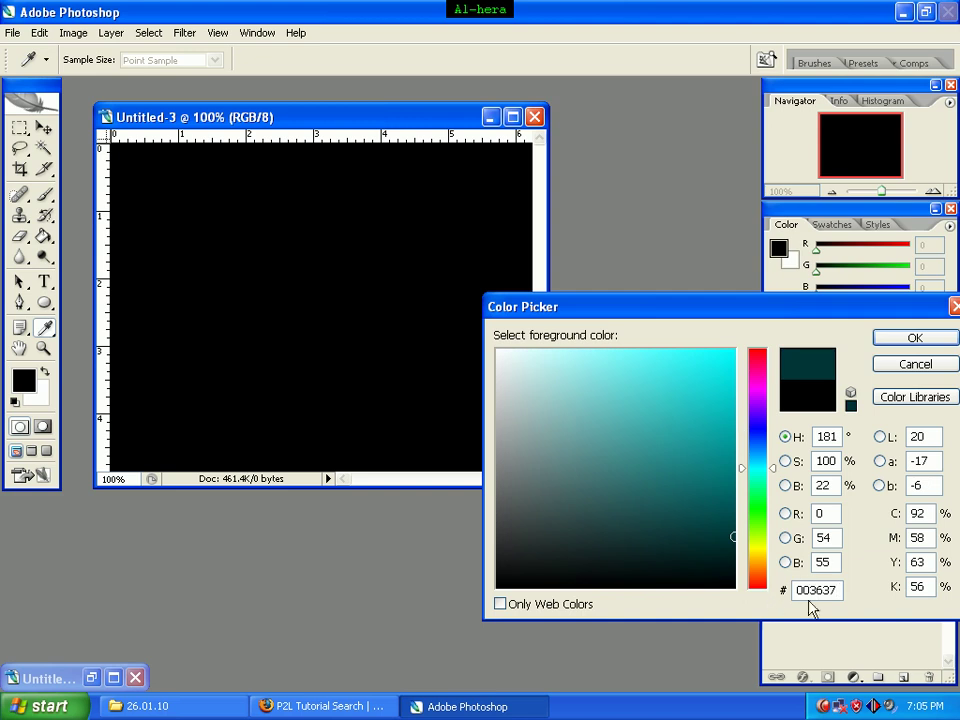
{"action": "left_click", "coordinate": [933, 342]}
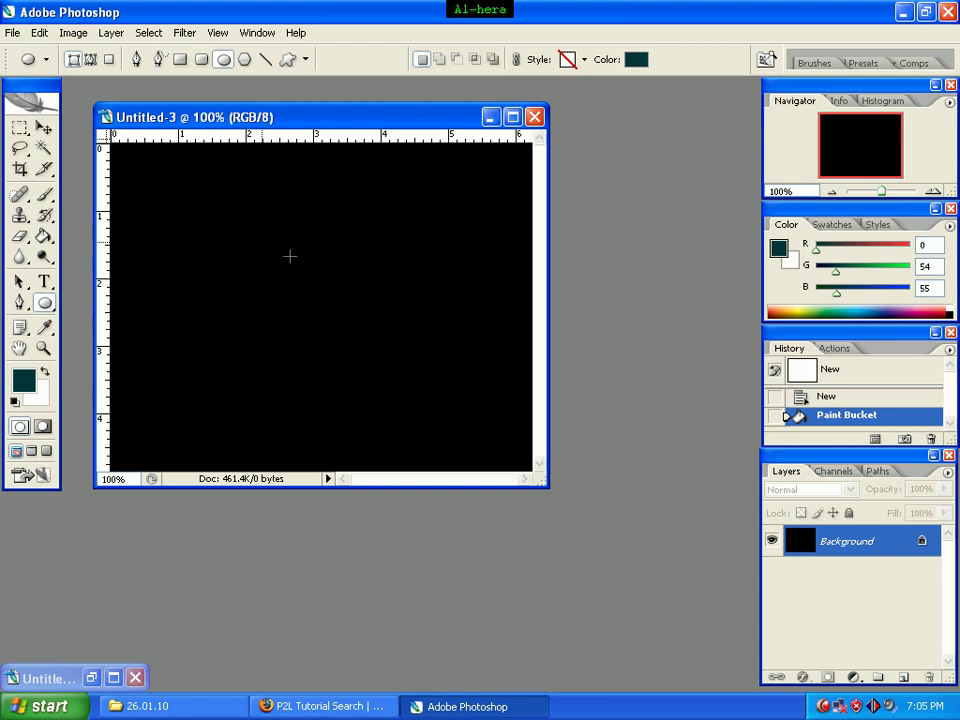
- Draw the teal circle near the canvas centre and rasterize the Shape 1 layer
{"action": "left_click_drag", "start_coordinate": [230, 236], "coordinate": [410, 417]}
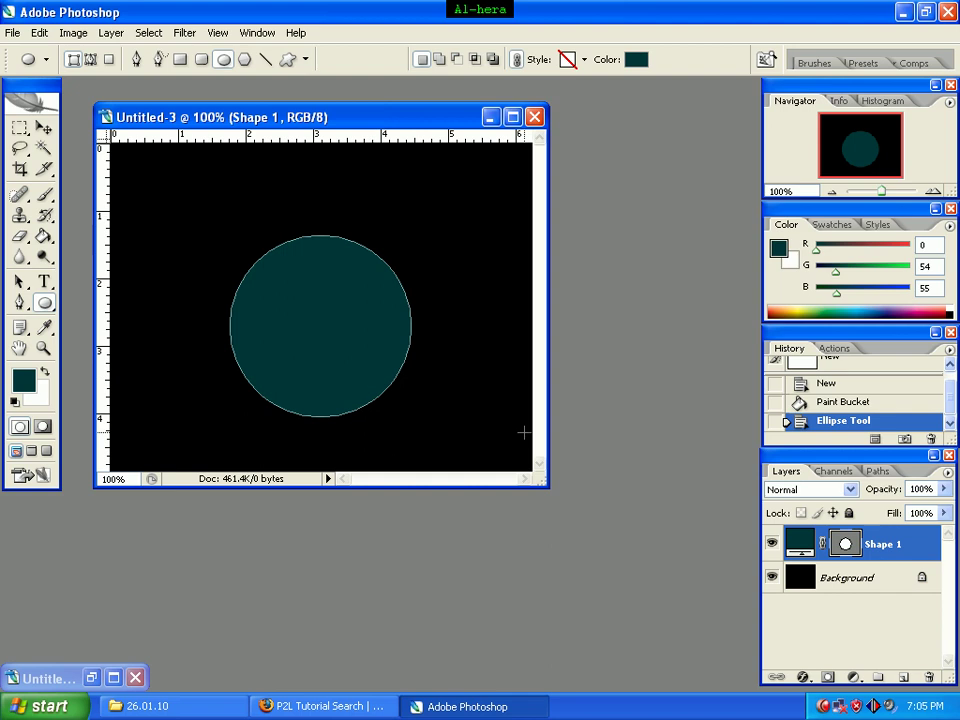
{"action": "right_click", "coordinate": [897, 545]}
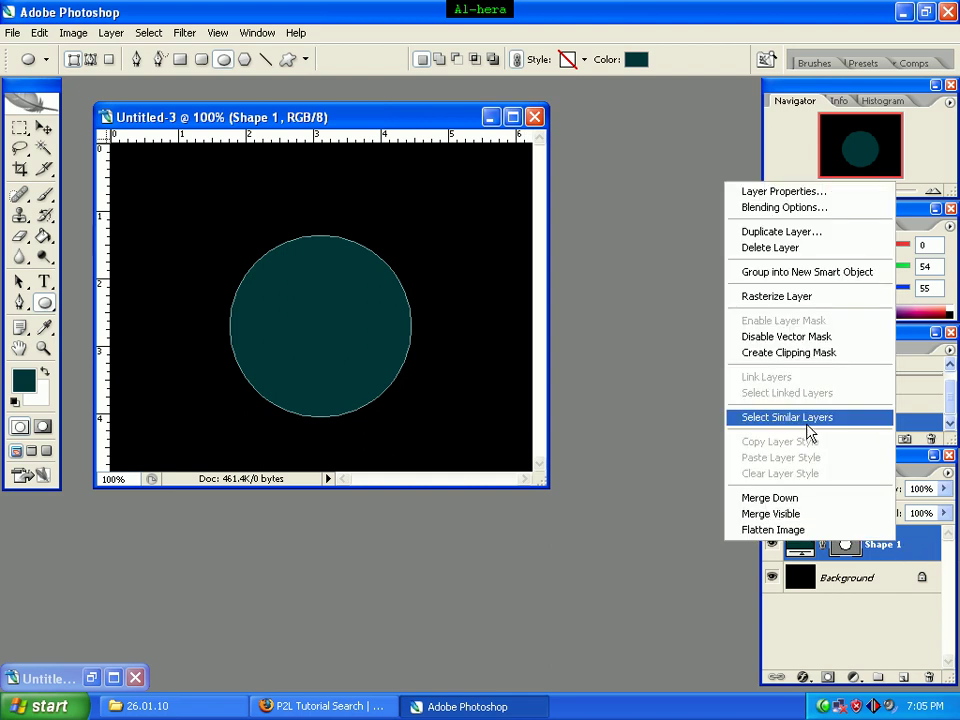
{"action": "left_click", "coordinate": [797, 297]}
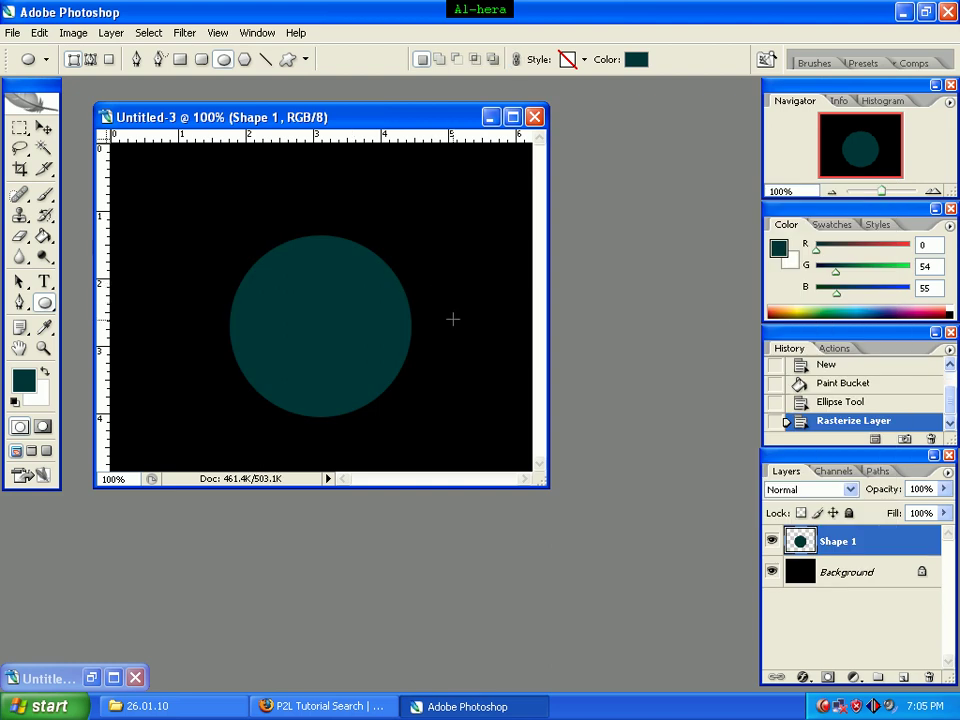
- Open Shape 1's Blending Options and give it an Inner Shadow at a -53° angle
{"action": "right_click", "coordinate": [857, 541]}
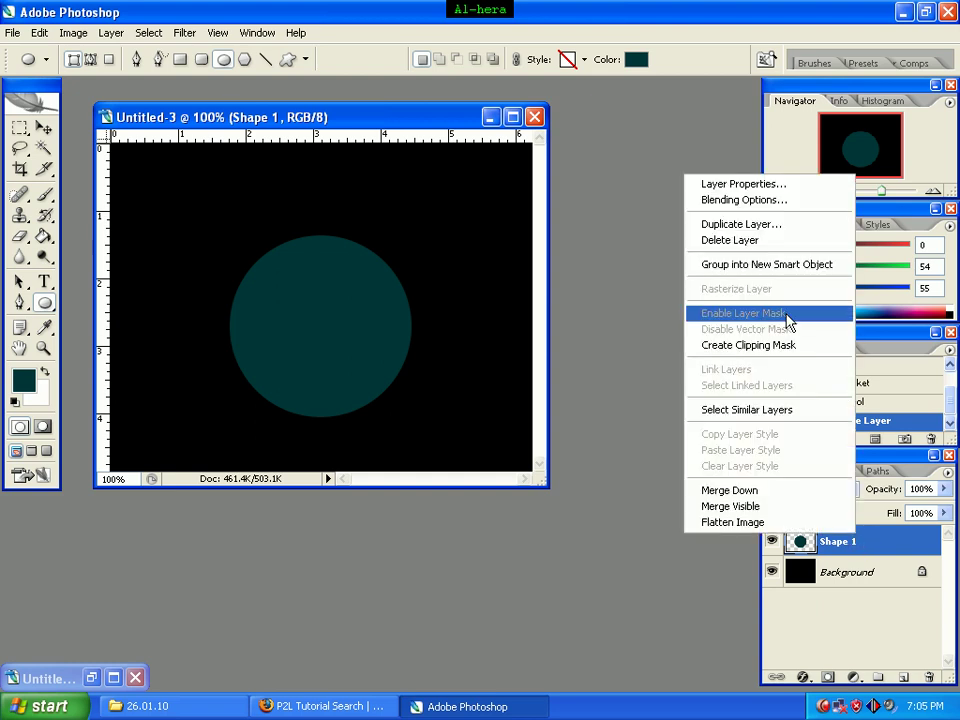
{"action": "left_click", "coordinate": [788, 203]}
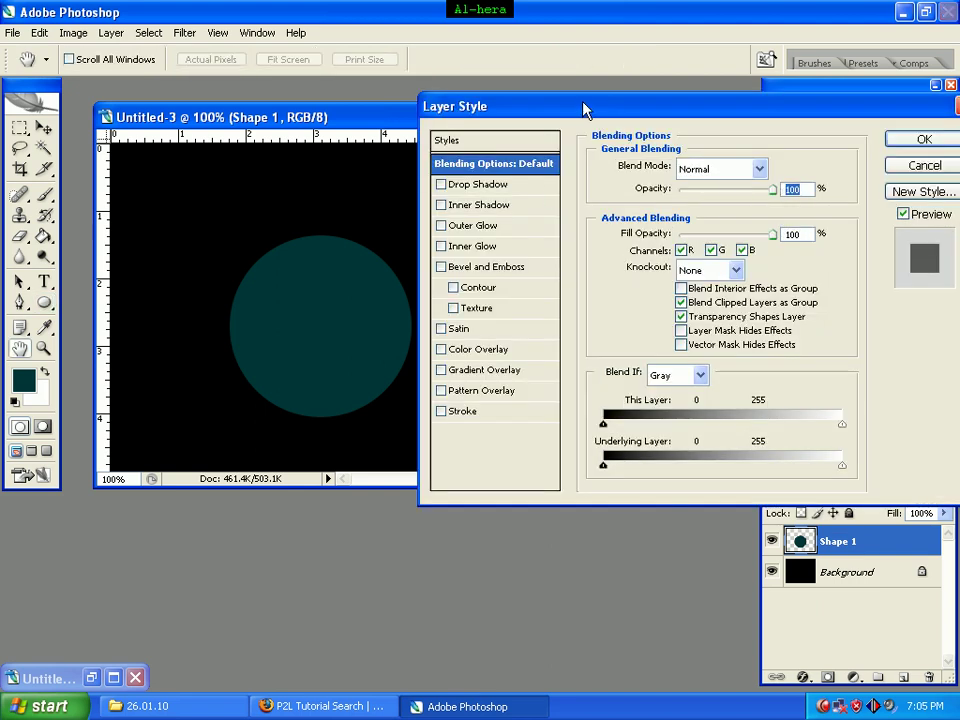
{"action": "left_click_drag", "start_coordinate": [585, 108], "coordinate": [565, 115]}
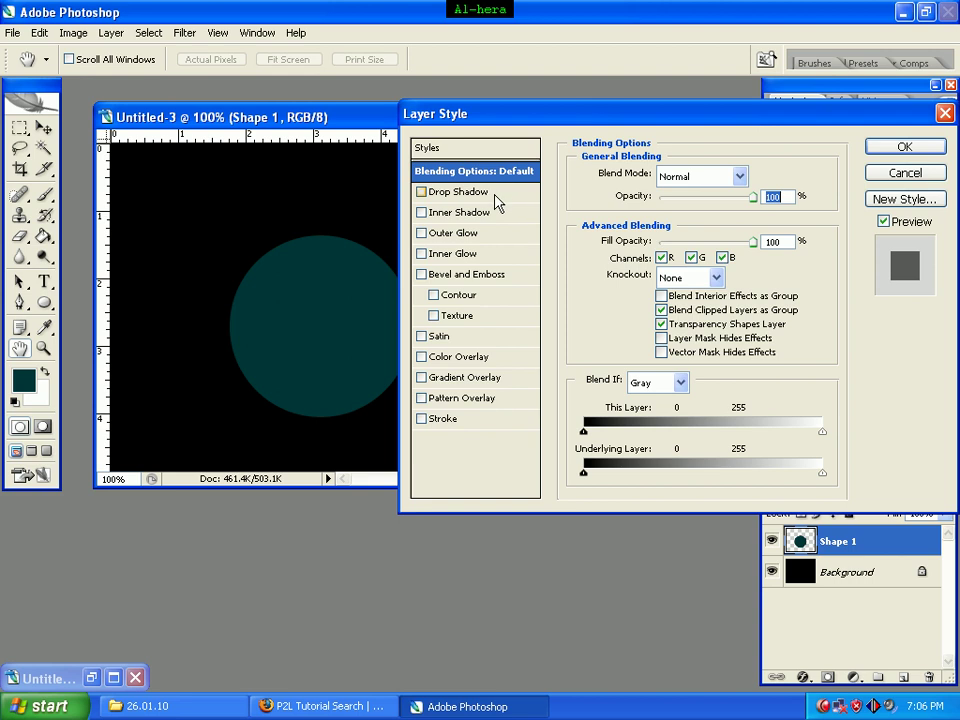
{"action": "left_click", "coordinate": [450, 214]}
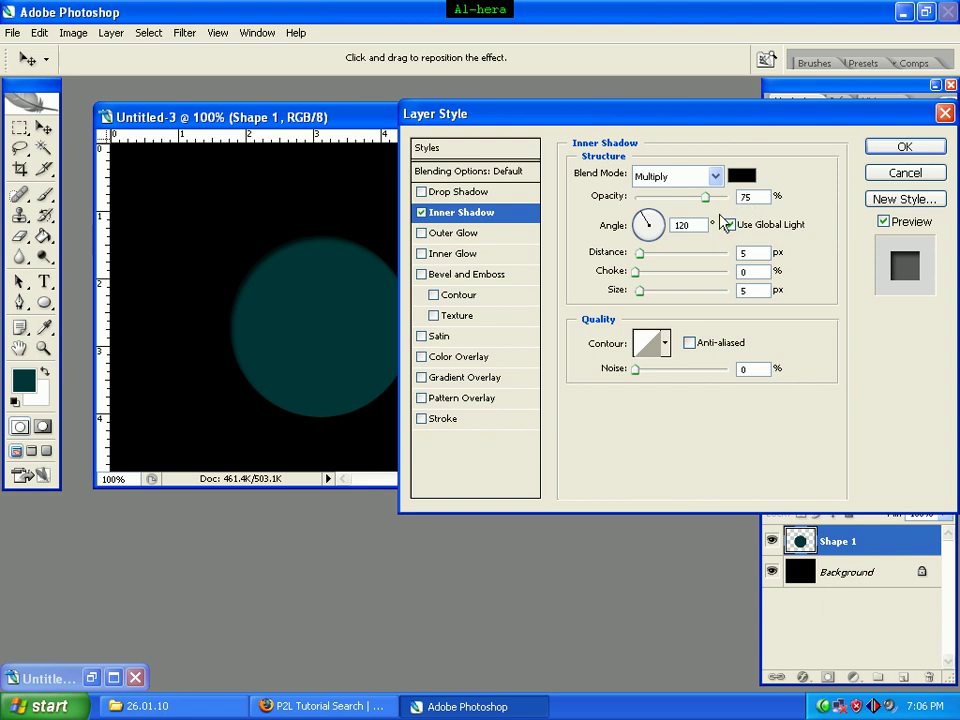
{"action": "double_click", "coordinate": [688, 224]}
{"action": "type", "text": "-5"}
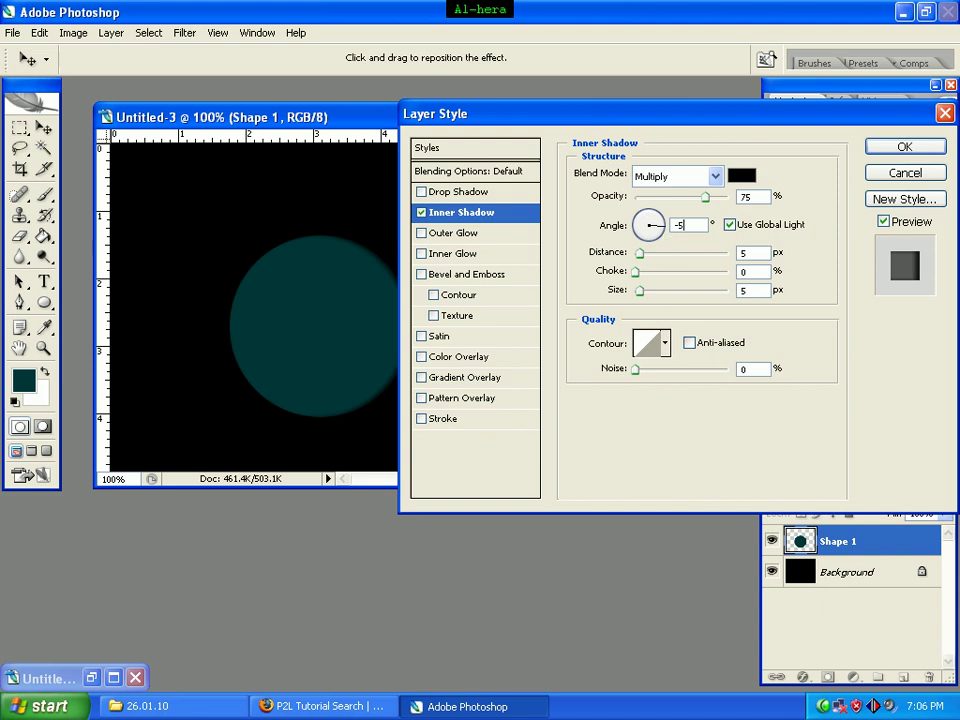
{"action": "type", "text": "3"}
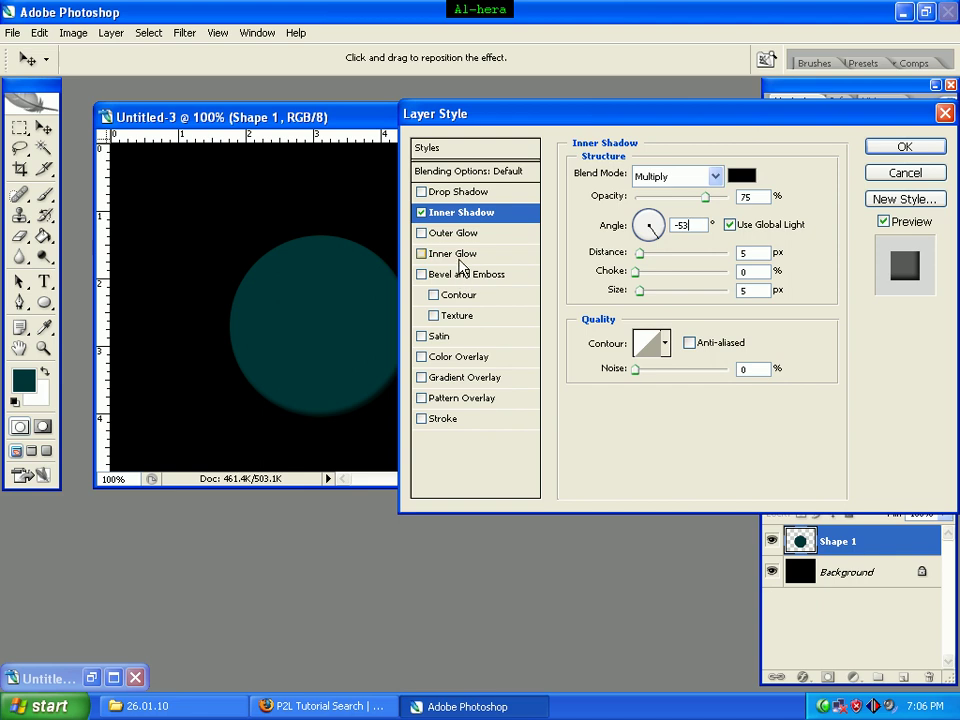
{"action": "left_click", "coordinate": [458, 256]}
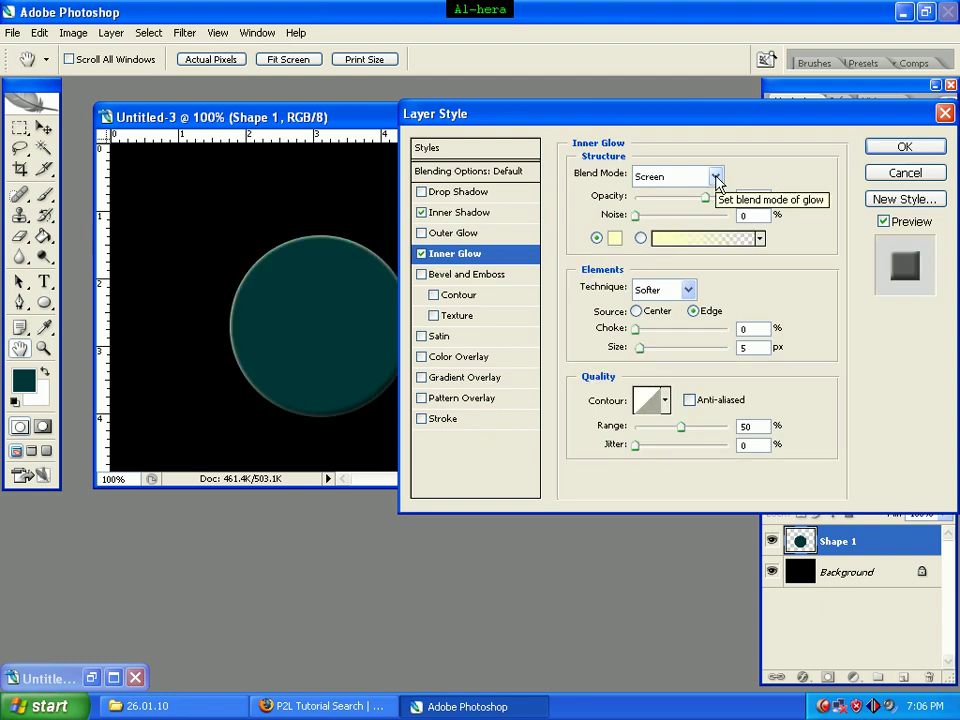
- Set the Inner Glow to Color Dodge, 100% opacity, white ffffff, 21 px size
{"action": "left_click", "coordinate": [716, 178]}
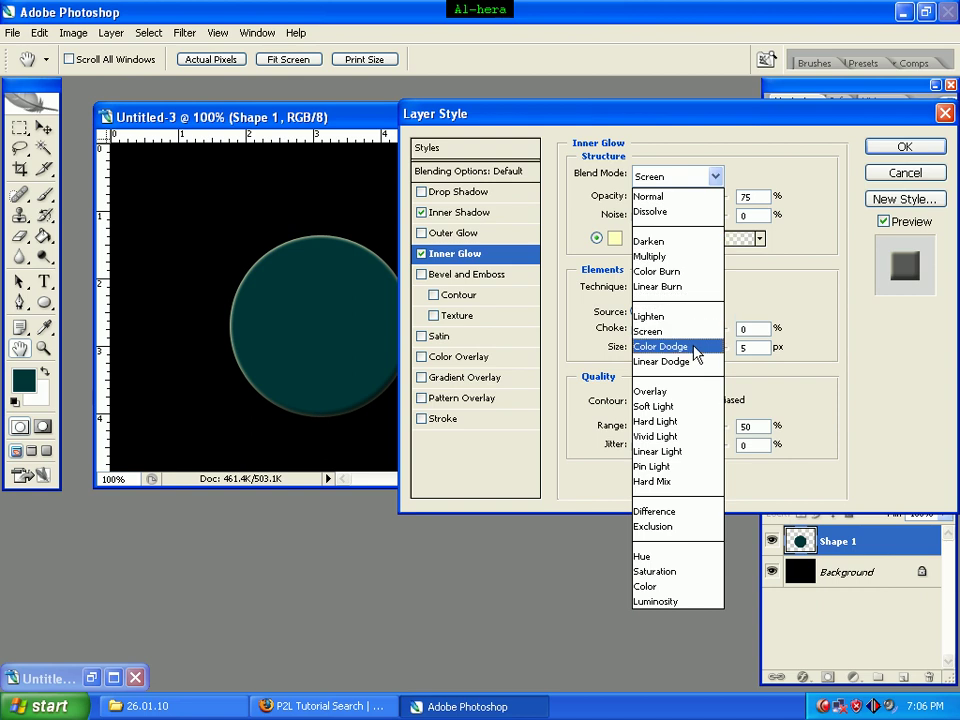
{"action": "left_click", "coordinate": [696, 347]}
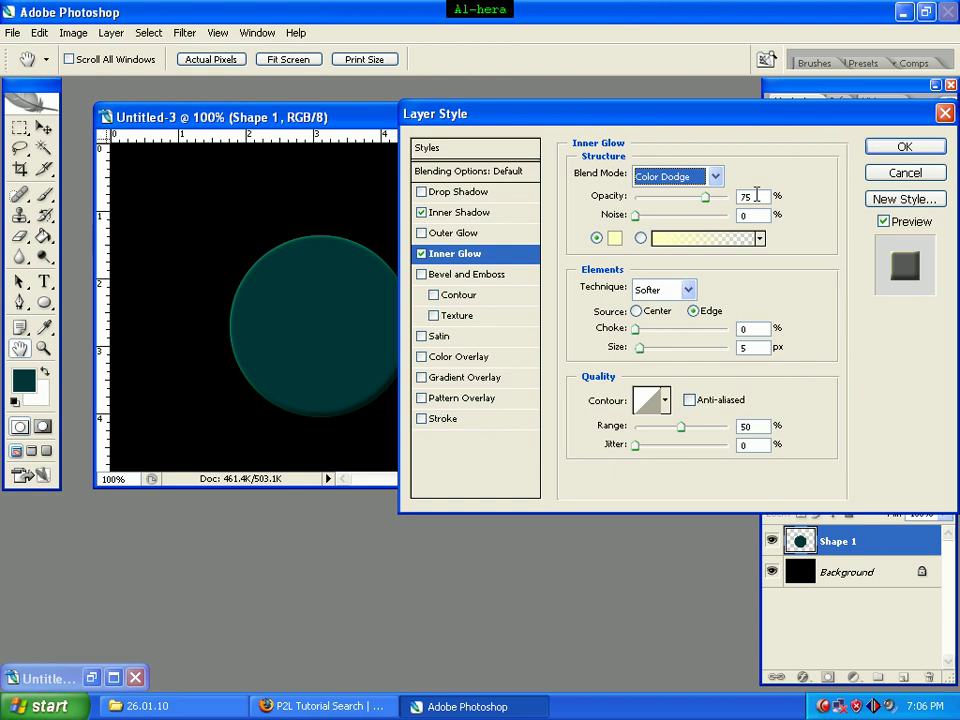
{"action": "left_click", "coordinate": [705, 198]}
{"action": "left_click_drag", "start_coordinate": [702, 215], "coordinate": [730, 215]}
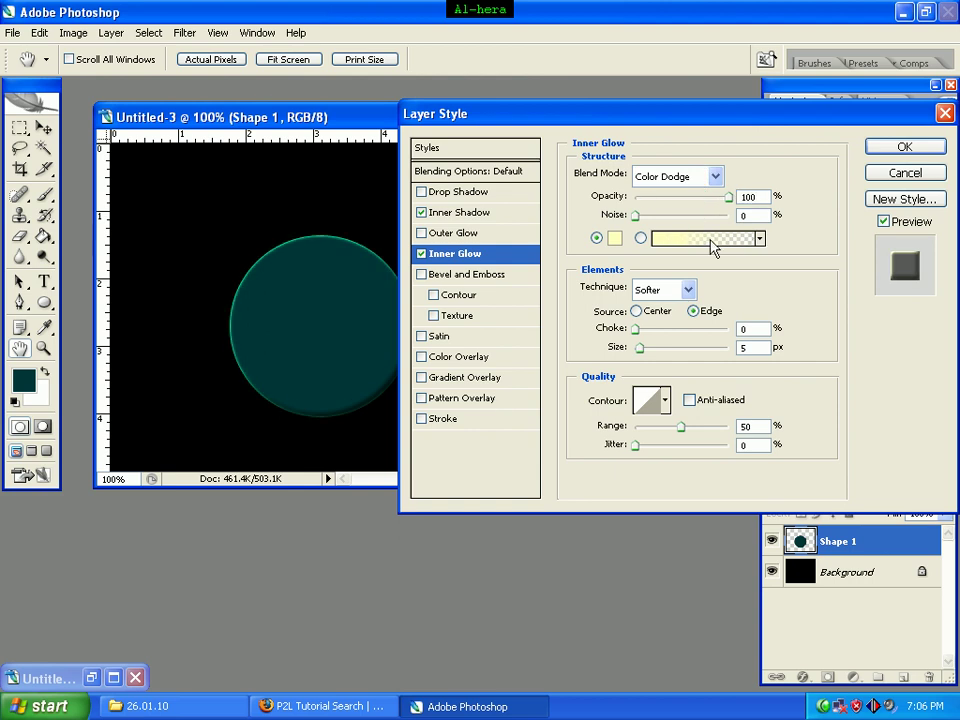
{"action": "left_click", "coordinate": [614, 238]}
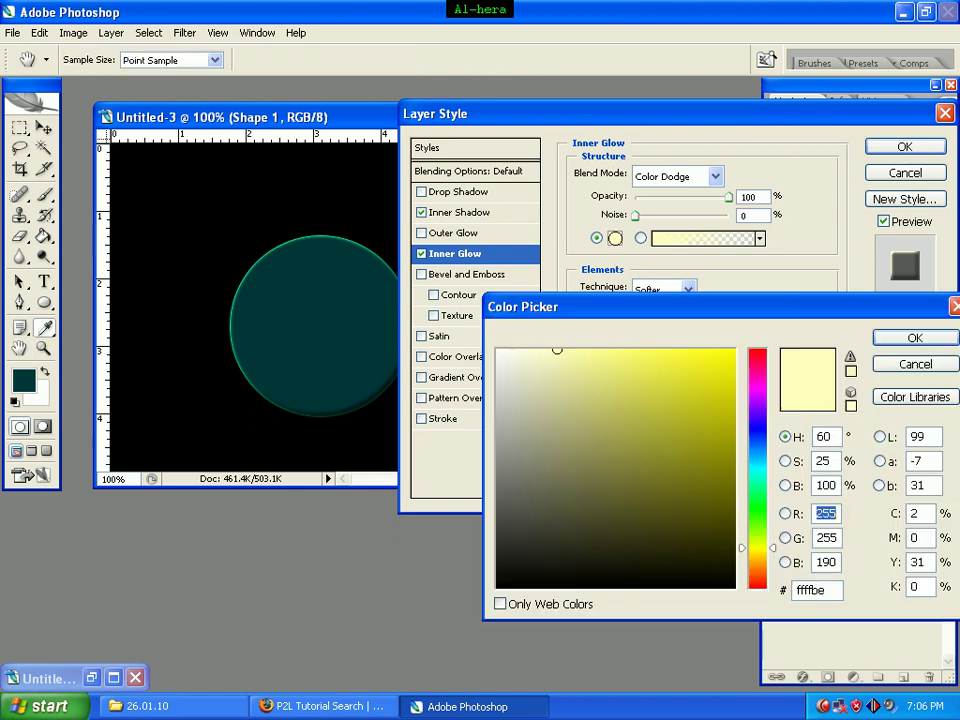
{"action": "left_click_drag", "start_coordinate": [826, 590], "coordinate": [804, 591]}
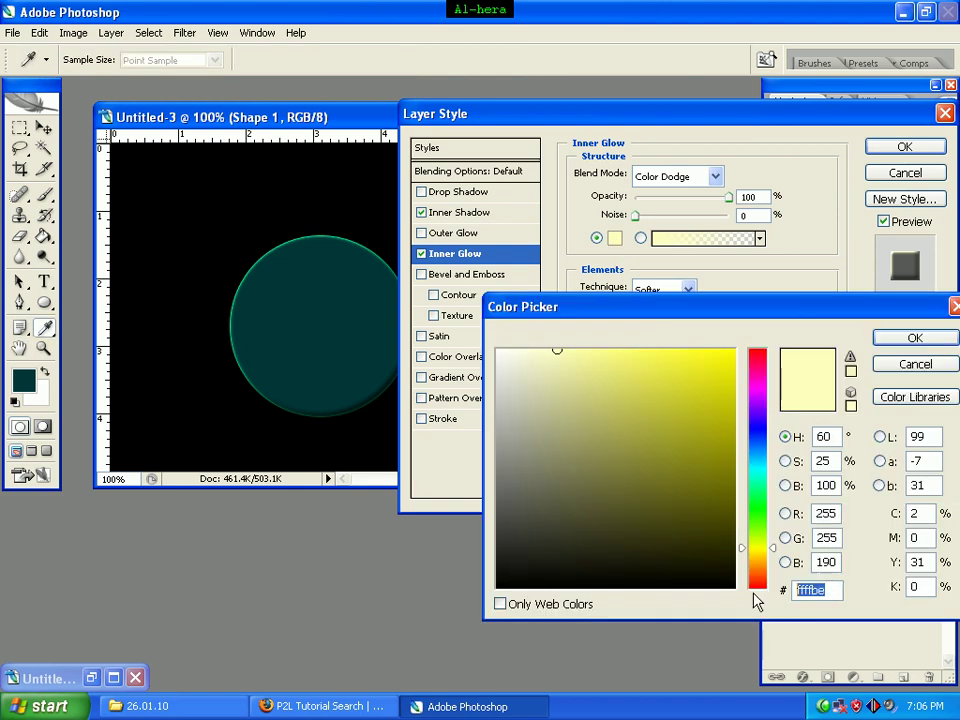
{"action": "key", "text": "BackSpace"}
{"action": "type", "text": "ff"}
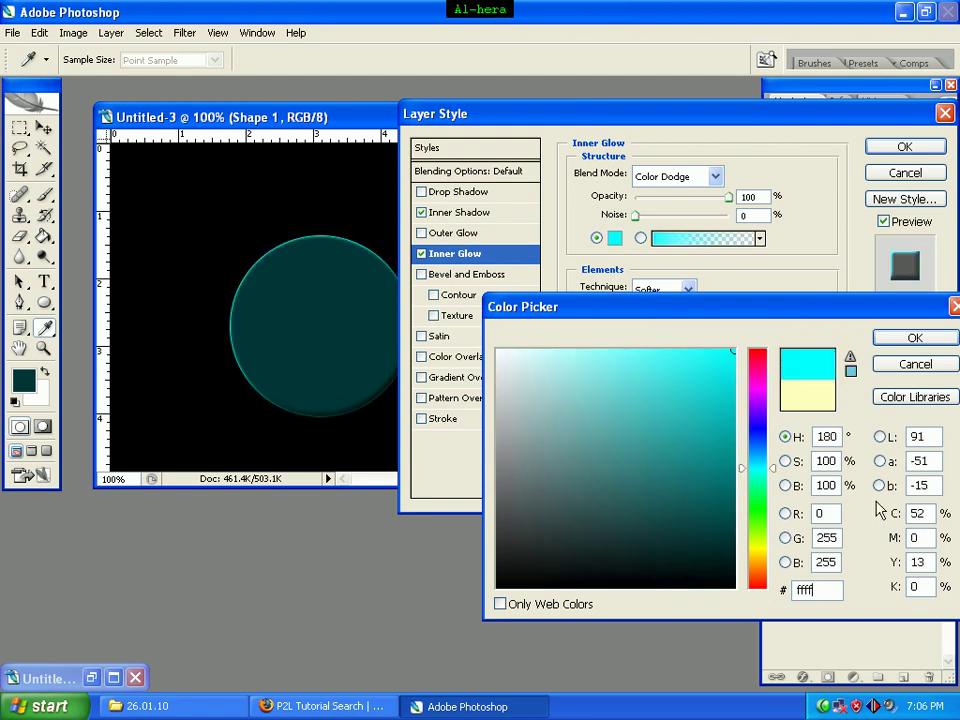
{"action": "type", "text": "ff"}
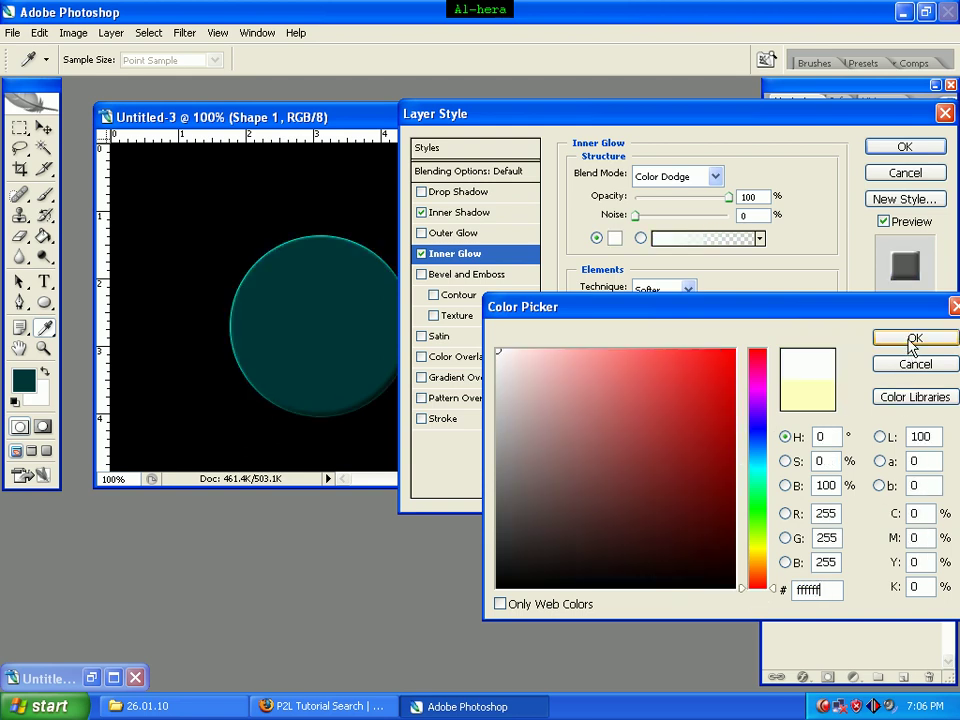
{"action": "left_click", "coordinate": [913, 339]}
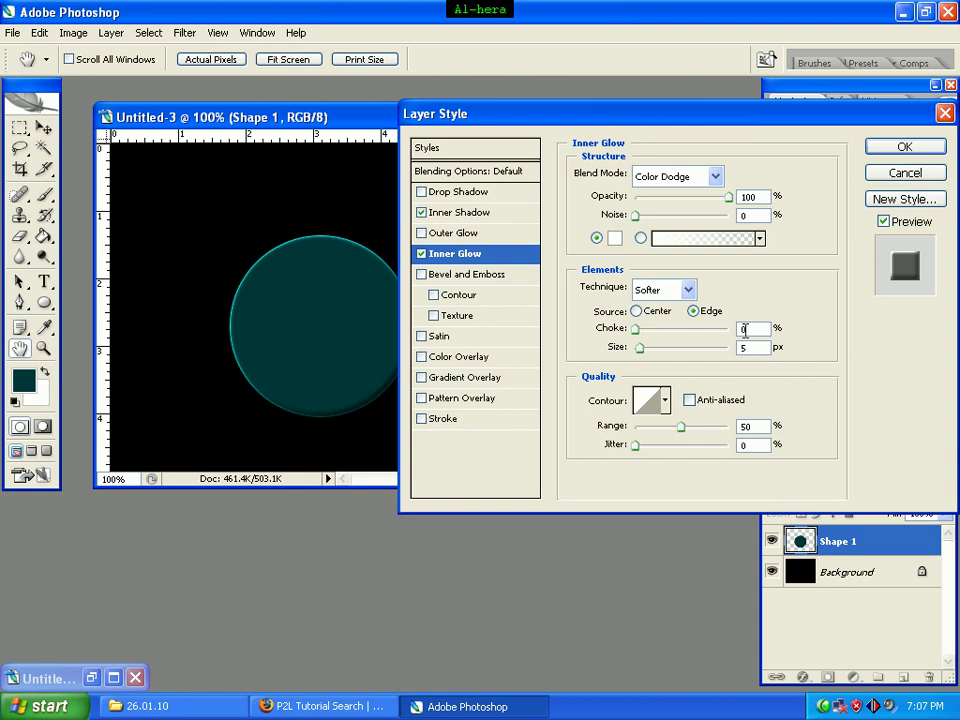
{"action": "double_click", "coordinate": [741, 347]}
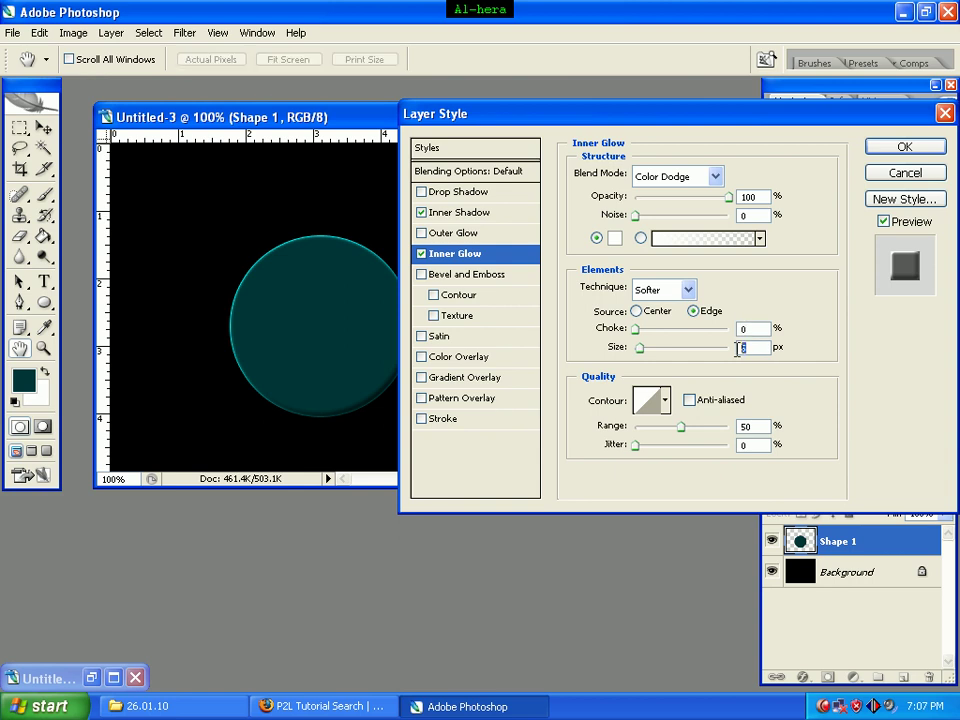
{"action": "type", "text": "21"}
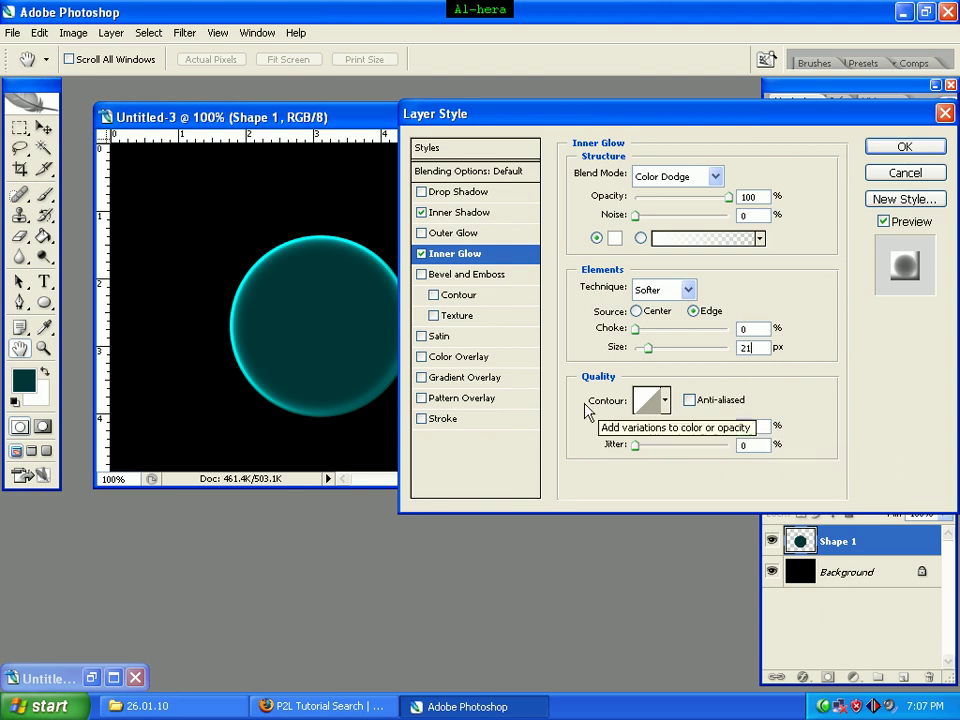
- Add a reversed radial Gradient Overlay in Color Dodge at 77% opacity and 94% scale
{"action": "left_click", "coordinate": [487, 384]}
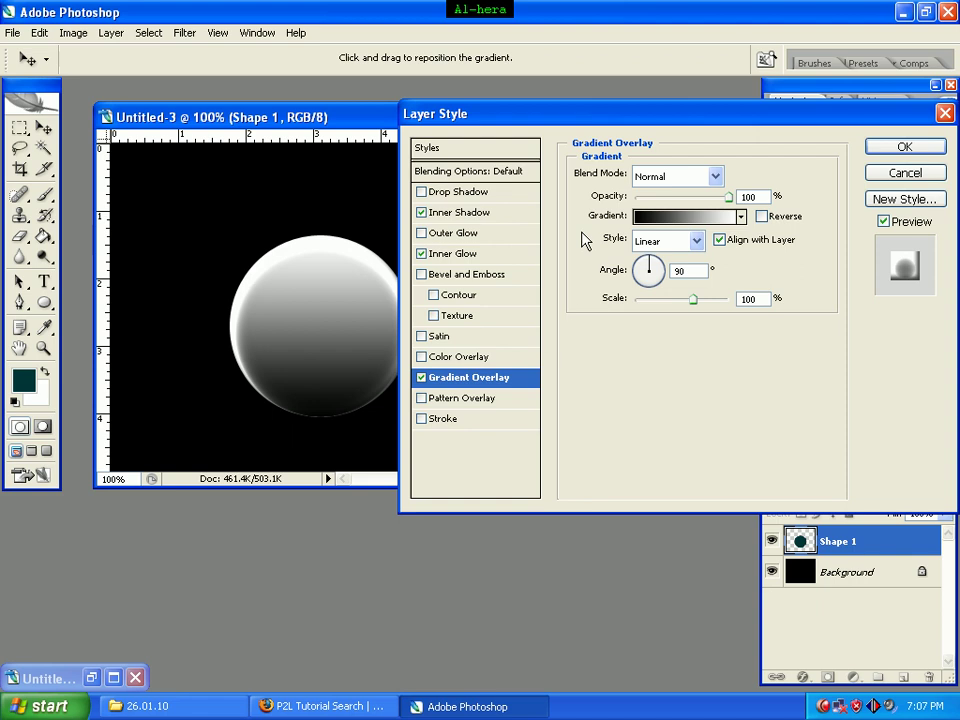
{"action": "left_click", "coordinate": [663, 175]}
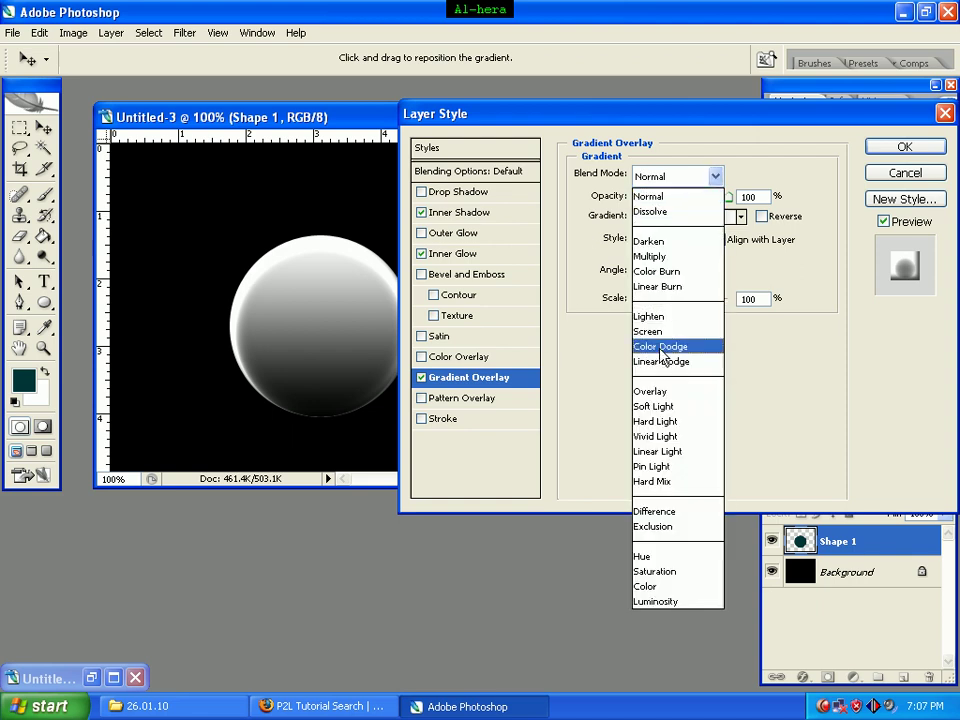
{"action": "left_click", "coordinate": [660, 347]}
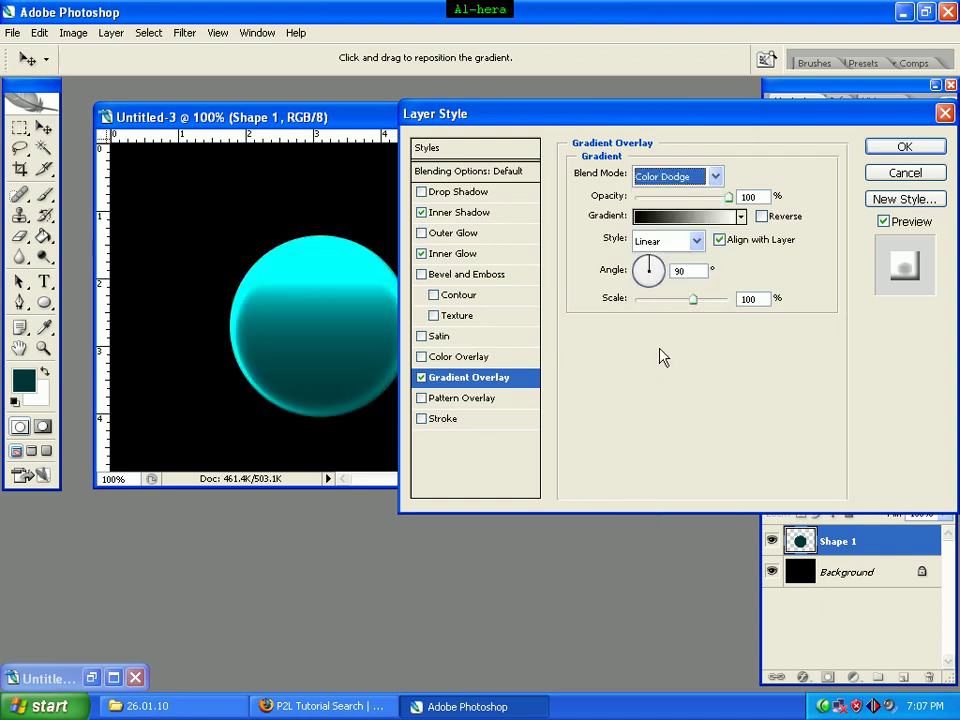
{"action": "double_click", "coordinate": [750, 196]}
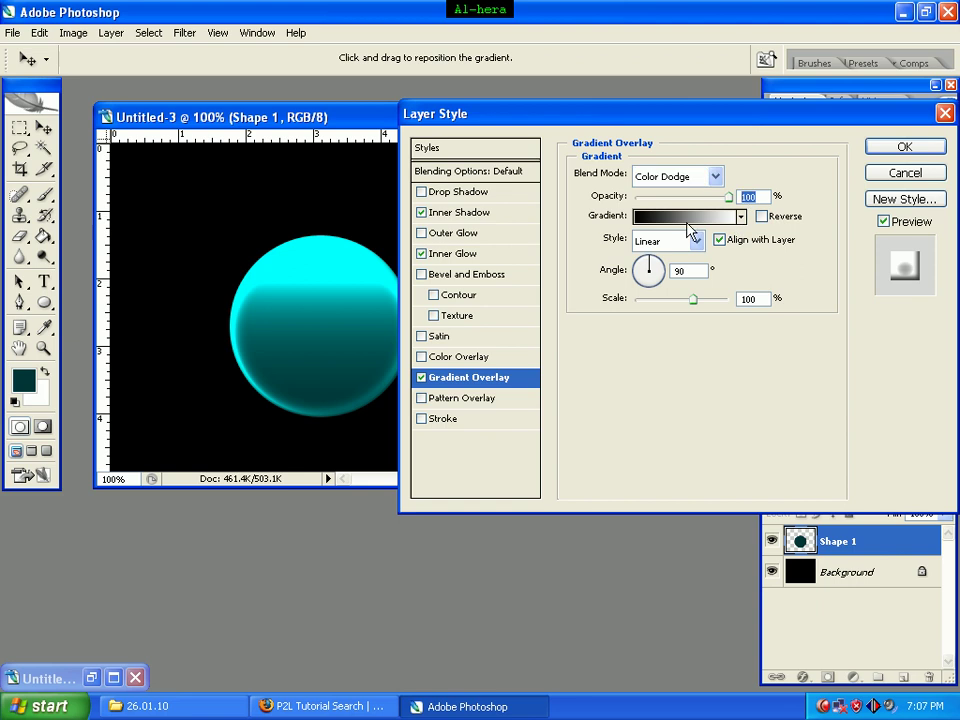
{"action": "type", "text": "77"}
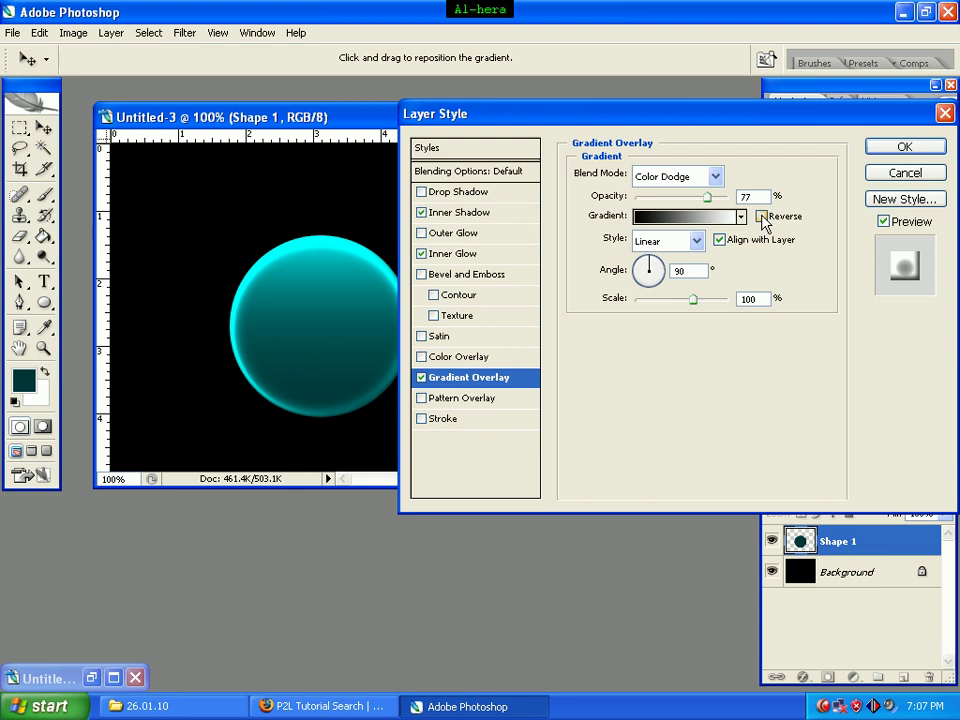
{"action": "left_click", "coordinate": [762, 217]}
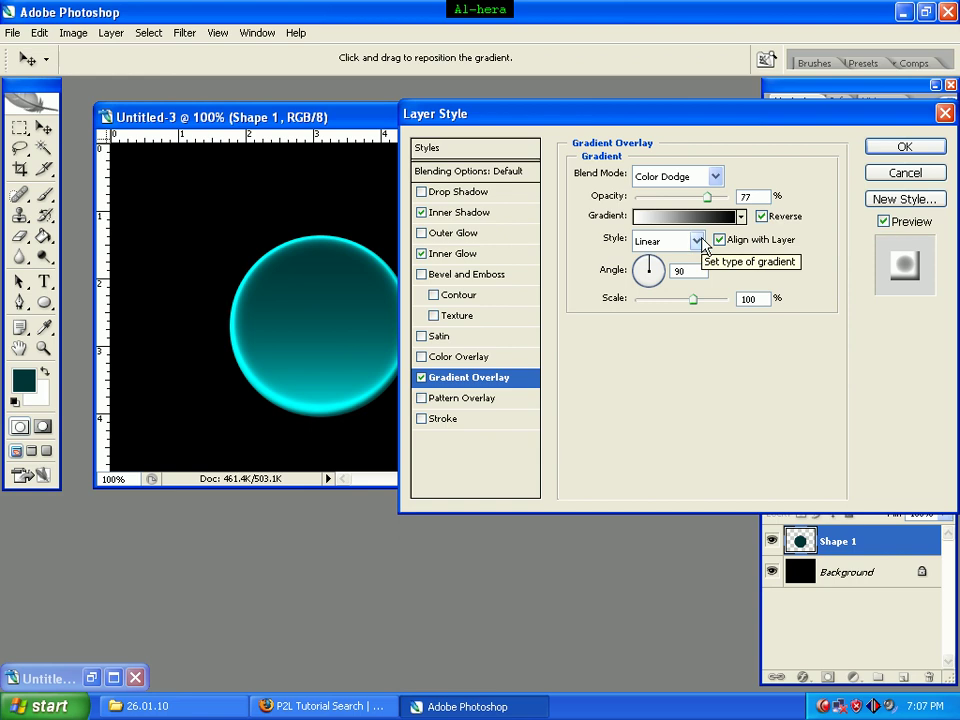
{"action": "left_click", "coordinate": [698, 244]}
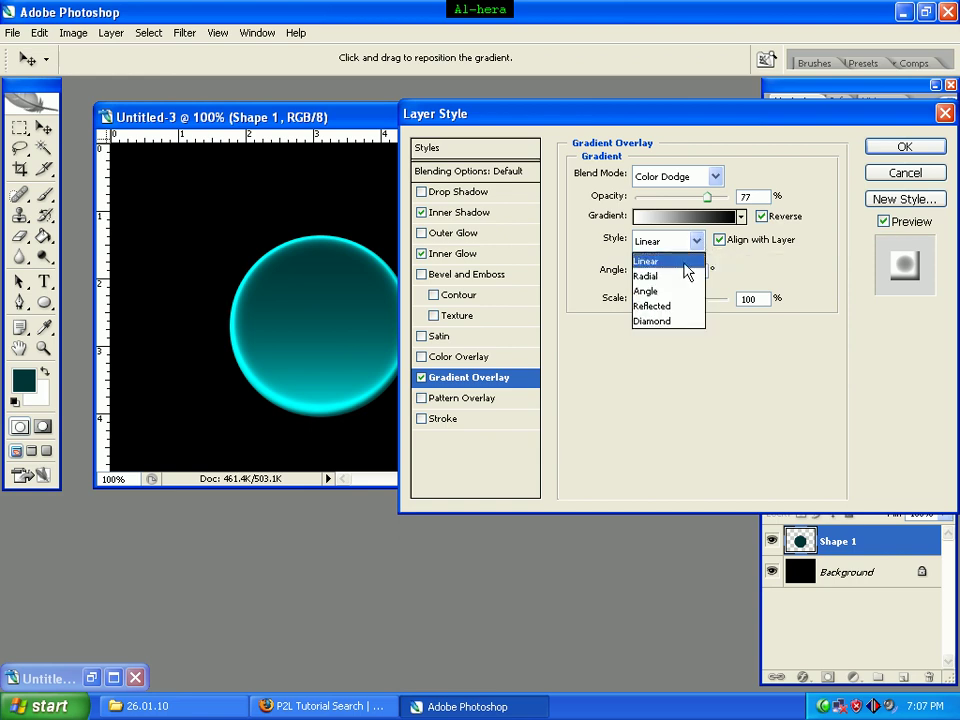
{"action": "left_click", "coordinate": [678, 274]}
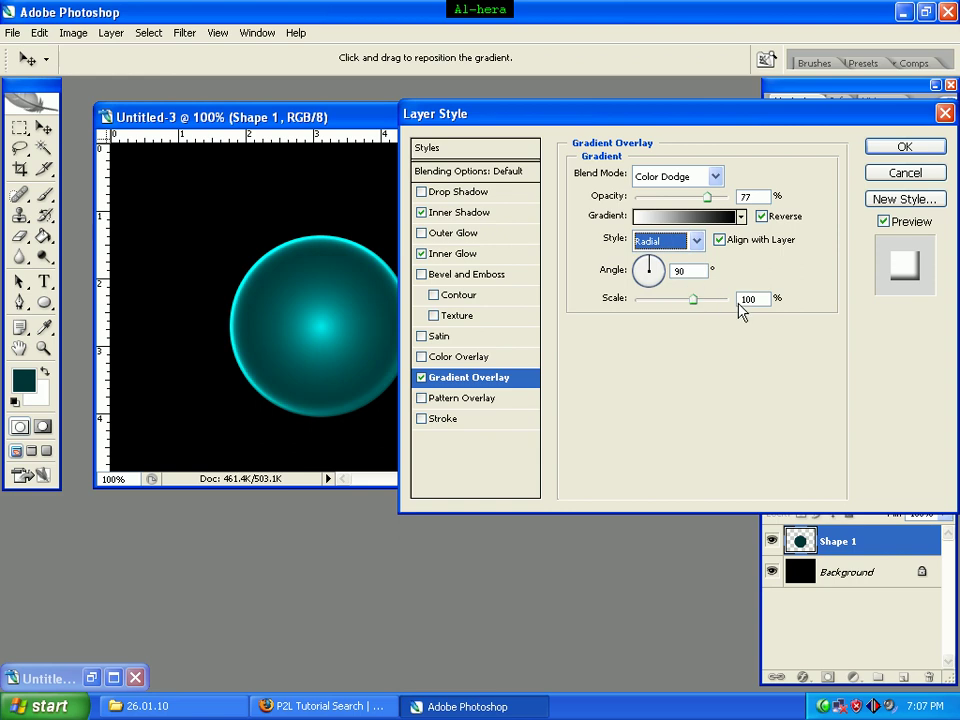
{"action": "left_click", "coordinate": [749, 298]}
{"action": "double_click", "coordinate": [749, 298]}
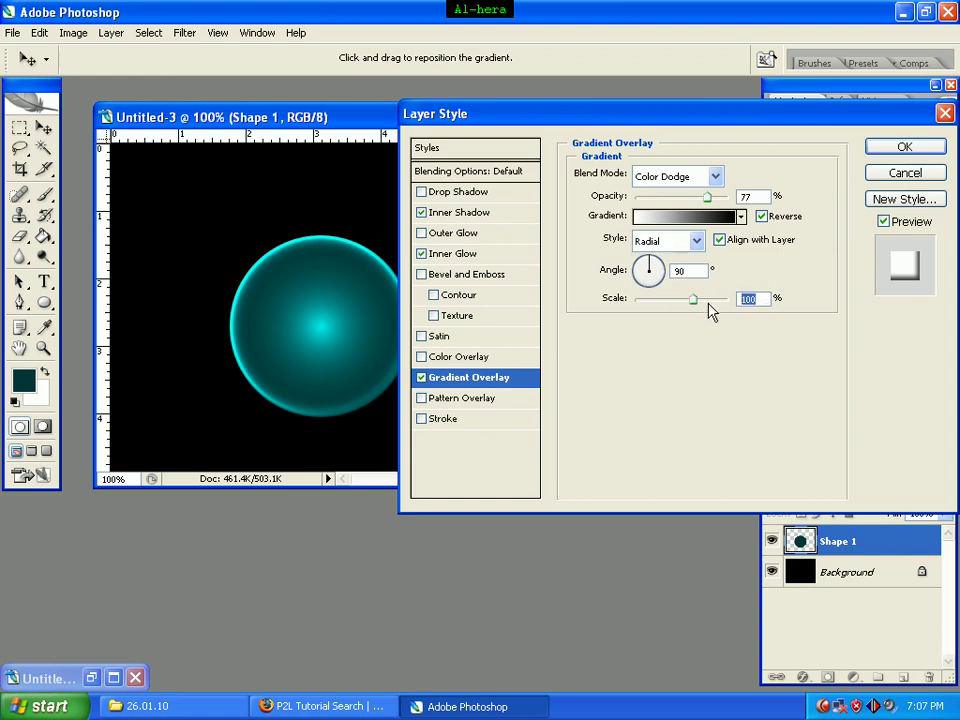
{"action": "type", "text": "94"}
- Apply the layer style, then set the Ellipse Tool to a fixed 147 × 147 px
{"action": "left_click", "coordinate": [906, 148]}
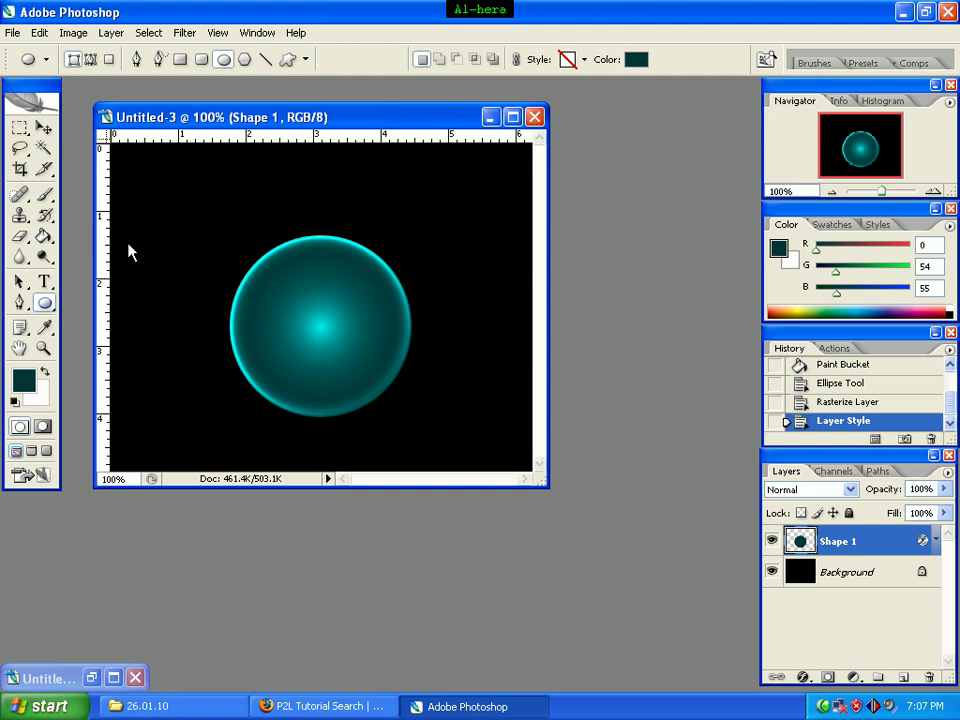
{"action": "left_click", "coordinate": [306, 60]}
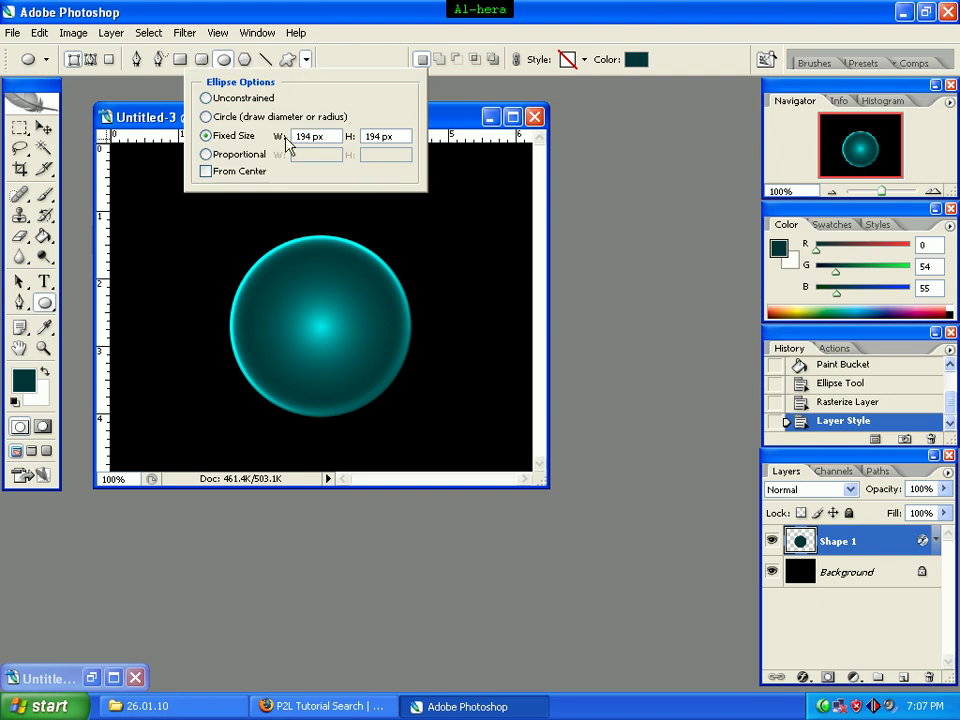
{"action": "left_click", "coordinate": [229, 137]}
{"action": "type", "text": "147"}
{"action": "left_click_drag", "start_coordinate": [378, 135], "coordinate": [347, 137]}
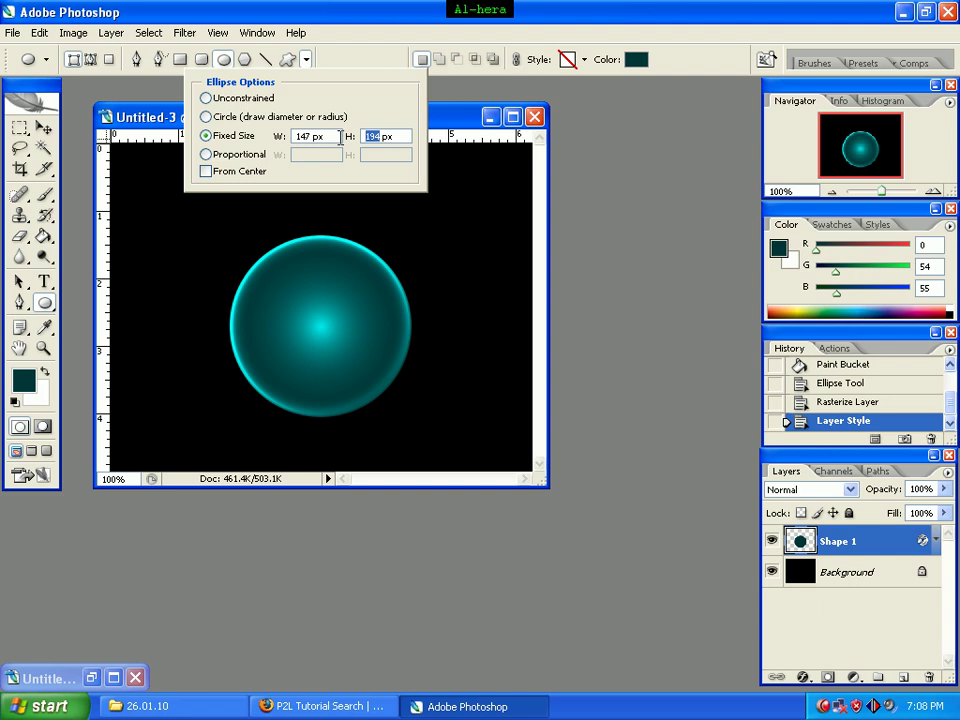
{"action": "type", "text": "147"}
- Set the foreground colour to white (ffffff)
{"action": "left_click", "coordinate": [24, 390]}
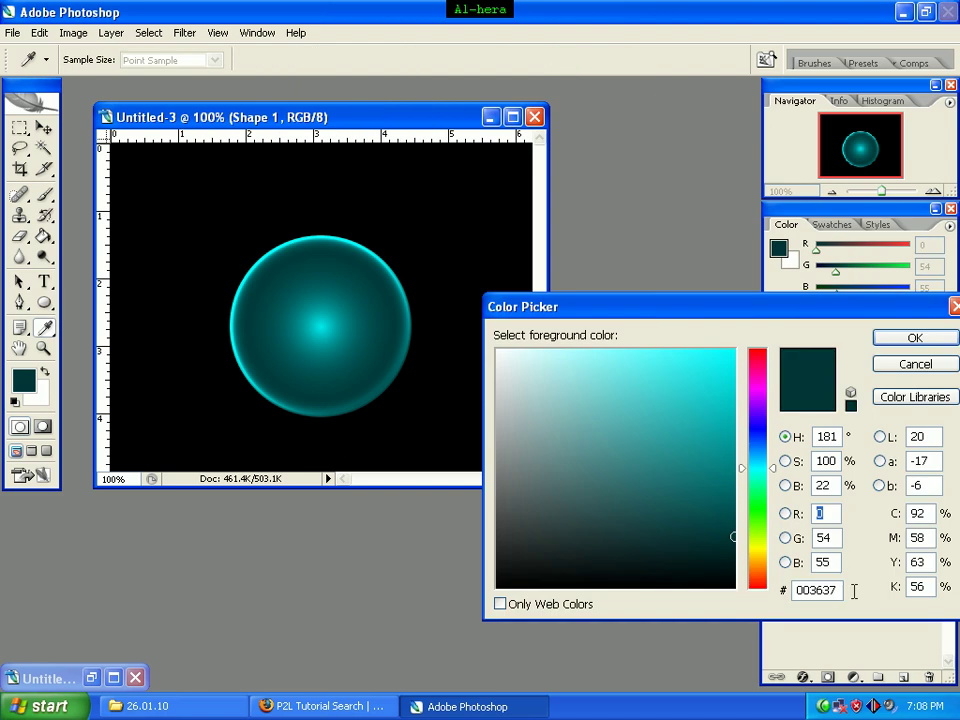
{"action": "left_click", "coordinate": [835, 590]}
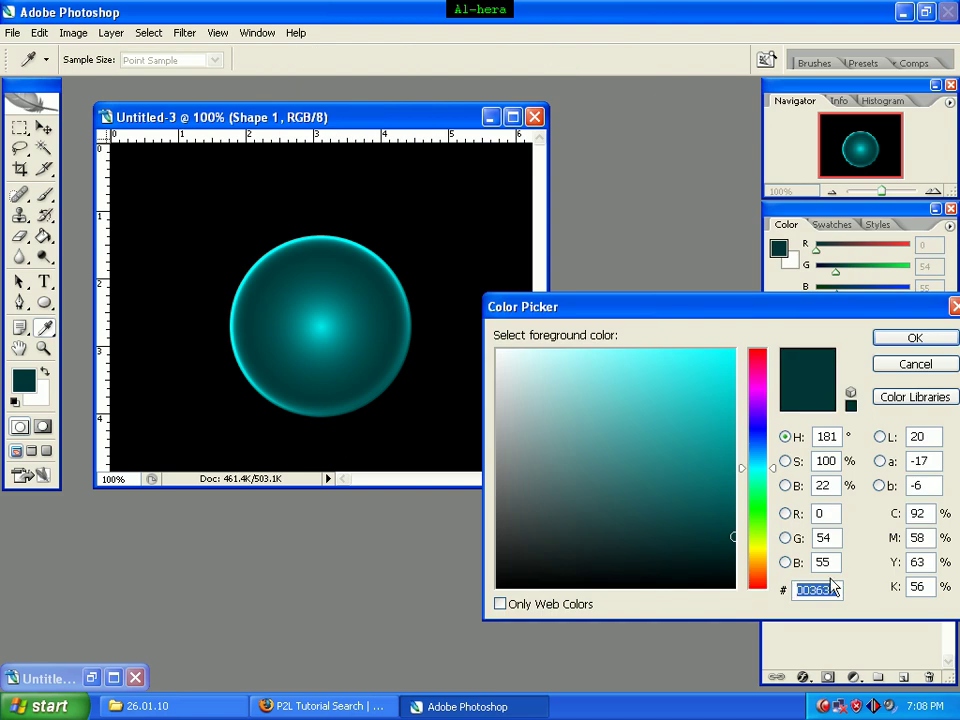
{"action": "type", "text": "fffff"}
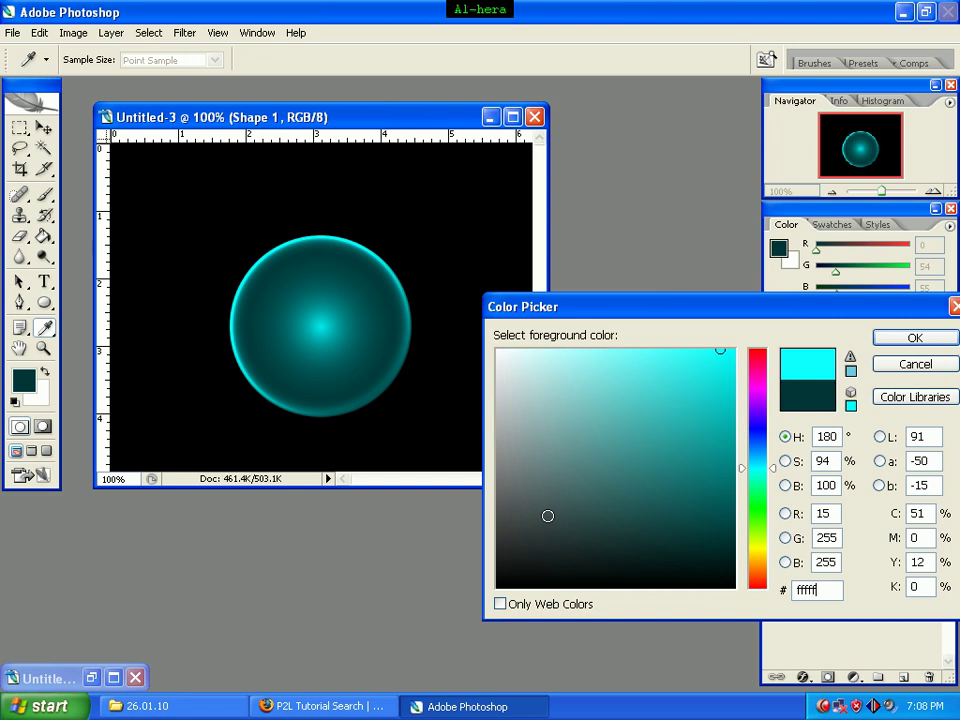
{"action": "type", "text": "f"}
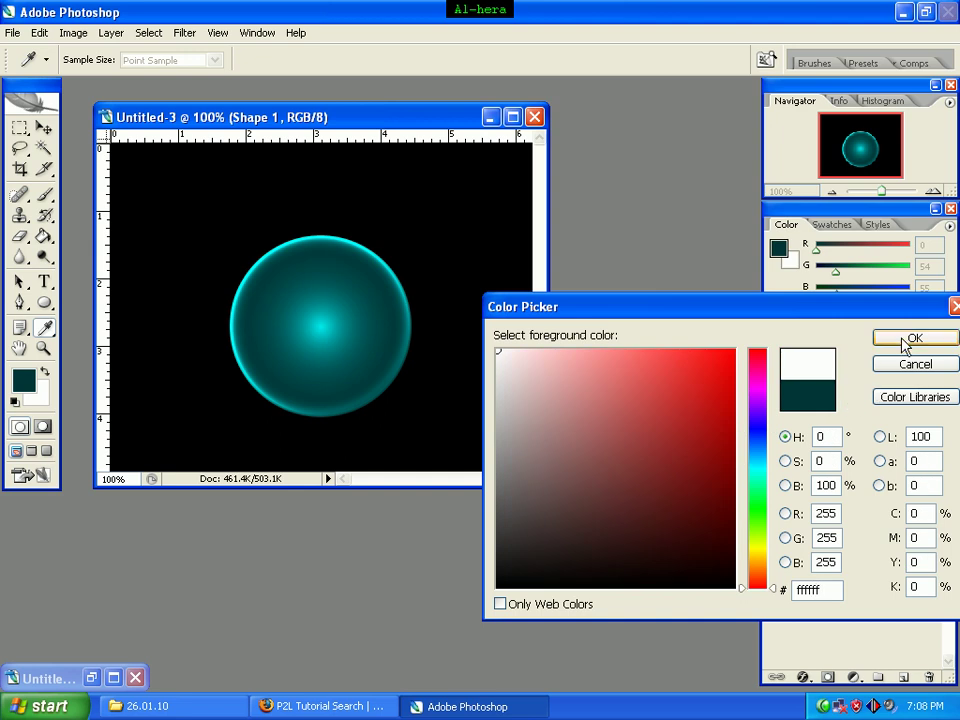
{"action": "left_click", "coordinate": [914, 338]}
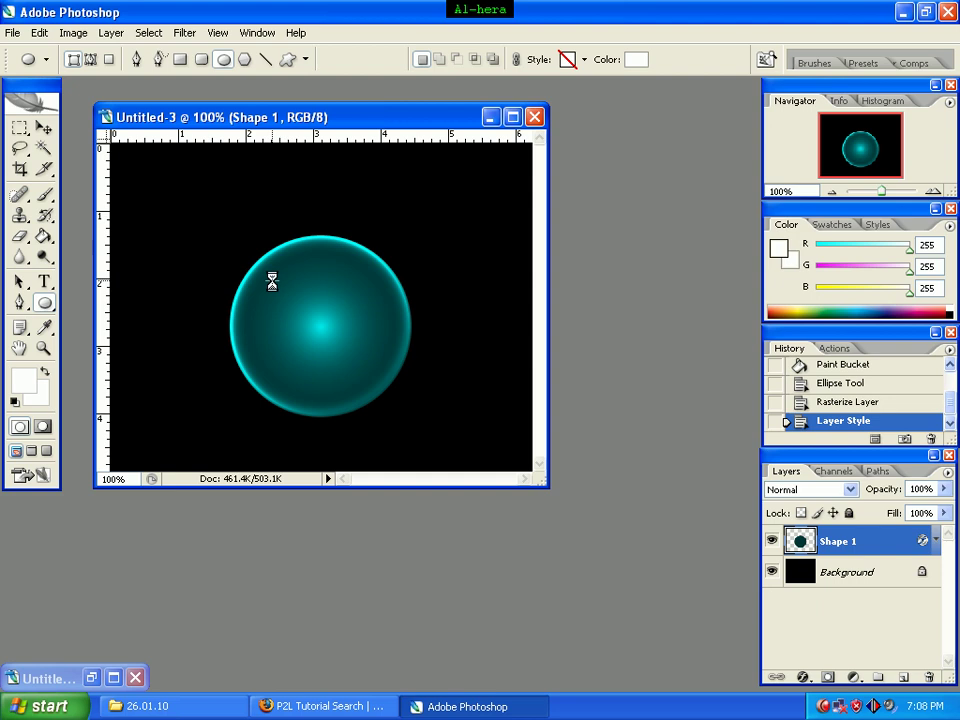
- Draw the 147 px white circle and centre it inside the teal orb with the Move Tool
{"action": "left_click_drag", "start_coordinate": [272, 280], "coordinate": [410, 417]}
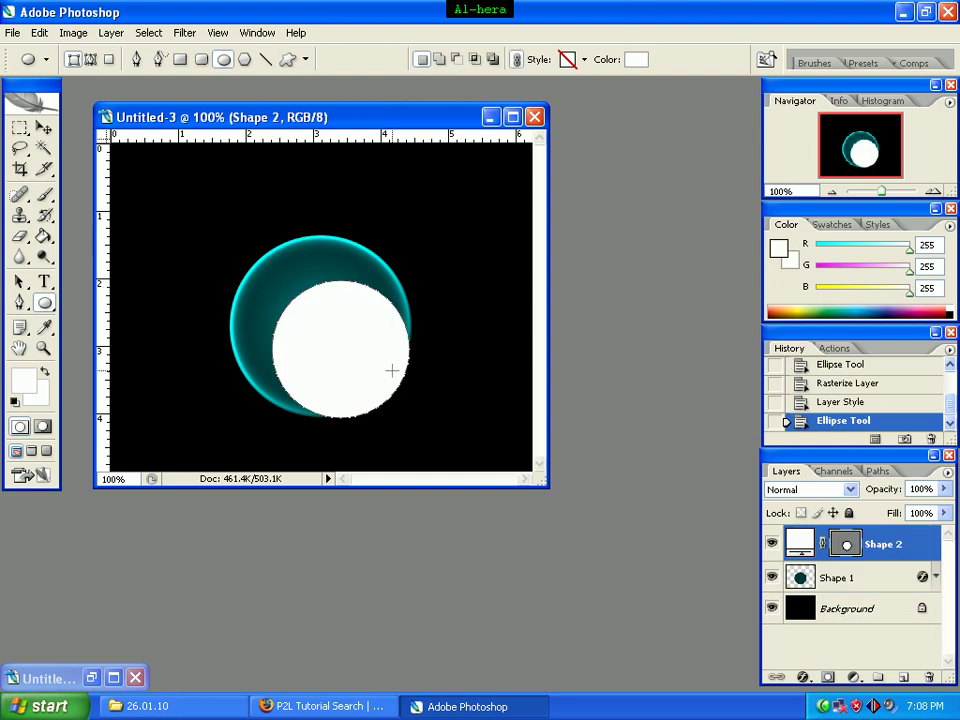
{"action": "left_click", "coordinate": [43, 128]}
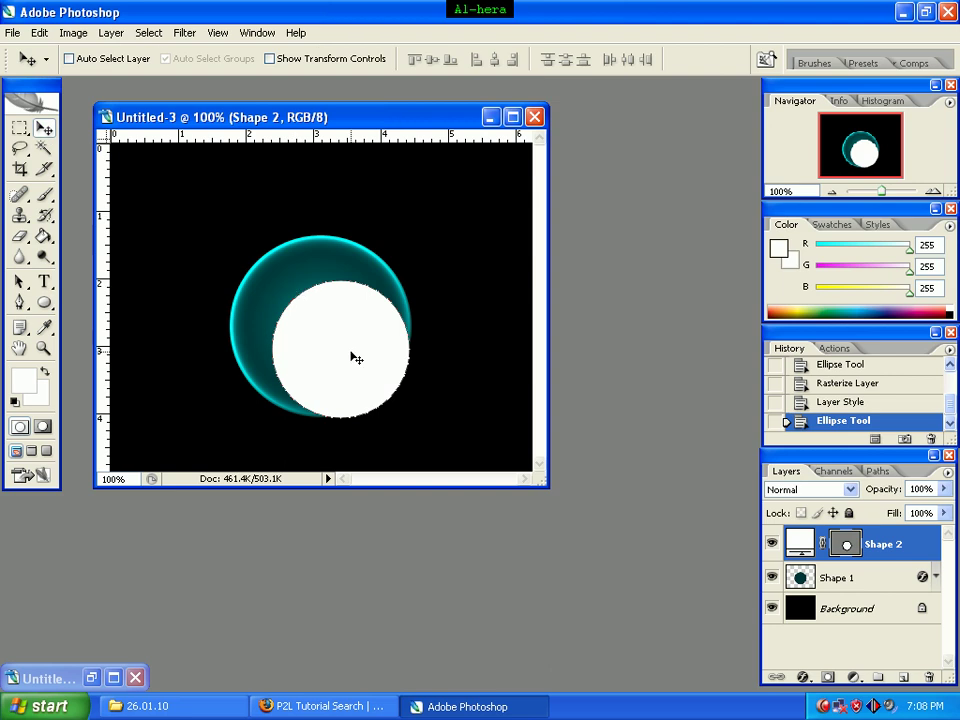
{"action": "left_click_drag", "start_coordinate": [356, 357], "coordinate": [331, 335]}
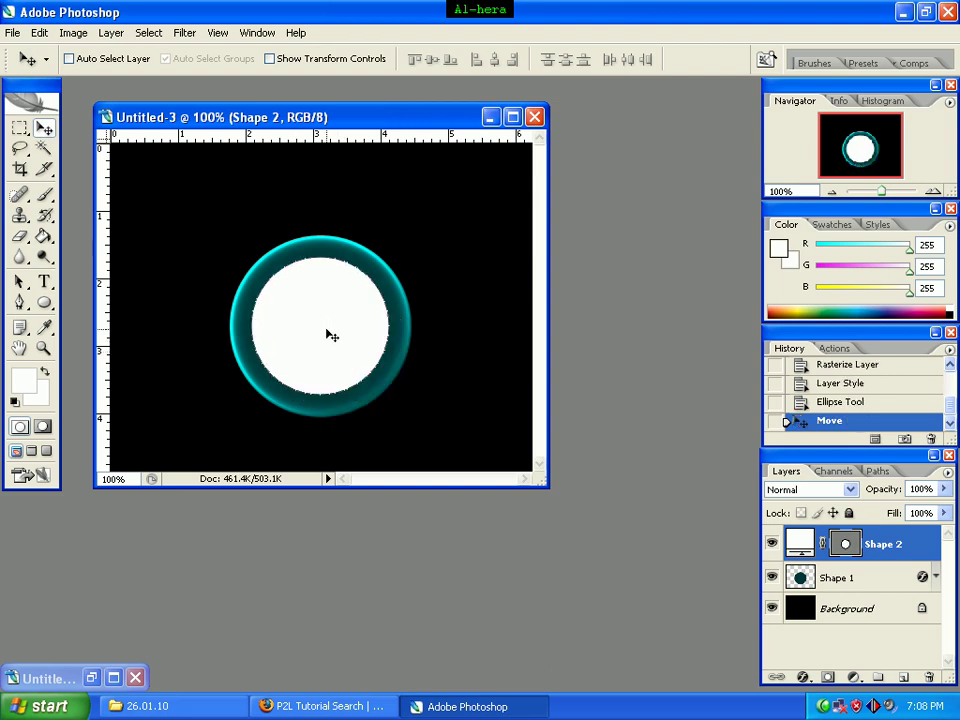
- Rasterize the Shape 2 white circle layer and set its blend mode to Darken
{"action": "right_click", "coordinate": [893, 545]}
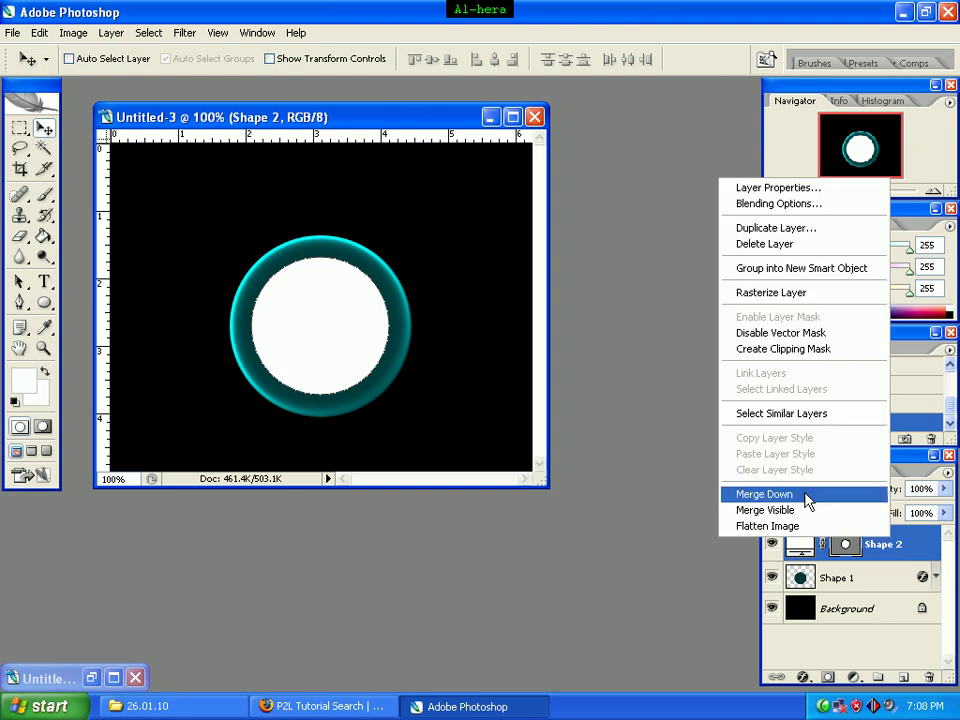
{"action": "left_click", "coordinate": [815, 298]}
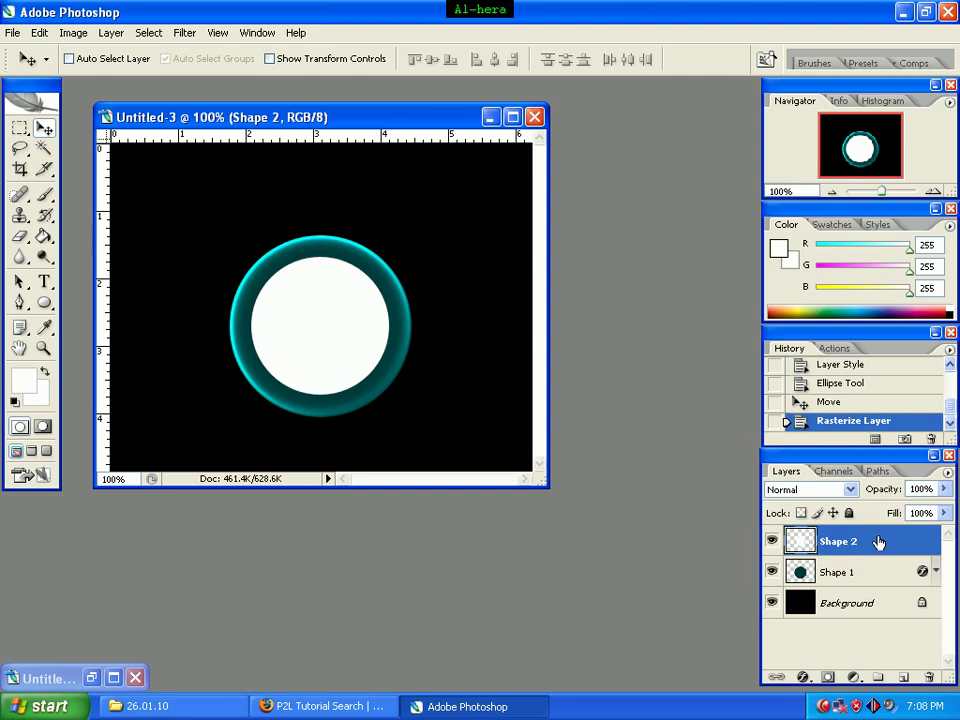
{"action": "left_click", "coordinate": [850, 489]}
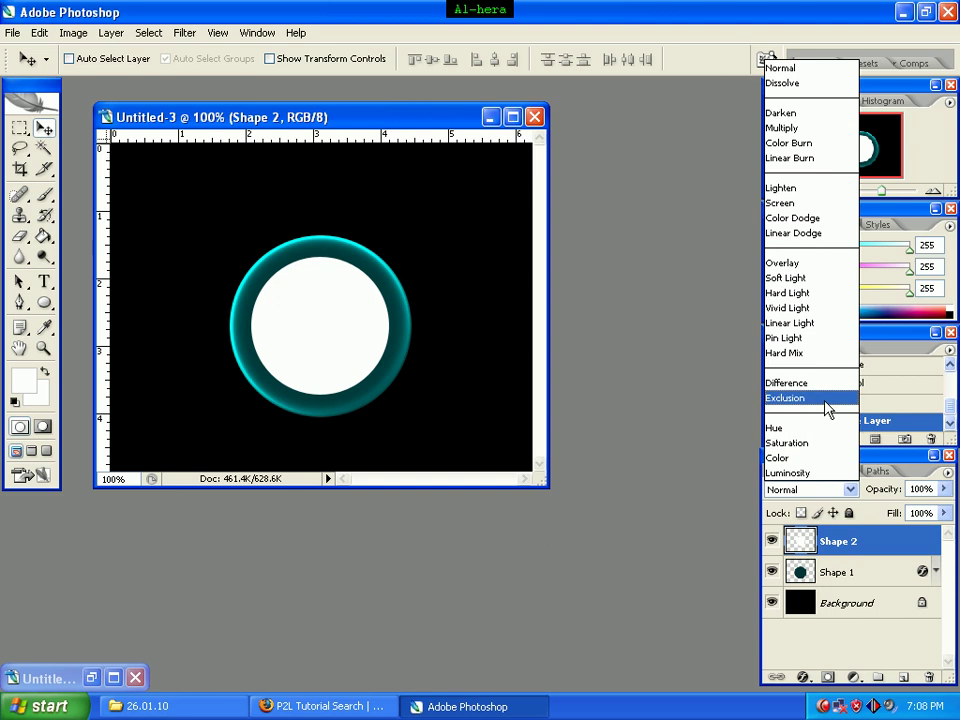
{"action": "left_click", "coordinate": [814, 120]}
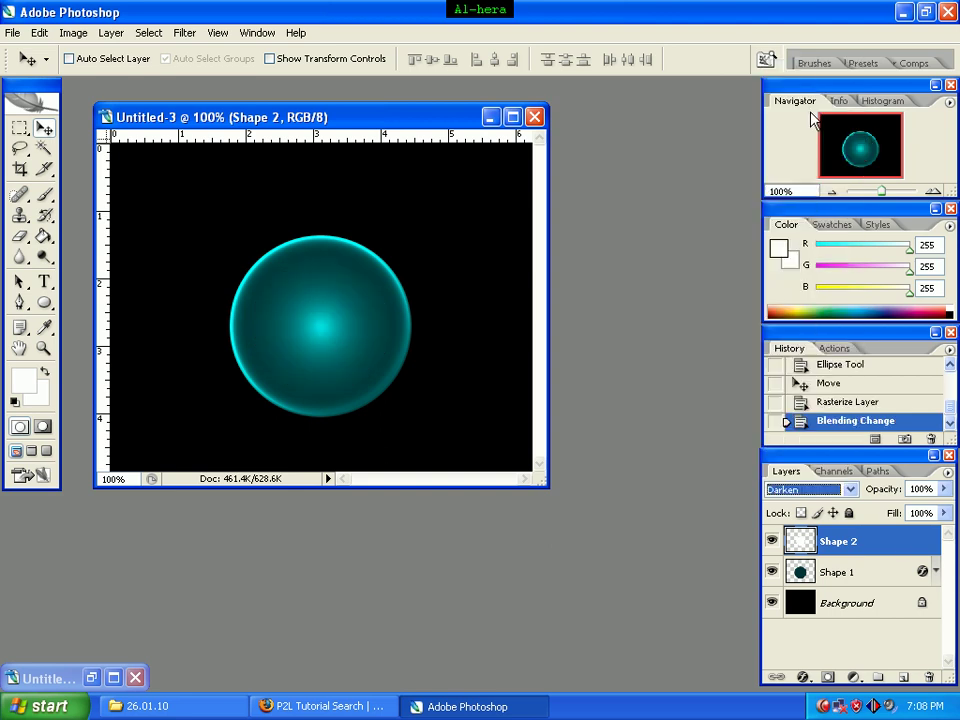
{"action": "right_click", "coordinate": [880, 543]}
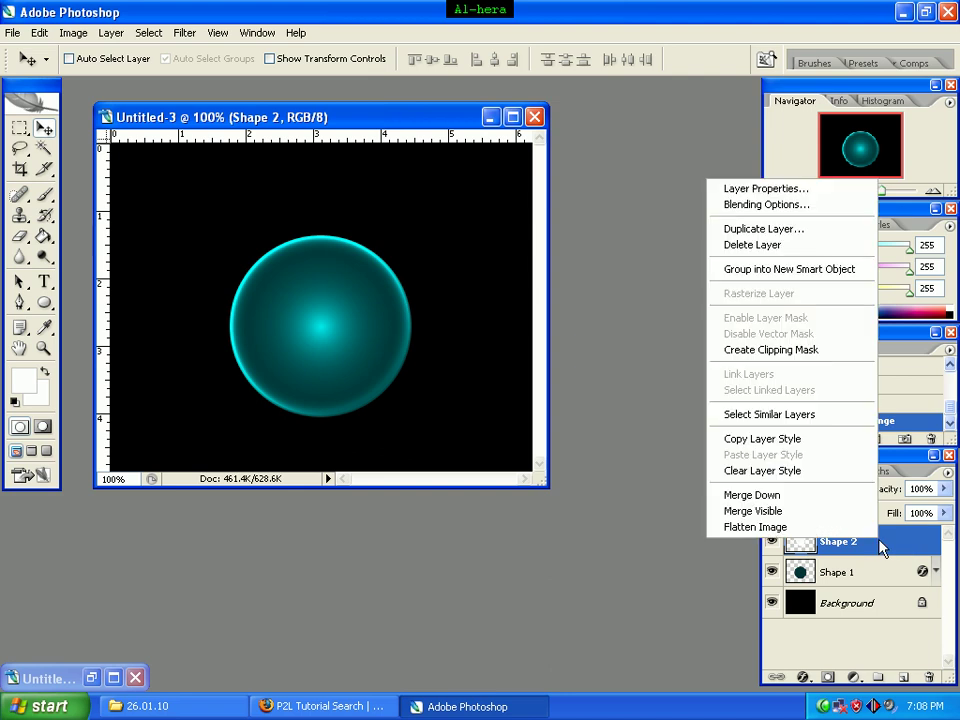
- Add a Color Dodge inner glow to Shape 2: 38% opacity, Center source, 68 px size
{"action": "left_click", "coordinate": [809, 206]}
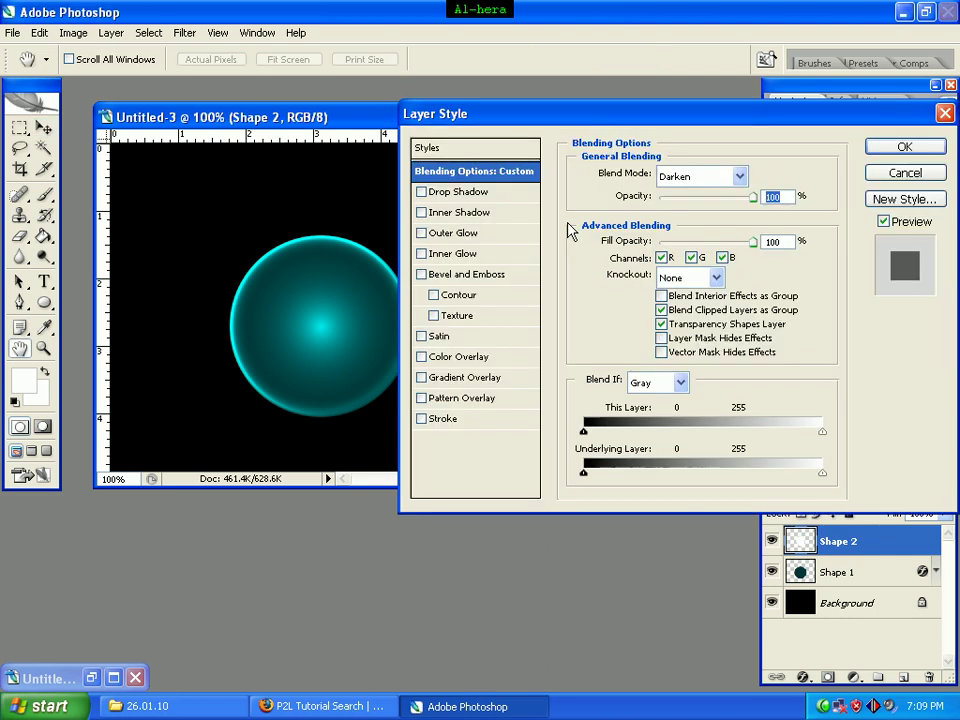
{"action": "left_click", "coordinate": [457, 258]}
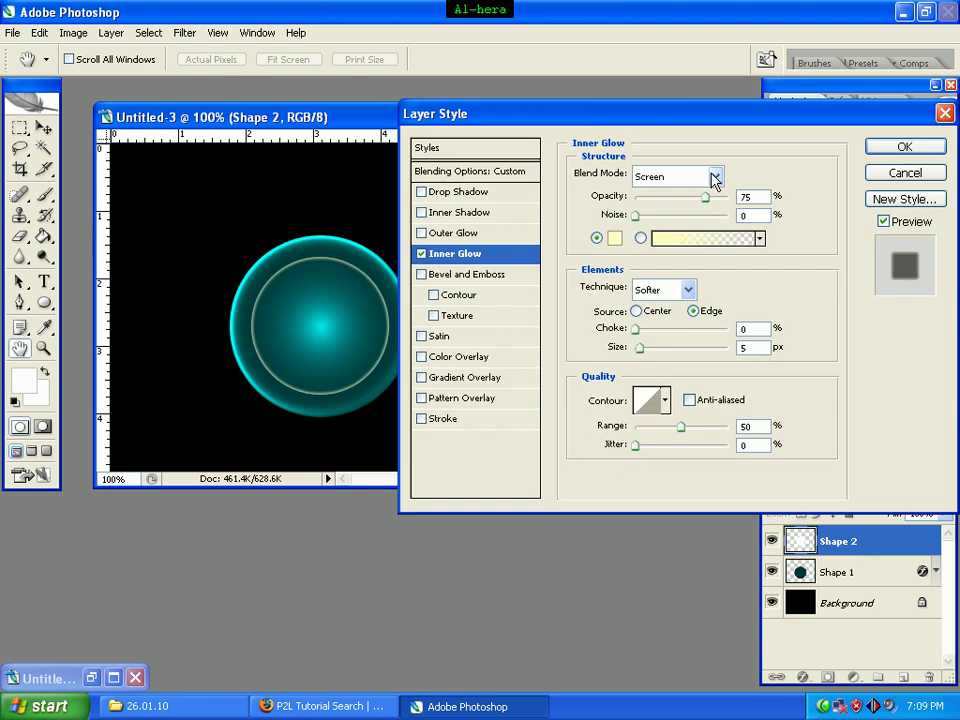
{"action": "left_click", "coordinate": [712, 178]}
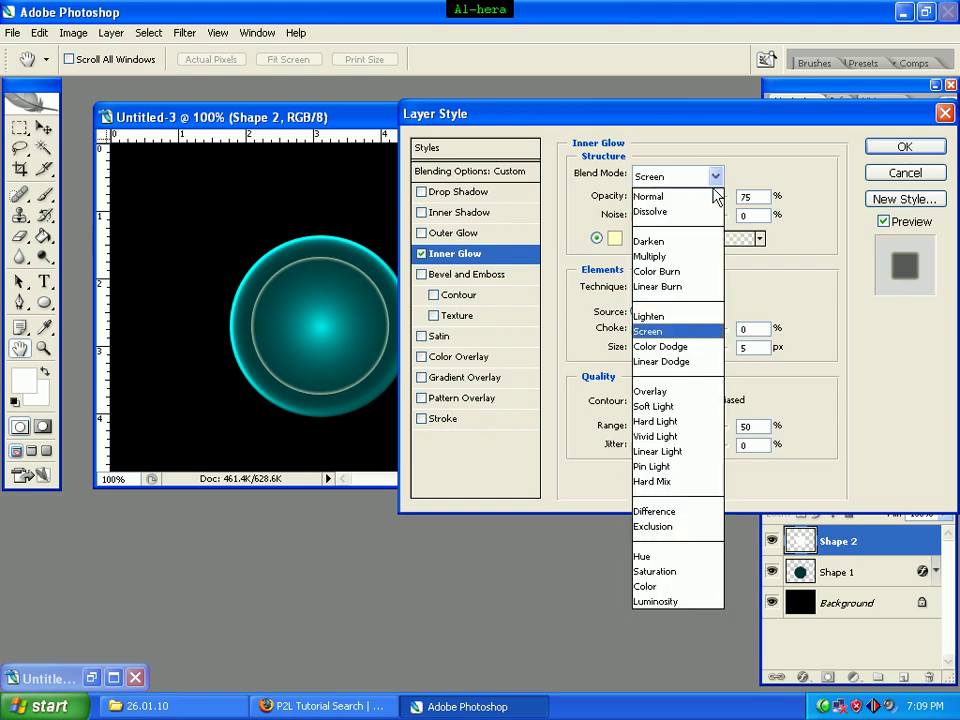
{"action": "left_click", "coordinate": [696, 346]}
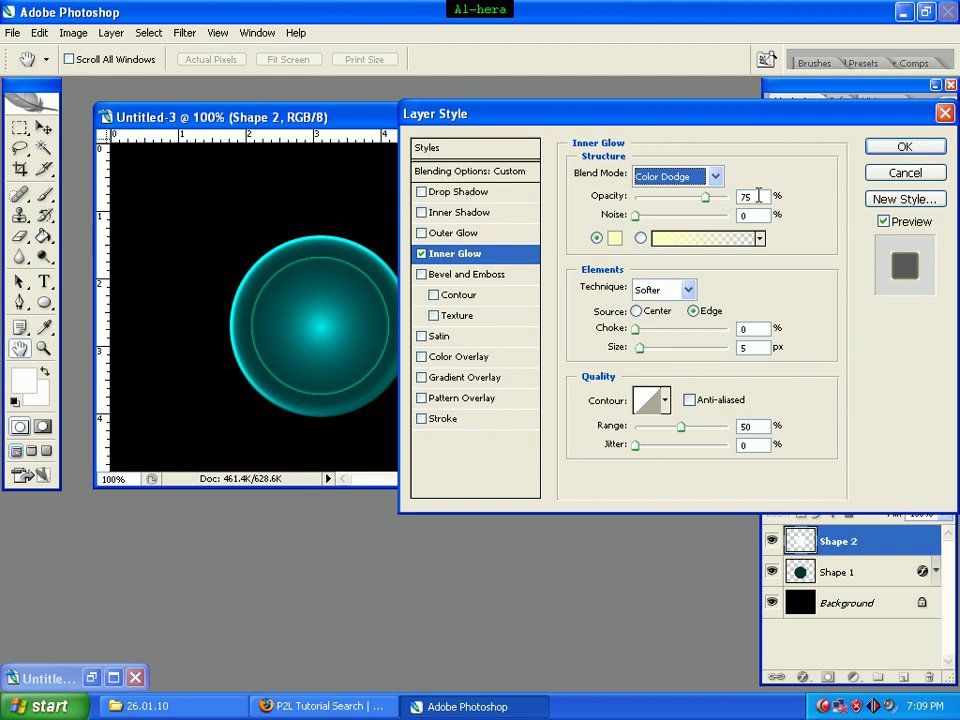
{"action": "left_click", "coordinate": [705, 199]}
{"action": "type", "text": "38"}
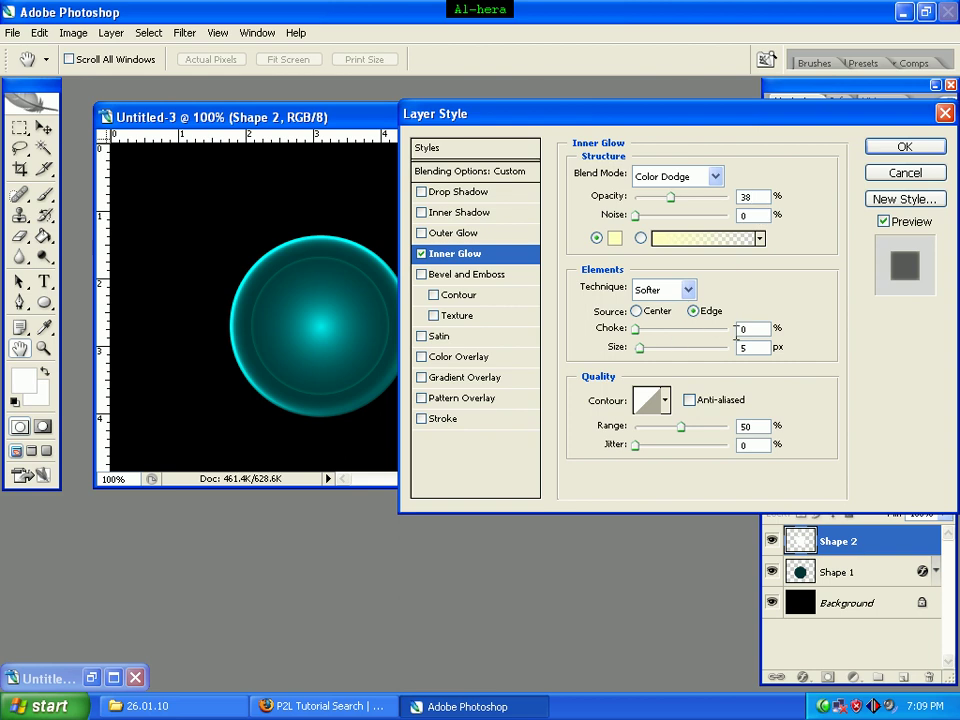
{"action": "left_click", "coordinate": [637, 312]}
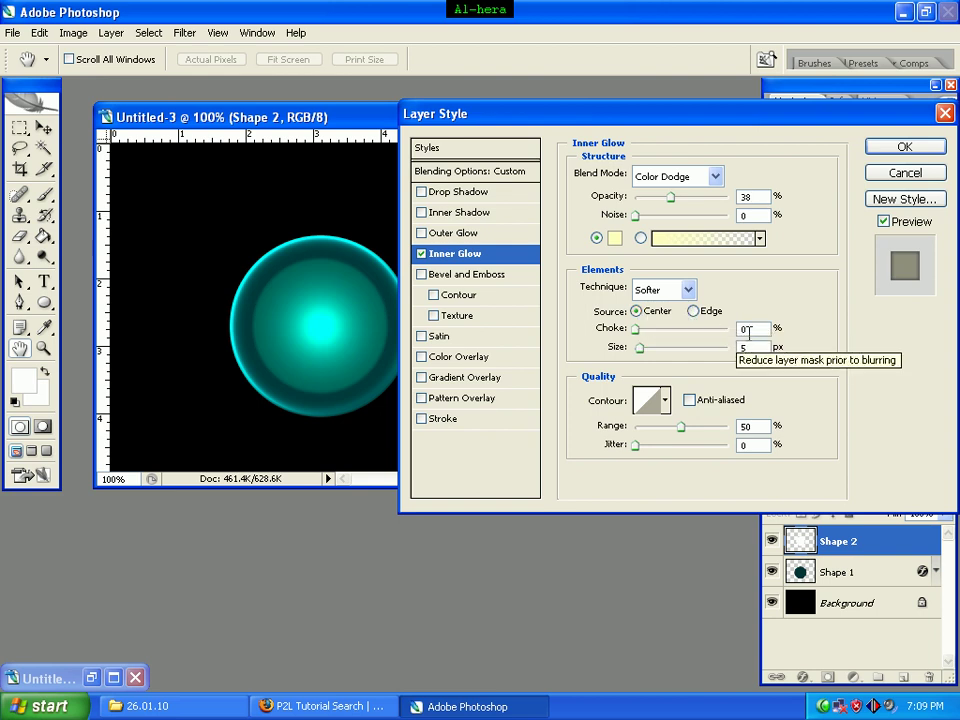
{"action": "double_click", "coordinate": [763, 347]}
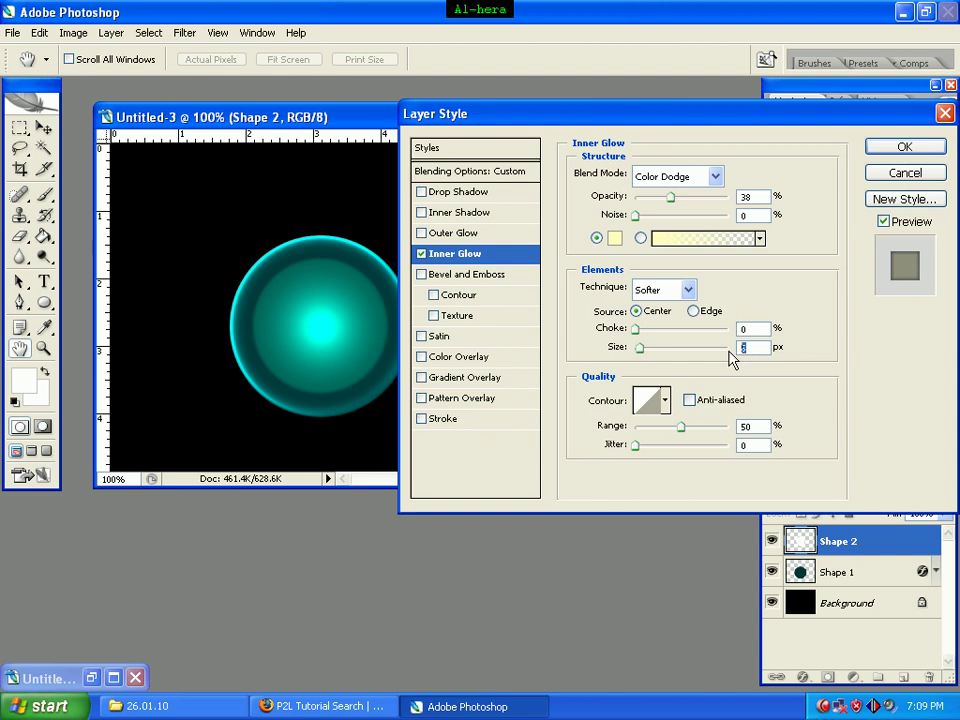
{"action": "type", "text": "68"}
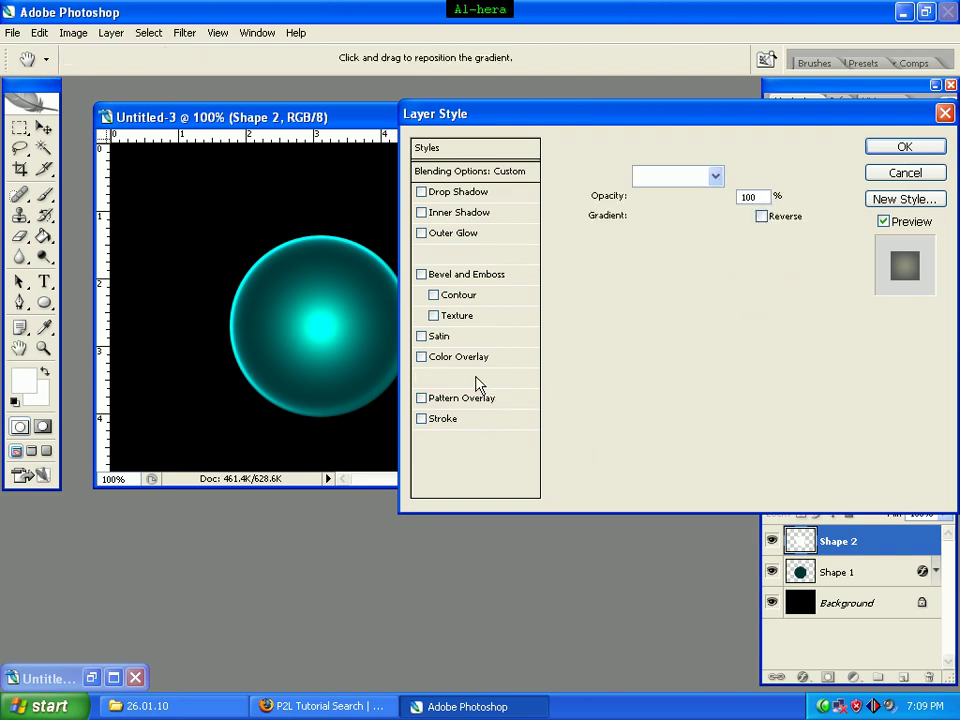
- Set the gradient overlay to Lighten, 57% opacity, reversed, Angle style at -45°
{"action": "left_click", "coordinate": [714, 177]}
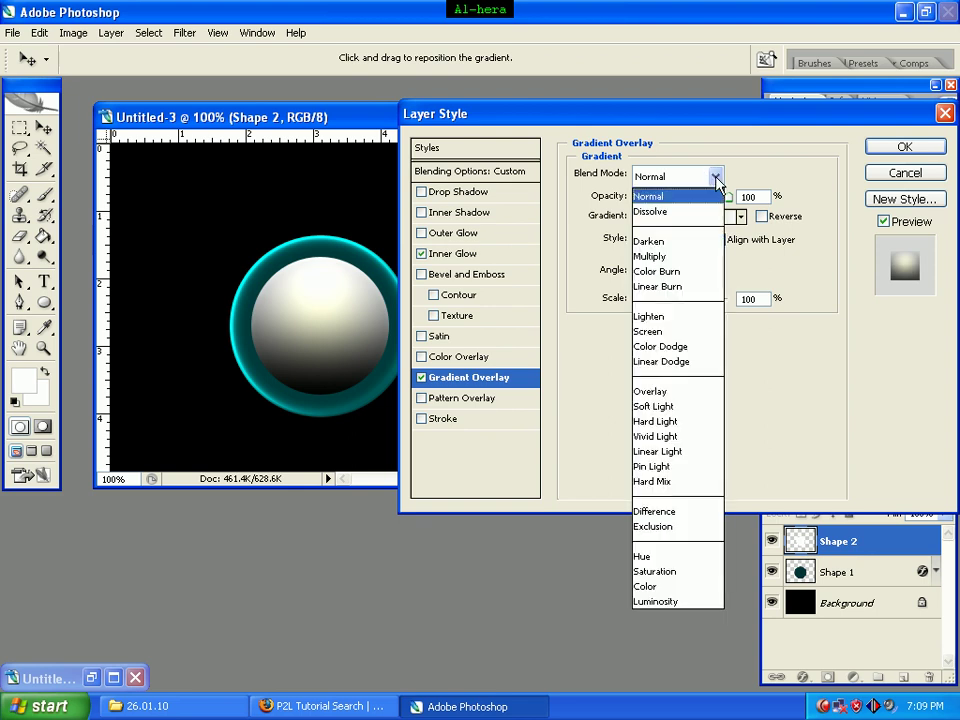
{"action": "left_click", "coordinate": [684, 318]}
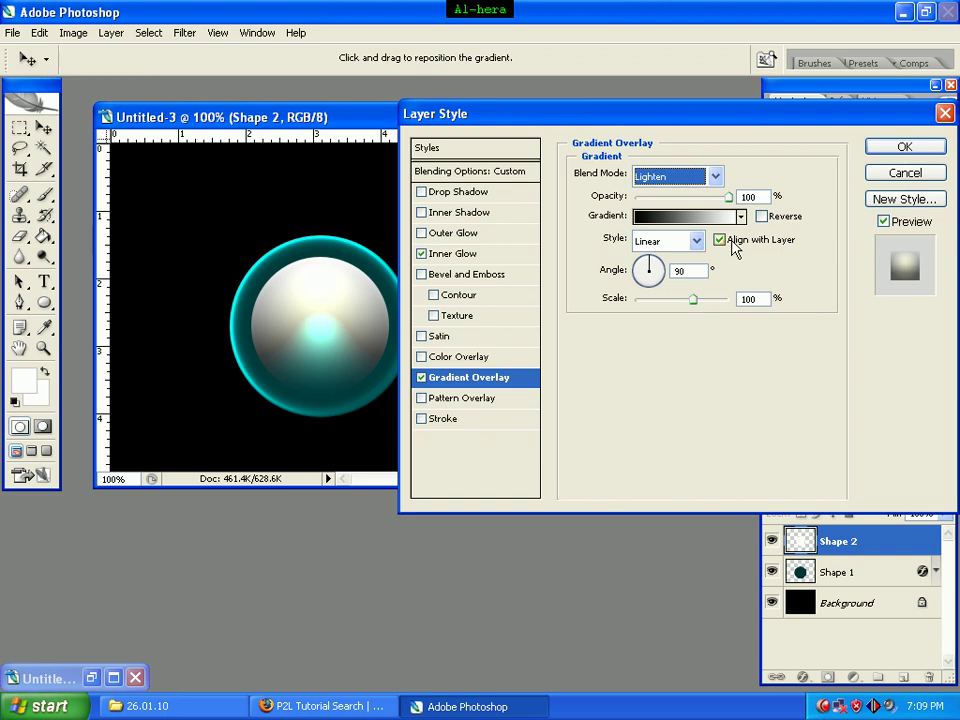
{"action": "key", "text": "Tab"}
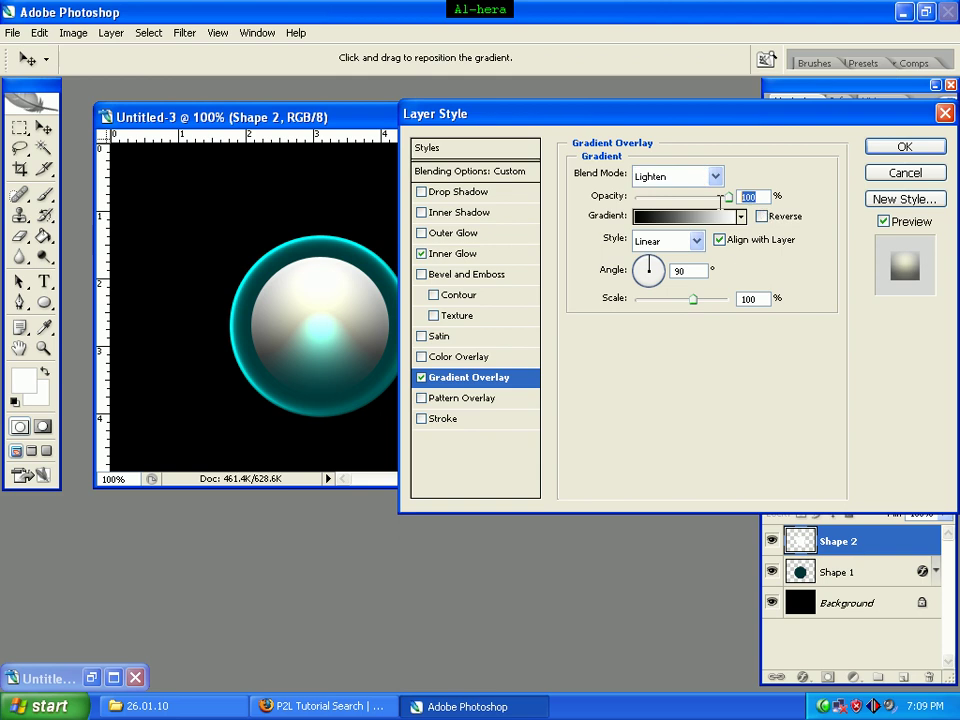
{"action": "type", "text": "57"}
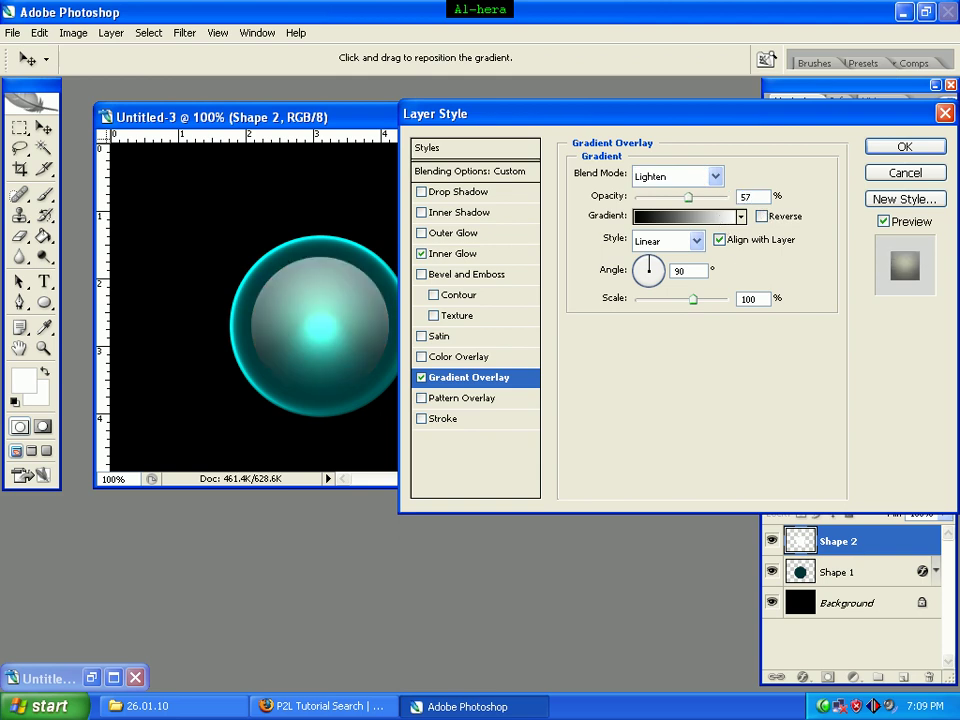
{"action": "left_click", "coordinate": [763, 217]}
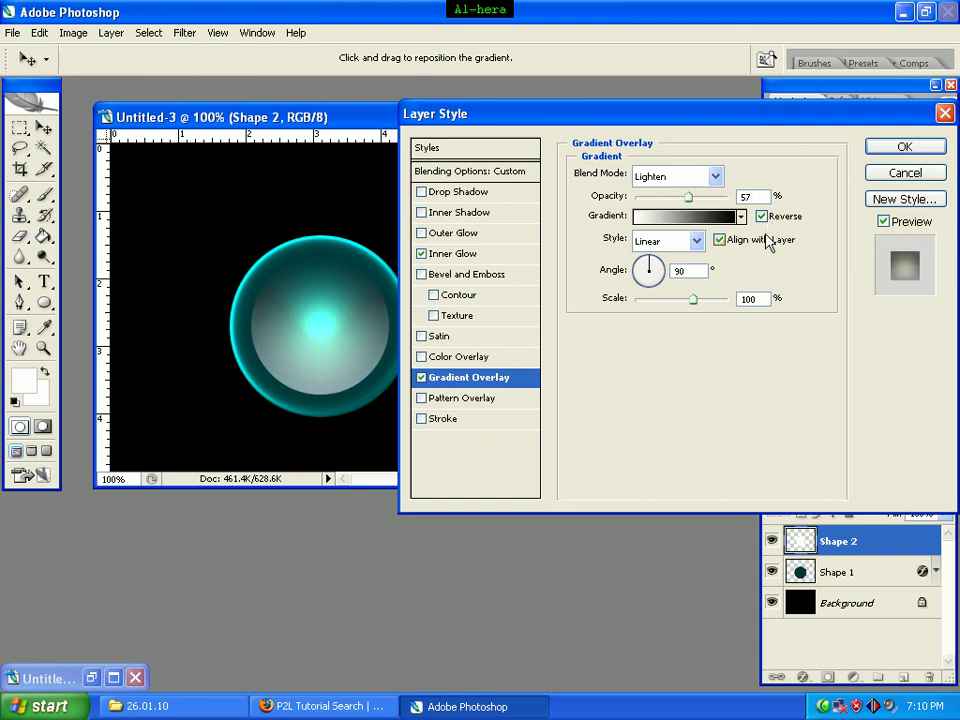
{"action": "left_click", "coordinate": [690, 242]}
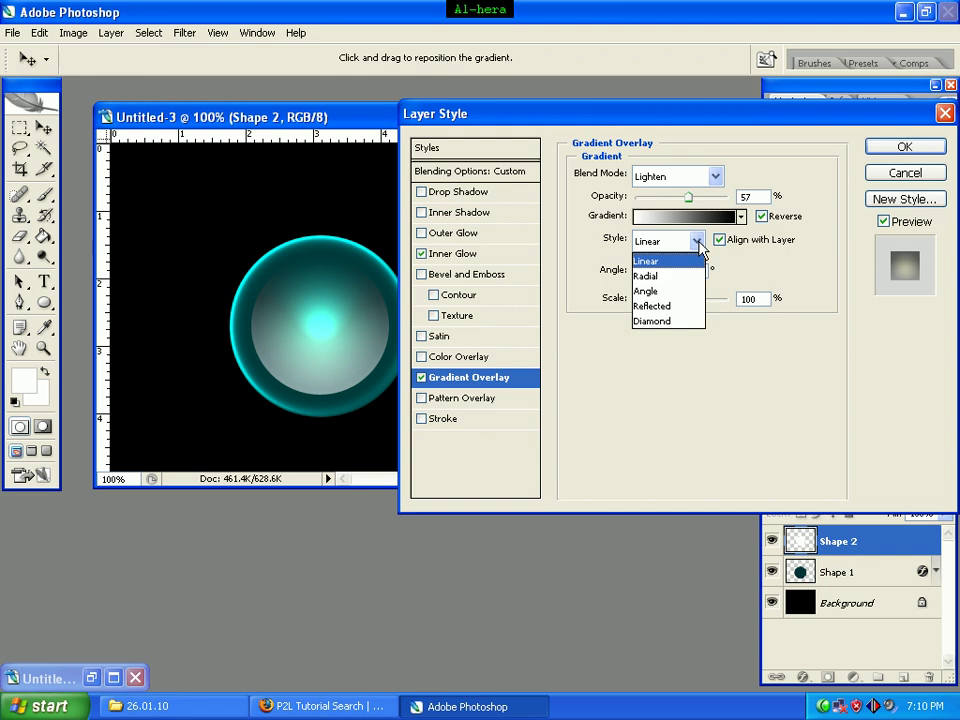
{"action": "left_click", "coordinate": [687, 292]}
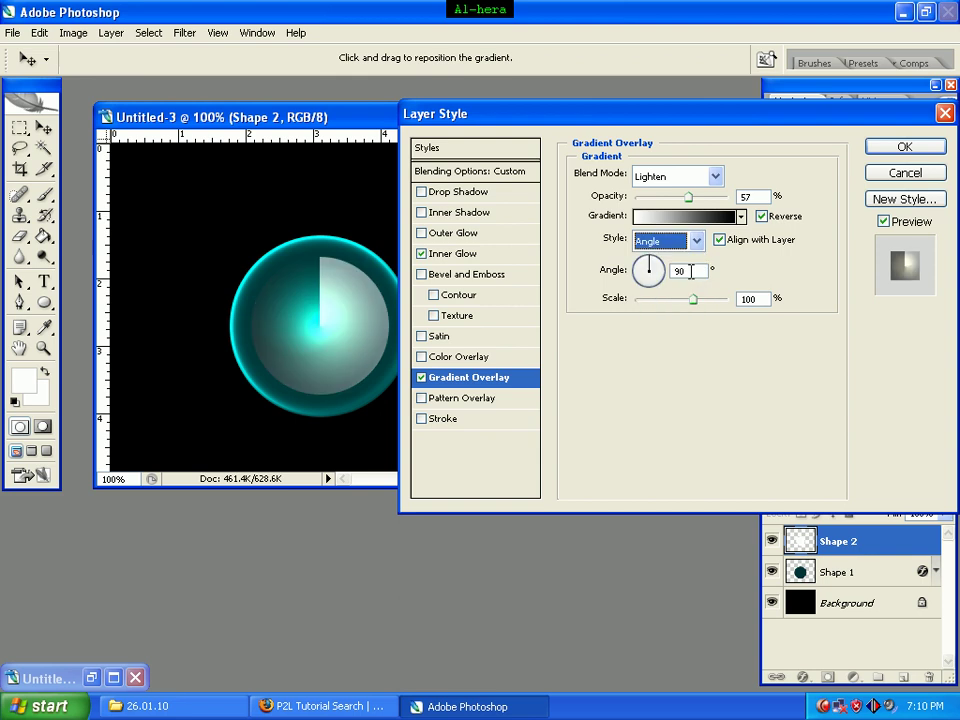
{"action": "double_click", "coordinate": [683, 271]}
{"action": "type", "text": "-"}
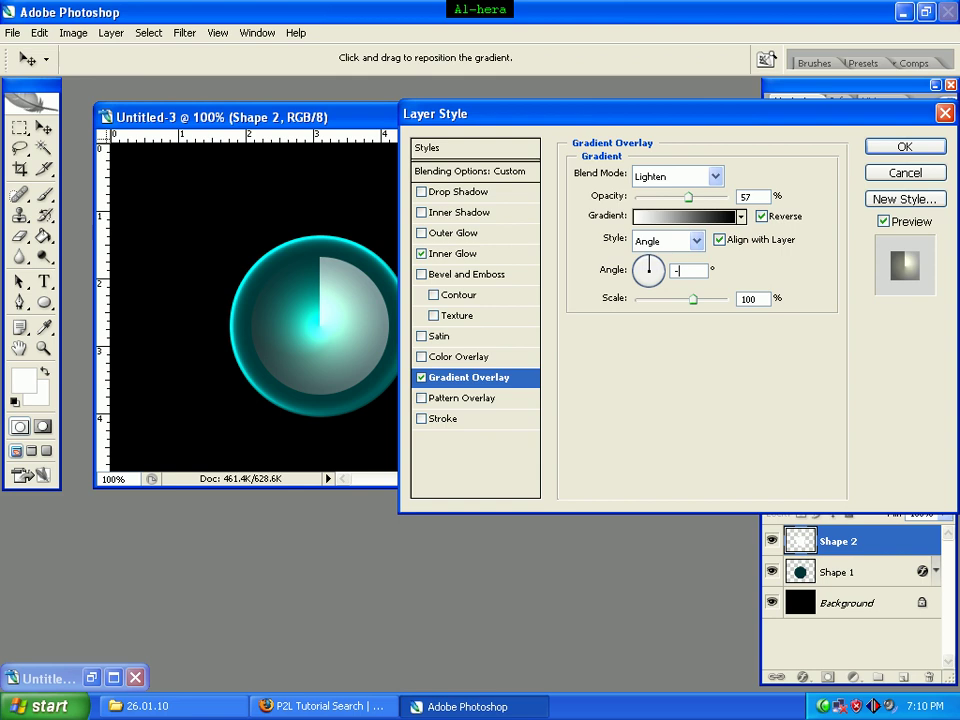
{"action": "type", "text": "45"}
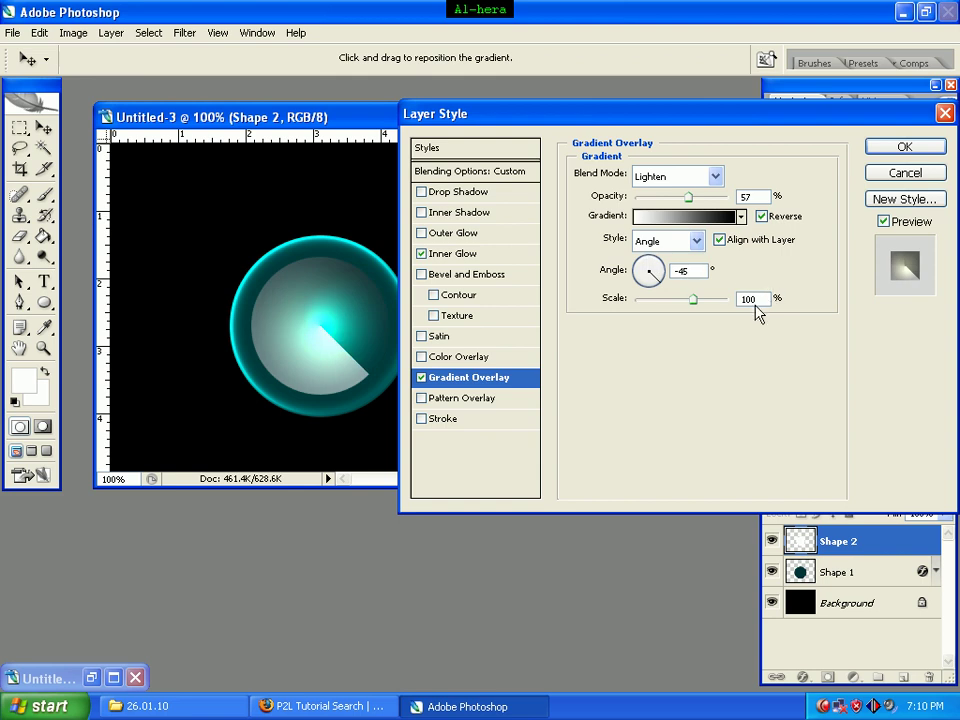
- Give Shape 2 a 6 px stroke in Color Burn mode at 5% opacity
{"action": "left_click", "coordinate": [455, 423]}
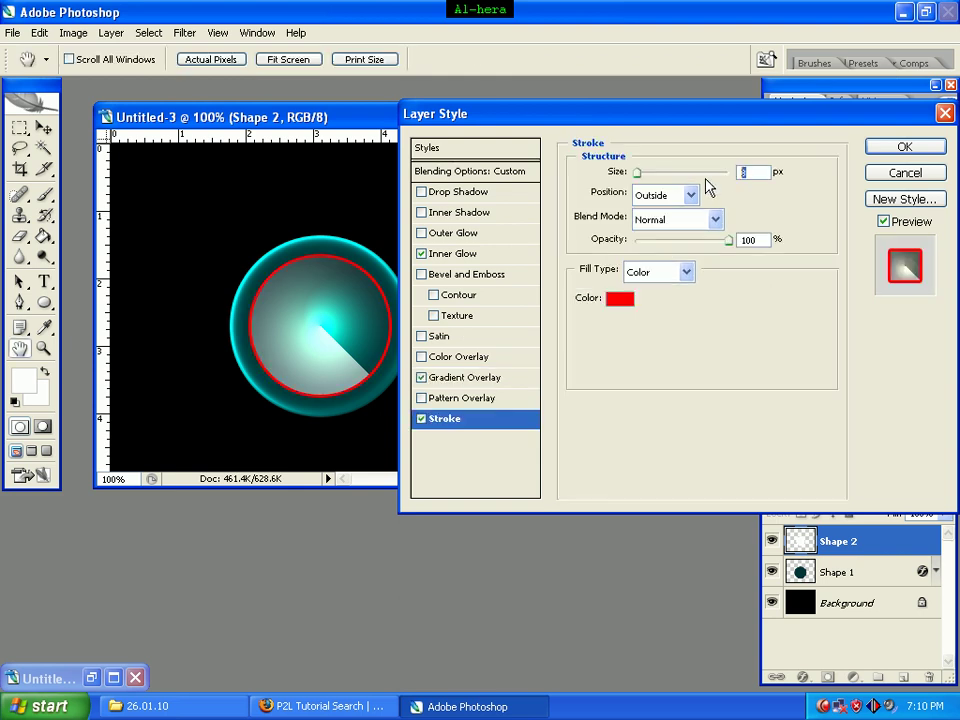
{"action": "type", "text": "6"}
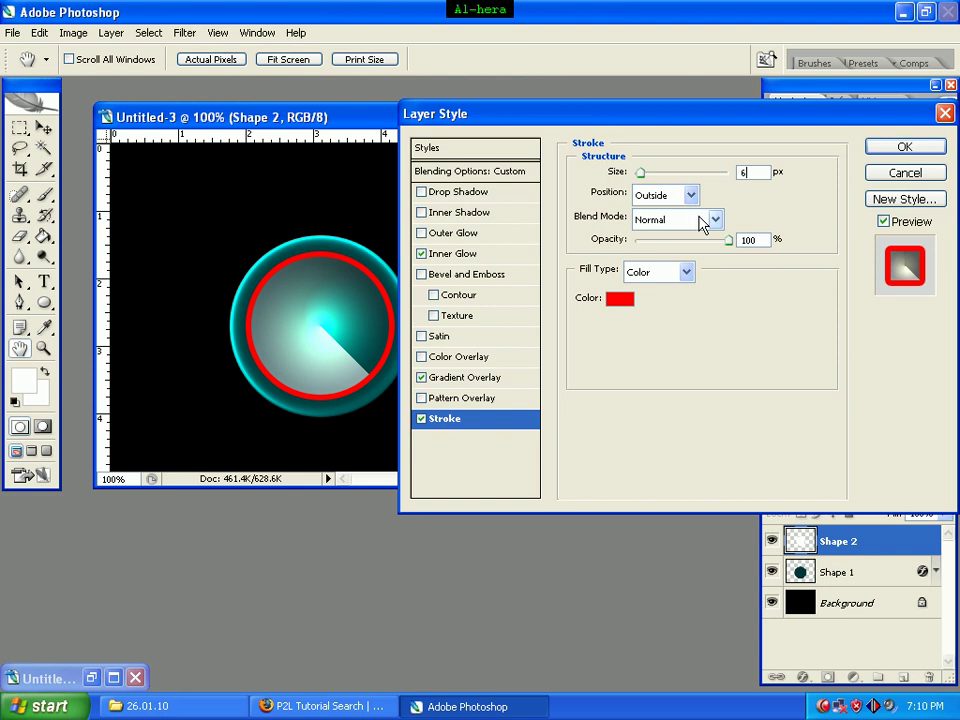
{"action": "left_click", "coordinate": [716, 220]}
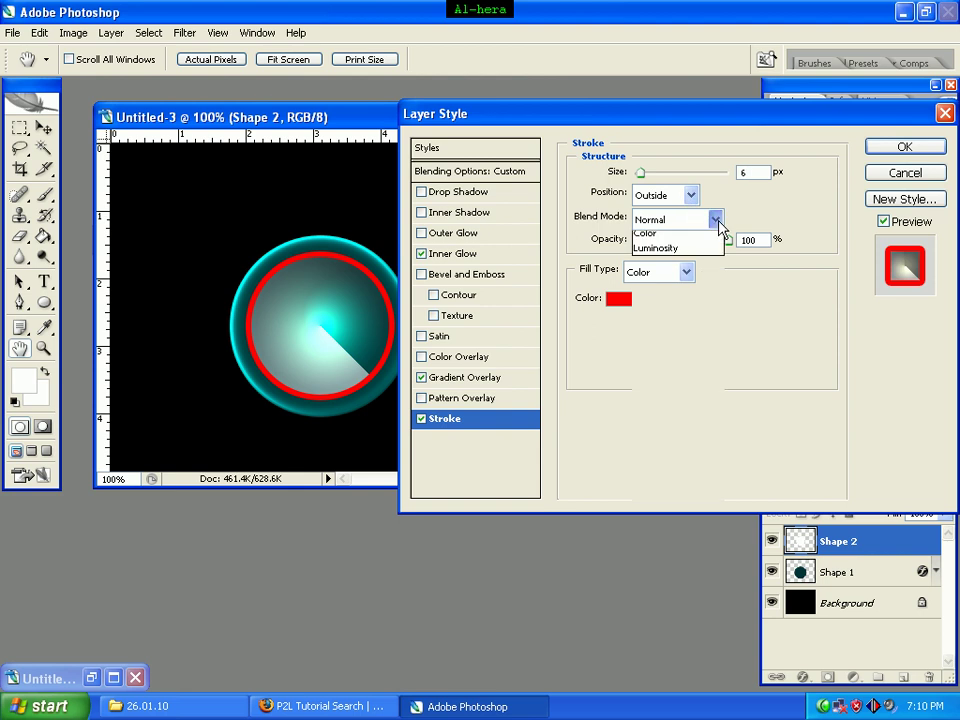
{"action": "left_click", "coordinate": [690, 315]}
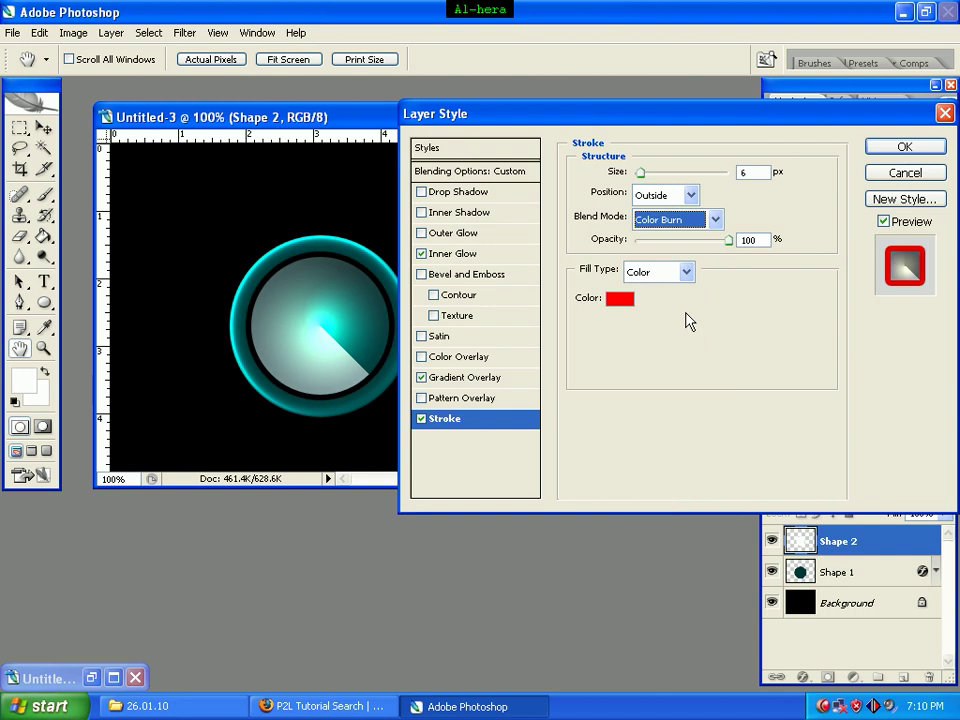
{"action": "double_click", "coordinate": [748, 240]}
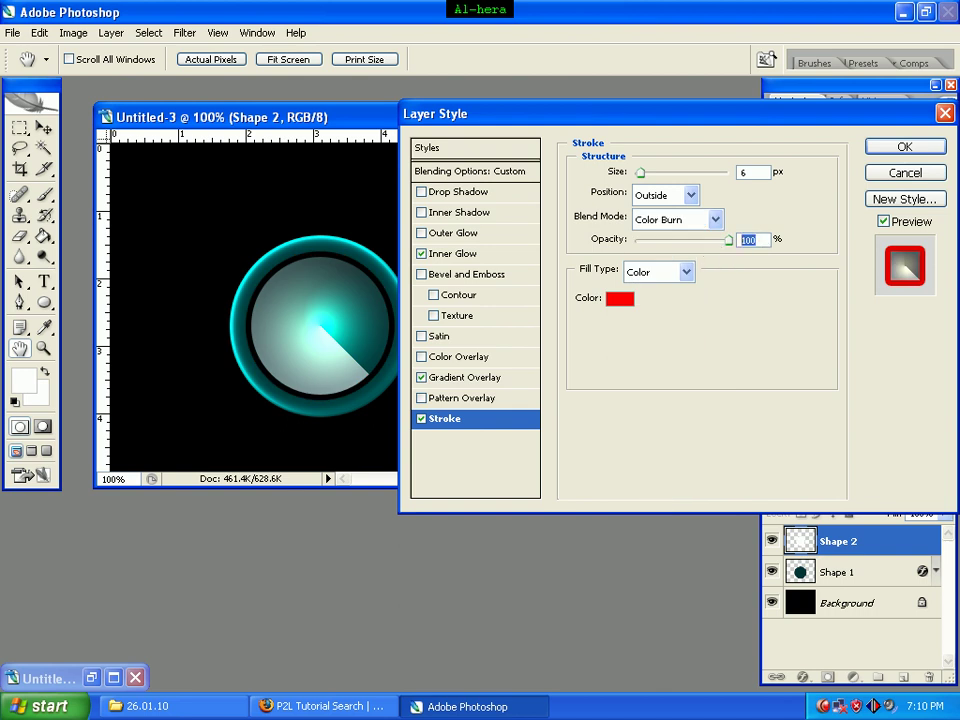
{"action": "type", "text": "5"}
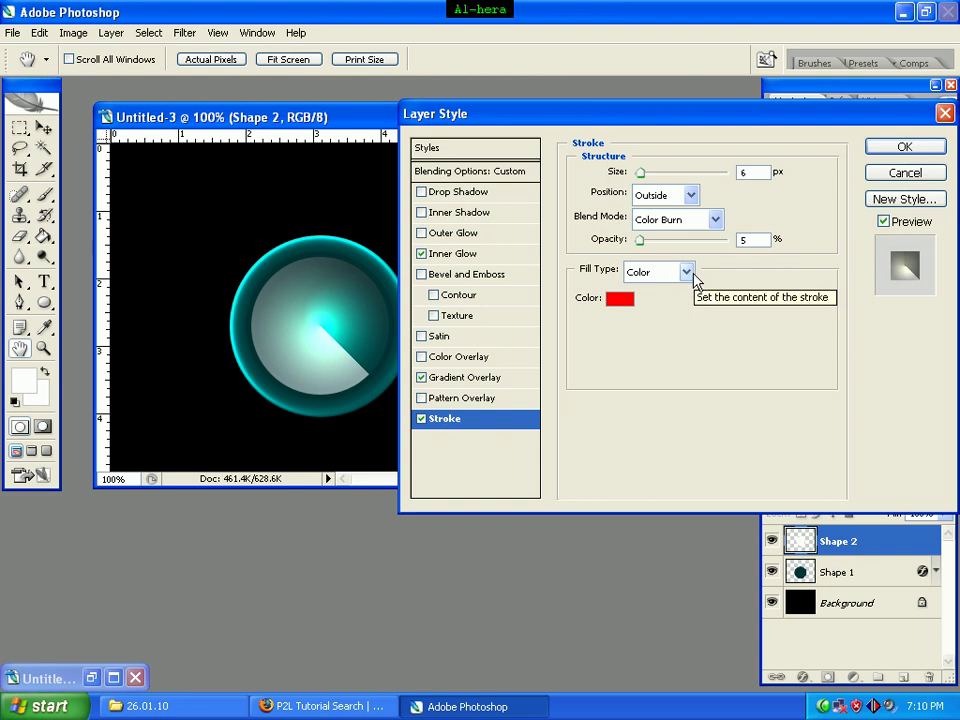
- Fill the stroke with a reversed Angle gradient at 0° angle and 10% scale
{"action": "left_click", "coordinate": [688, 272]}
{"action": "left_click", "coordinate": [683, 308]}
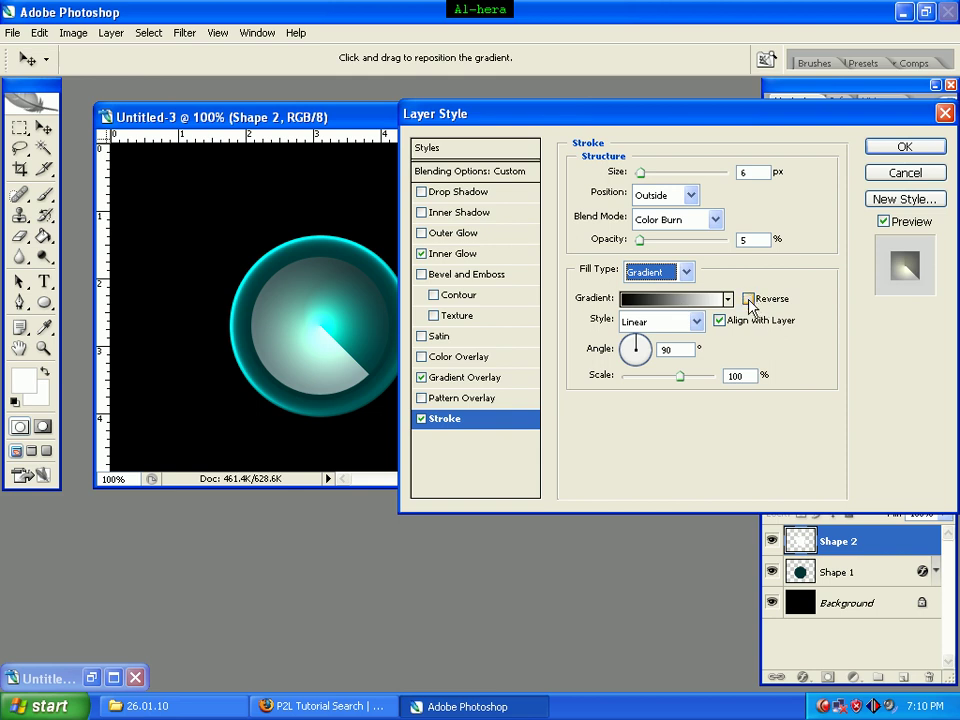
{"action": "left_click", "coordinate": [749, 299]}
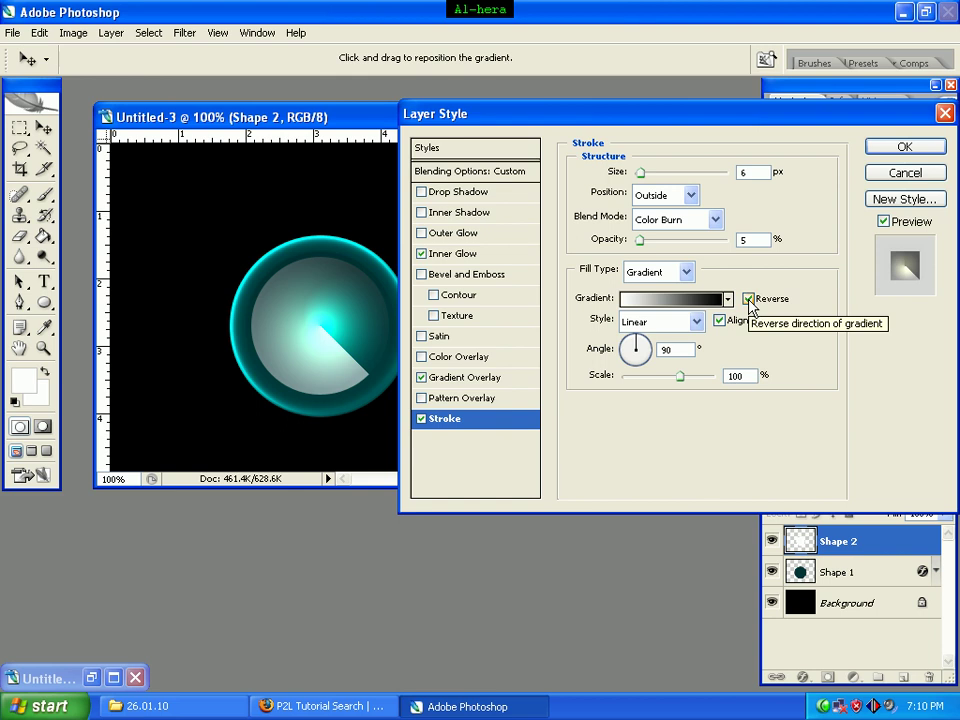
{"action": "left_click", "coordinate": [696, 322]}
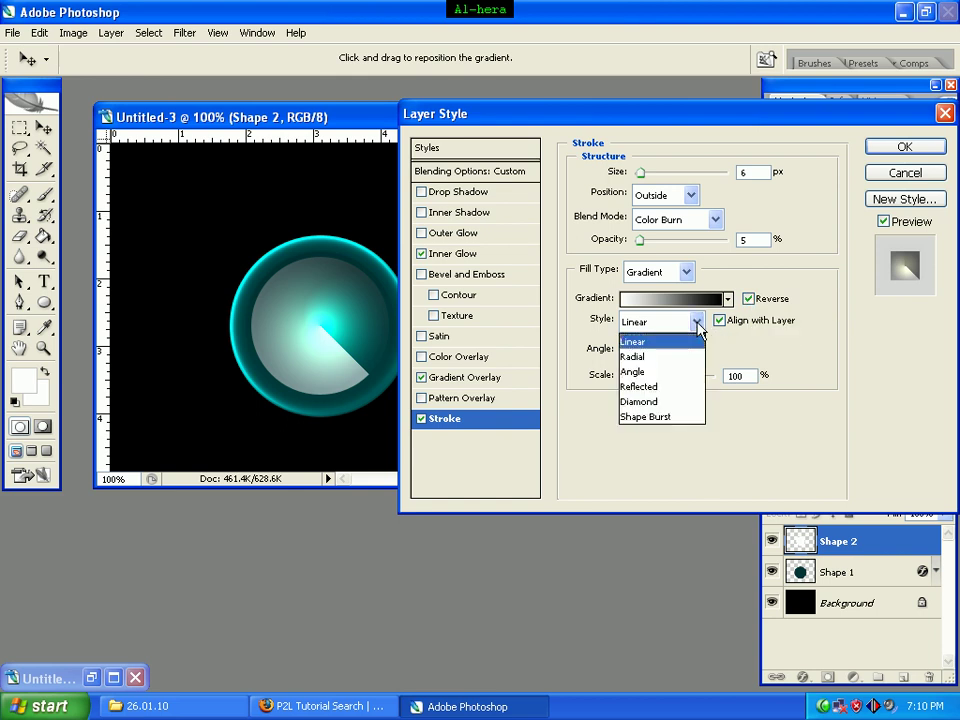
{"action": "left_click", "coordinate": [674, 373]}
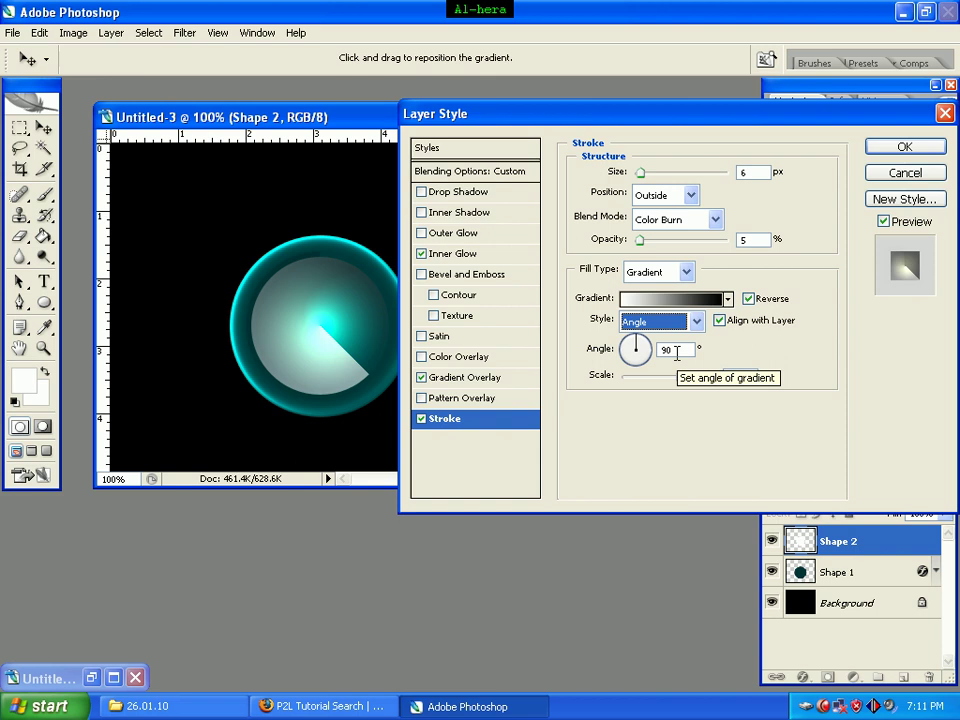
{"action": "double_click", "coordinate": [677, 351]}
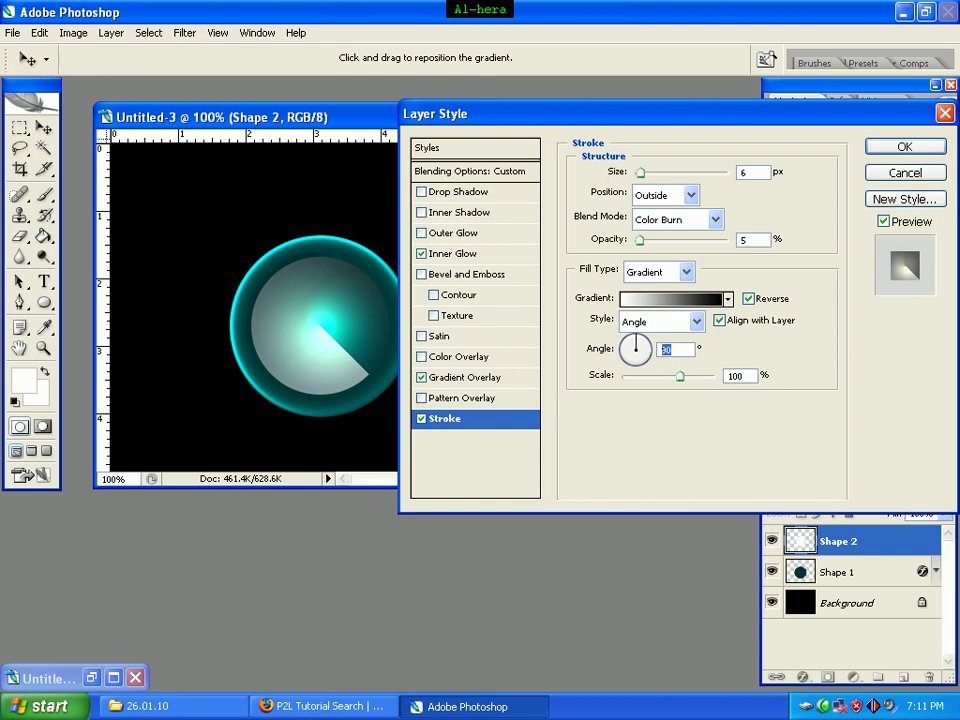
{"action": "type", "text": "0"}
{"action": "double_click", "coordinate": [748, 375]}
{"action": "type", "text": "1"}
{"action": "type", "text": "0"}
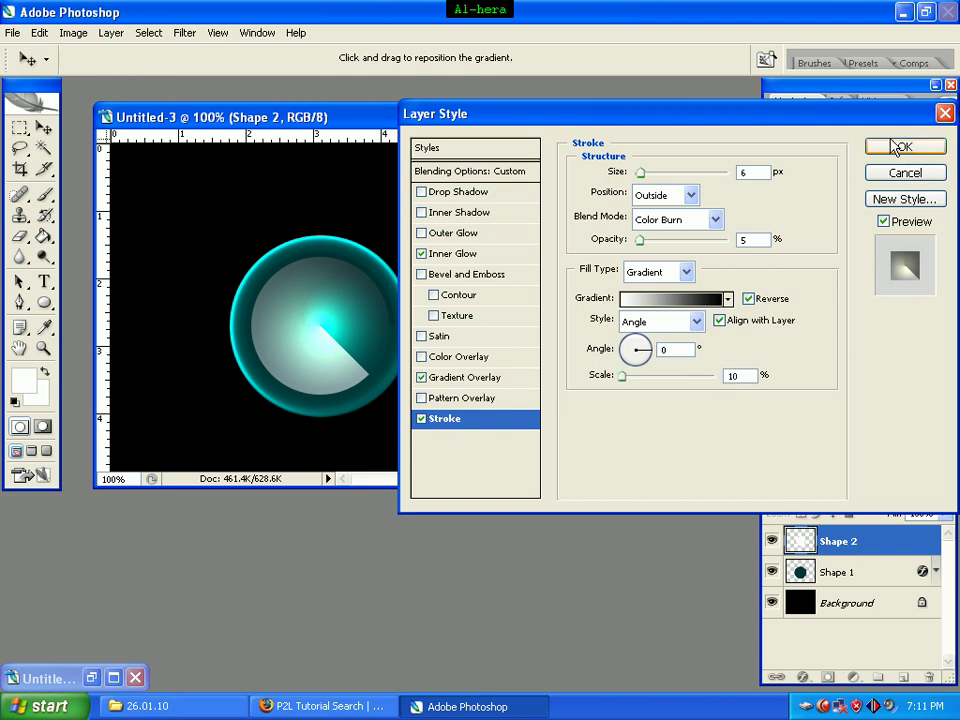
- Apply the stroke style, then merge Shape 1 and Shape 2 into one Shape 2 layer
{"action": "left_click", "coordinate": [897, 147]}
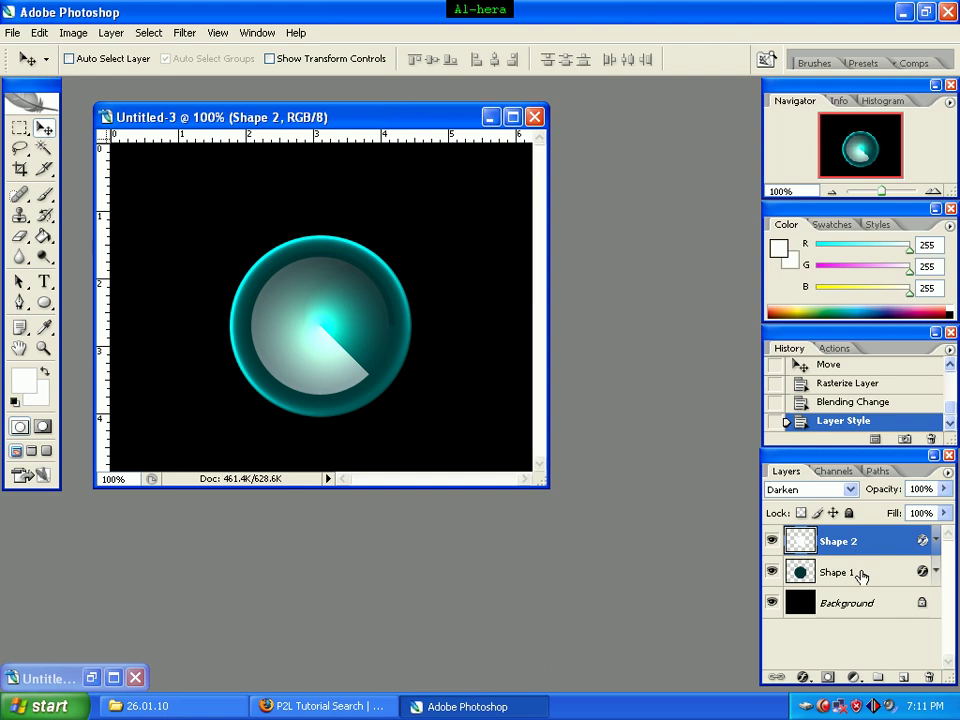
{"action": "left_click", "coordinate": [862, 575], "text": "shift"}
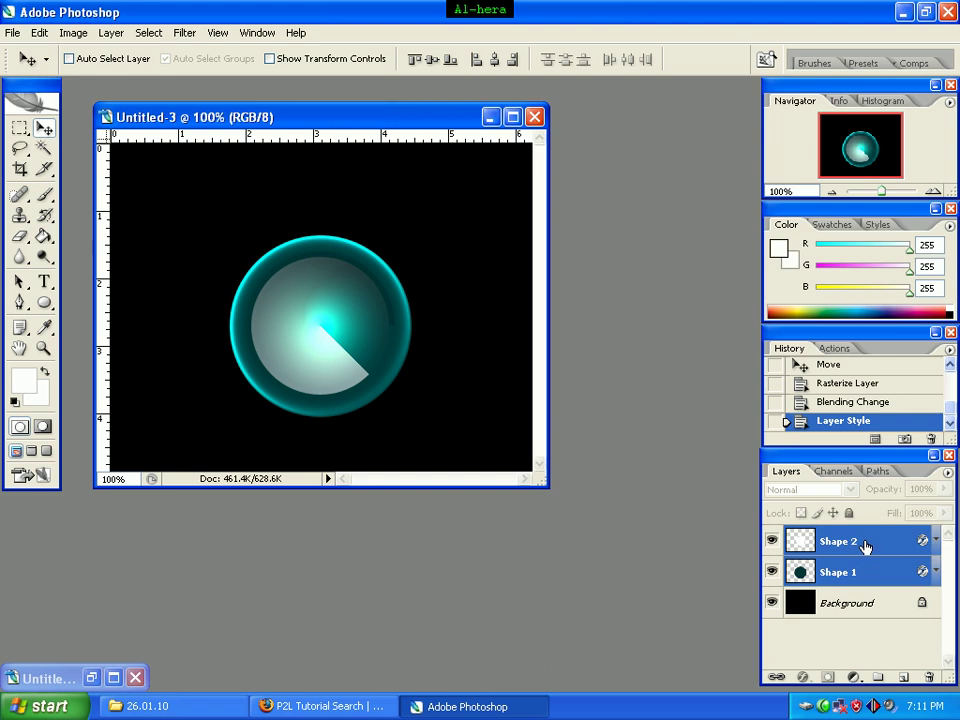
{"action": "key", "text": "ctrl+e"}
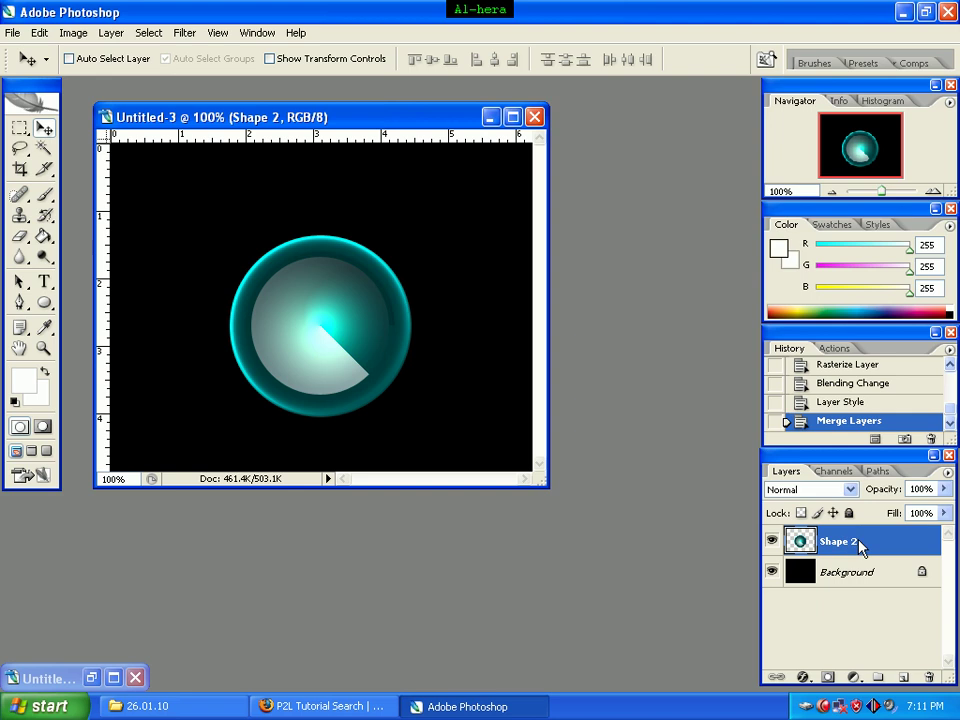
- Duplicate Shape 2 and scale the copy to about 62%, centred inside the orb
{"action": "right_click", "coordinate": [856, 544]}
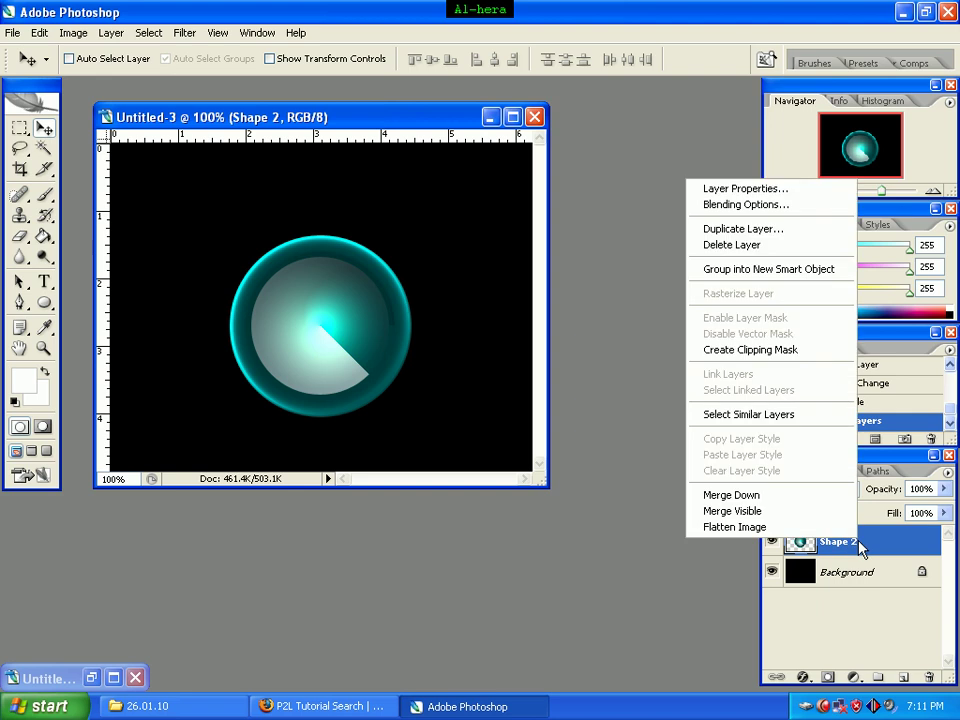
{"action": "left_click", "coordinate": [792, 230]}
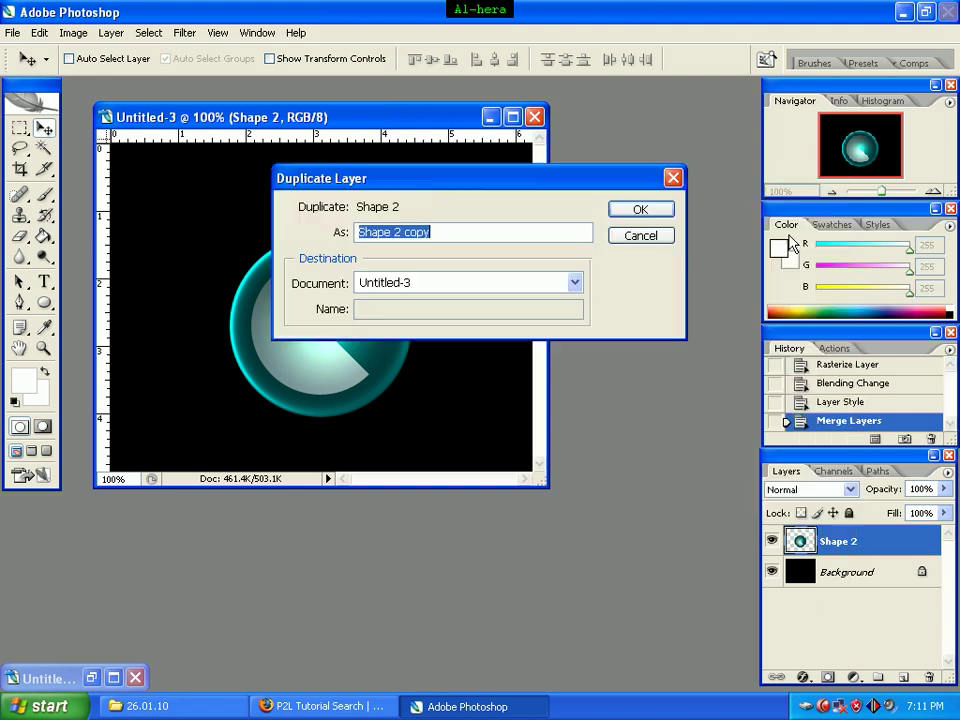
{"action": "left_click", "coordinate": [641, 210]}
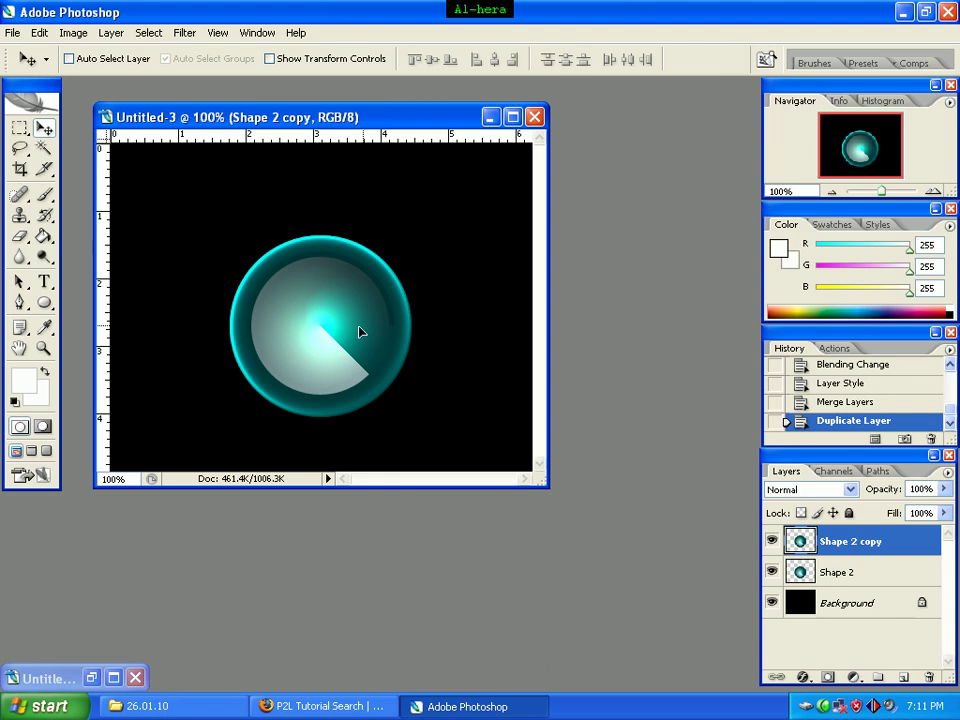
{"action": "key", "text": "ctrl+t"}
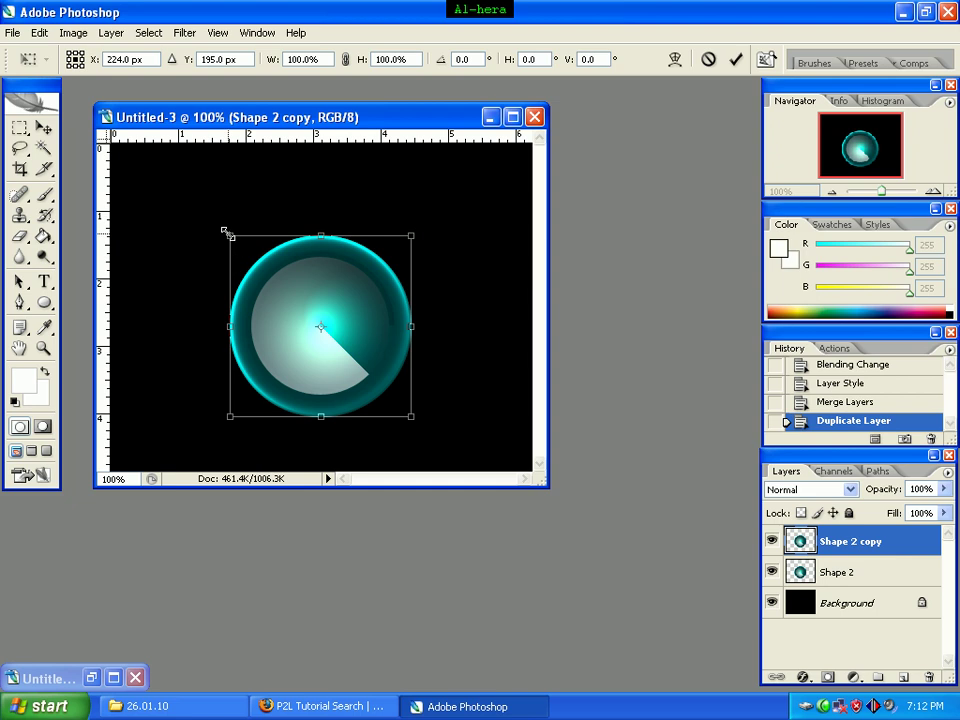
{"action": "left_click_drag", "start_coordinate": [225, 232], "coordinate": [253, 258]}
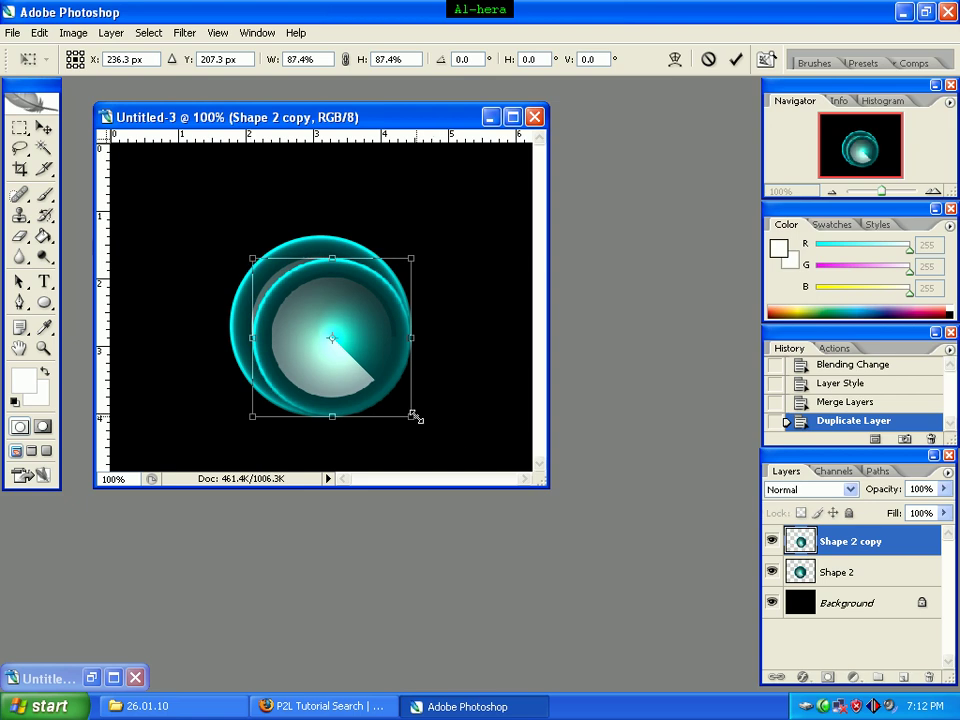
{"action": "left_click_drag", "start_coordinate": [412, 417], "coordinate": [391, 375]}
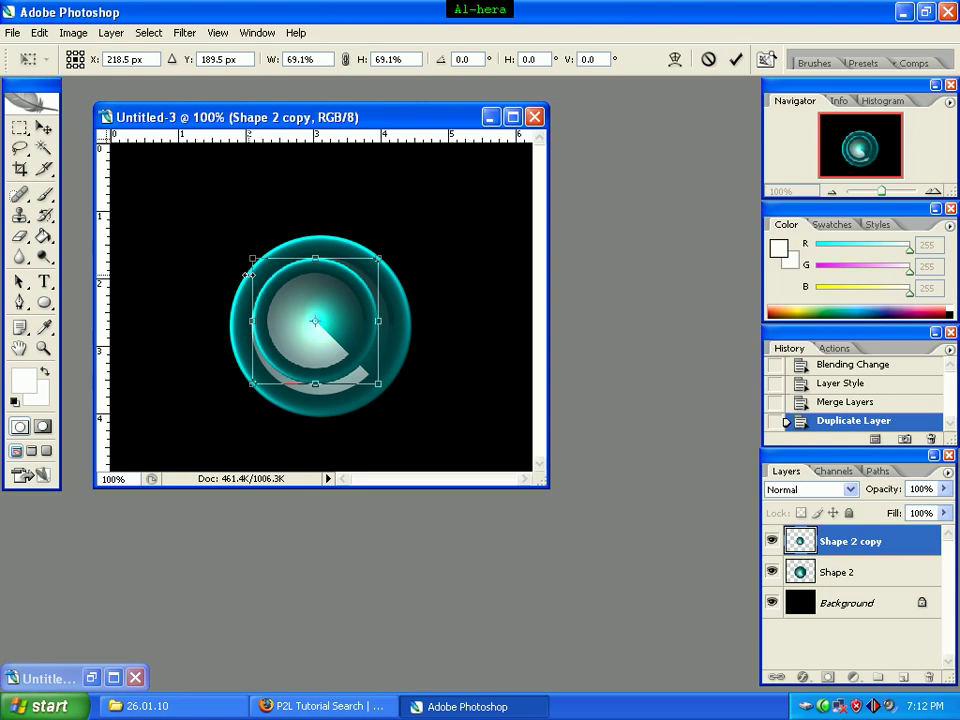
{"action": "left_click_drag", "start_coordinate": [252, 258], "coordinate": [265, 281]}
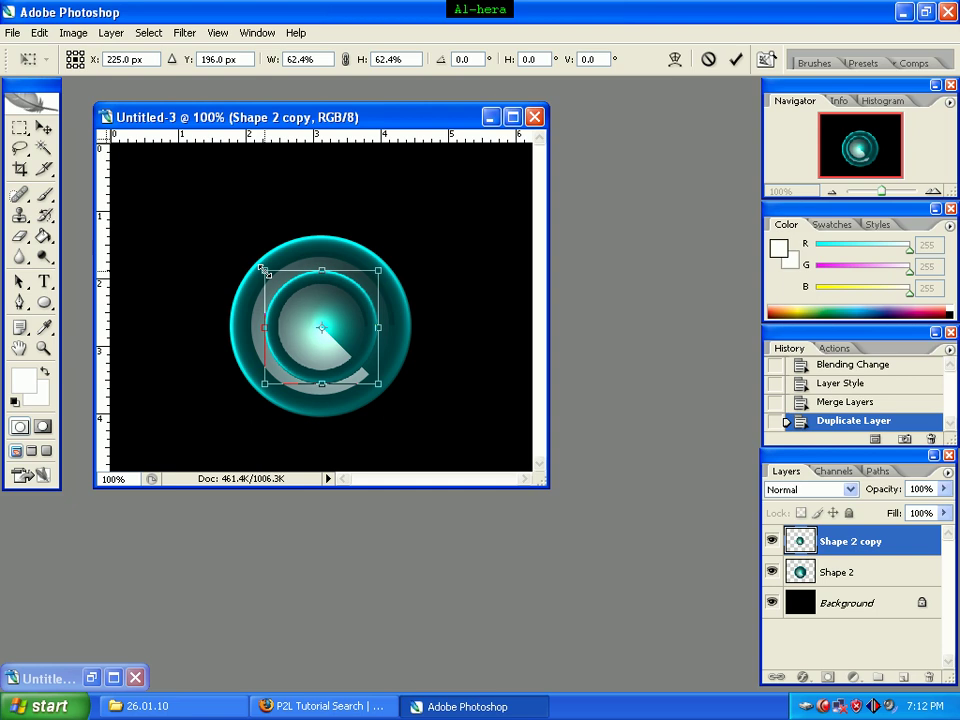
{"action": "key", "text": "Return"}
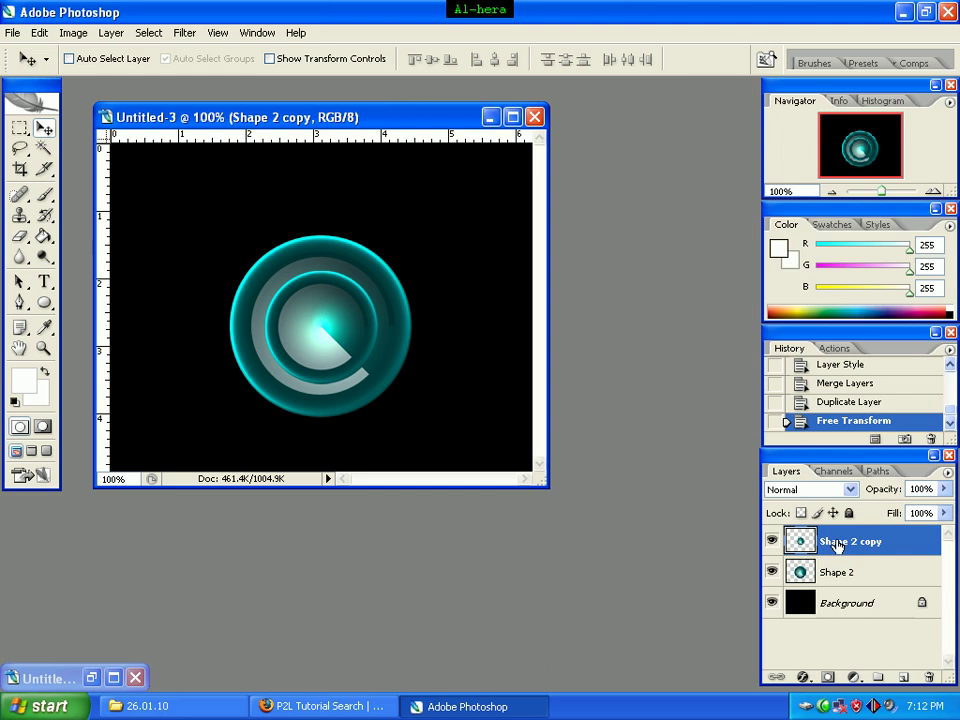
- Duplicate Shape 2 copy as Shape 2 copy 2 and scale it to about 55%, centred
{"action": "right_click", "coordinate": [836, 543]}
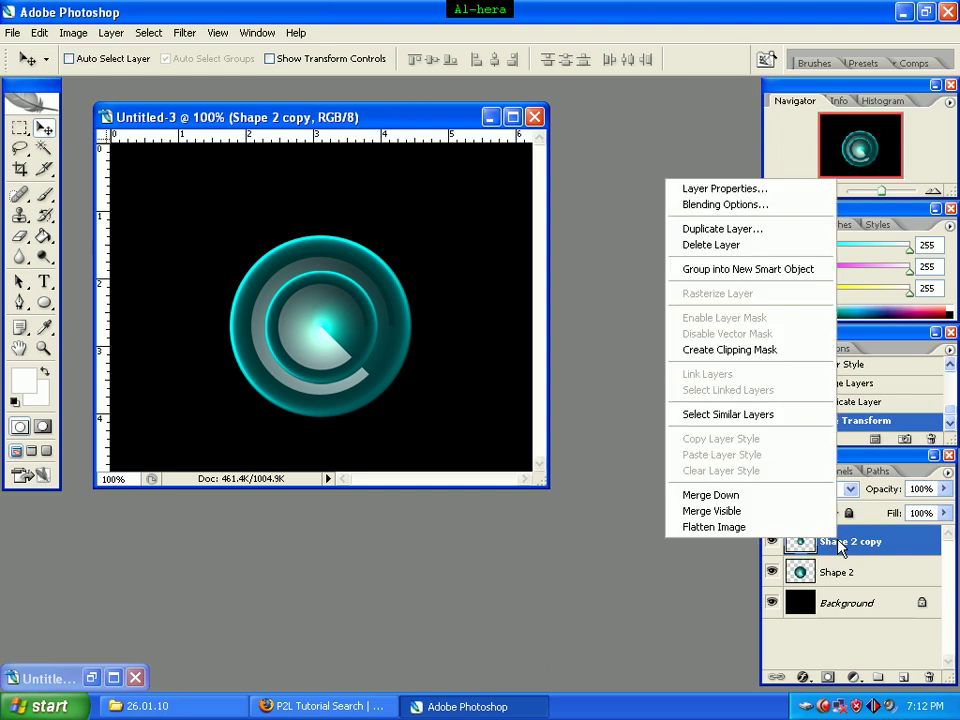
{"action": "left_click", "coordinate": [780, 236]}
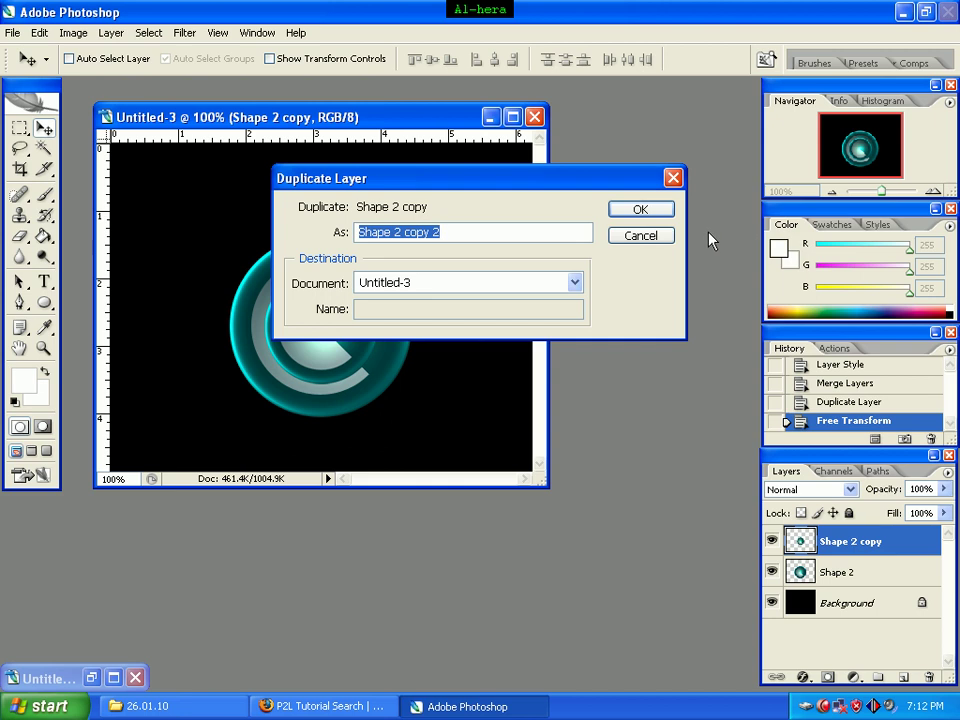
{"action": "left_click", "coordinate": [640, 210]}
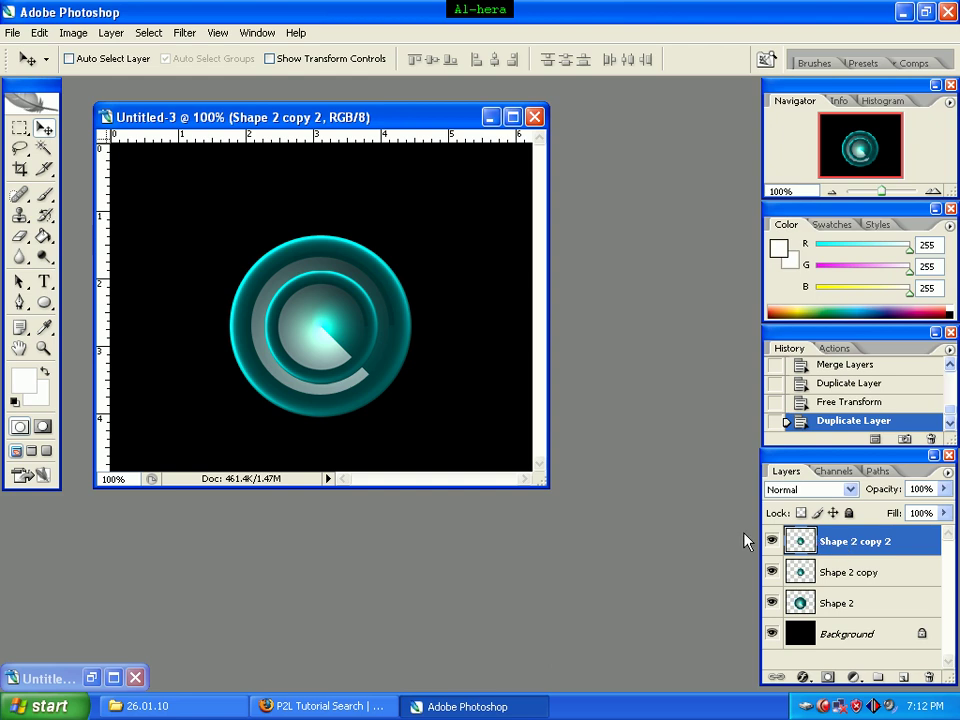
{"action": "key", "text": "ctrl+t"}
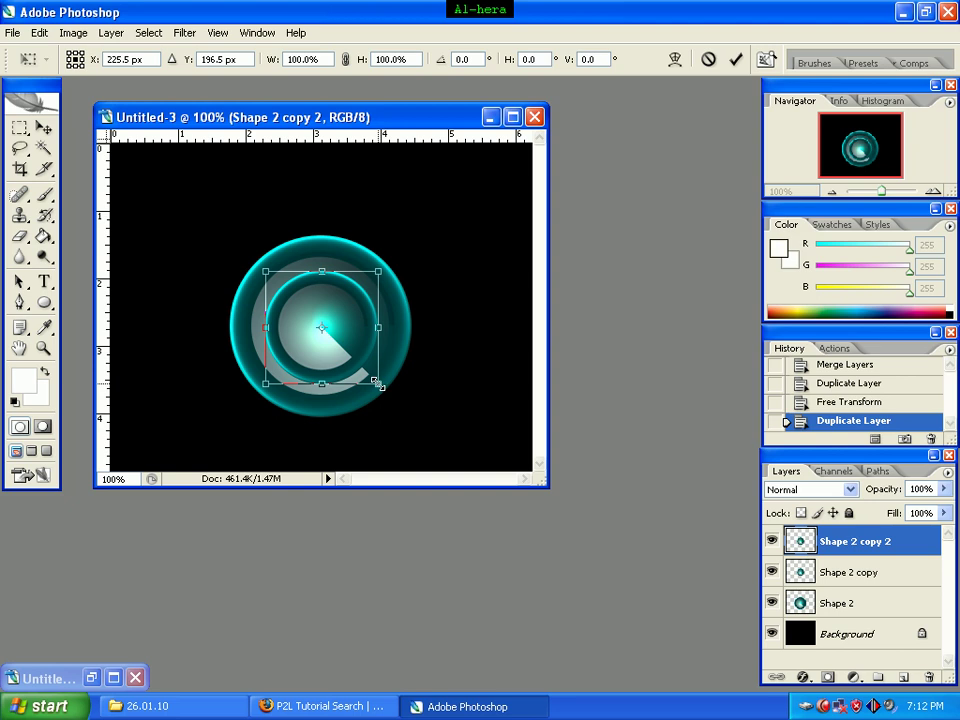
{"action": "left_click_drag", "start_coordinate": [377, 384], "coordinate": [361, 361]}
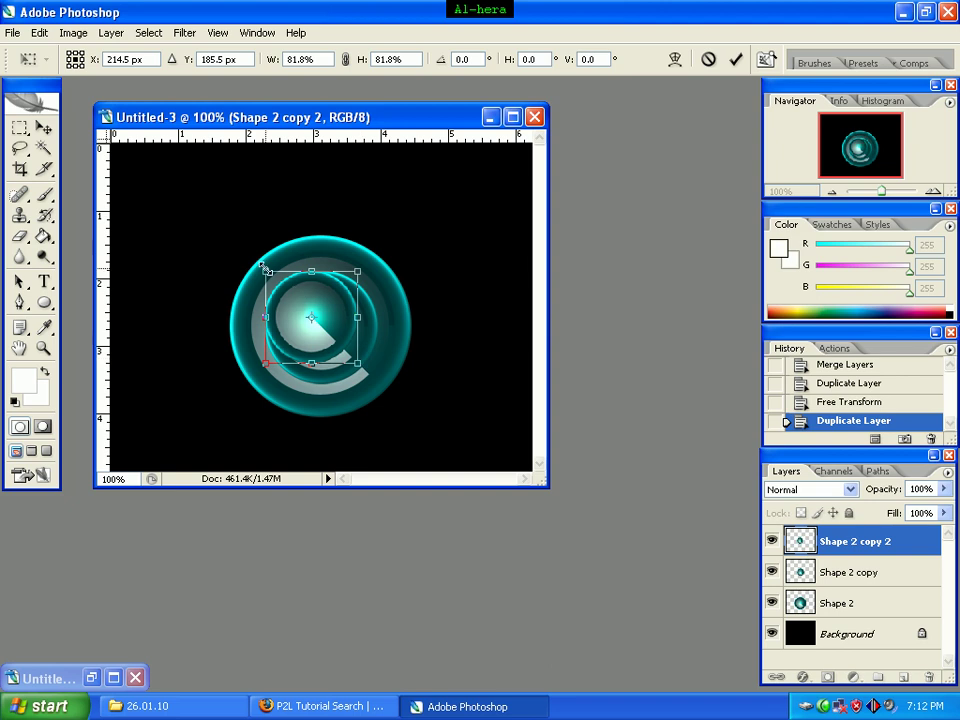
{"action": "left_click_drag", "start_coordinate": [266, 270], "coordinate": [291, 288]}
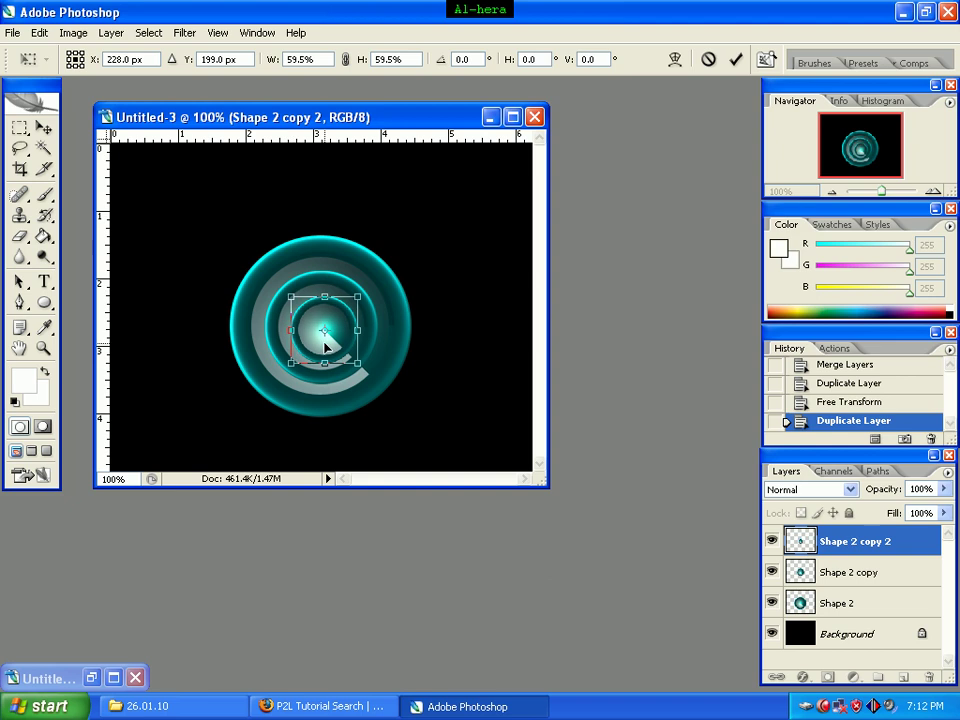
{"action": "left_click_drag", "start_coordinate": [342, 352], "coordinate": [352, 357]}
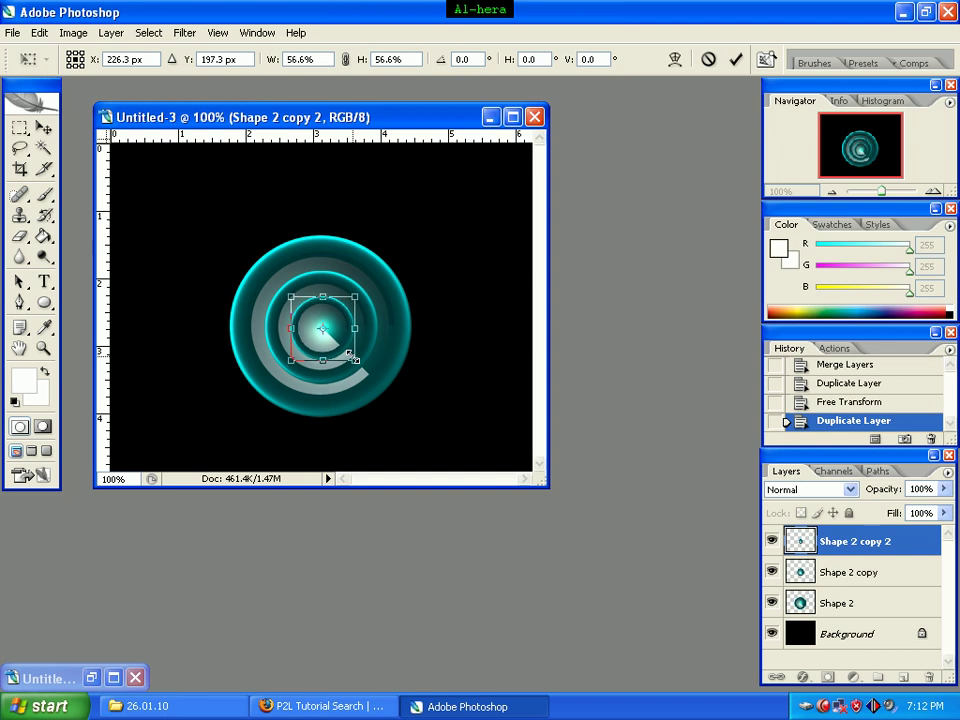
{"action": "key", "text": "Return"}
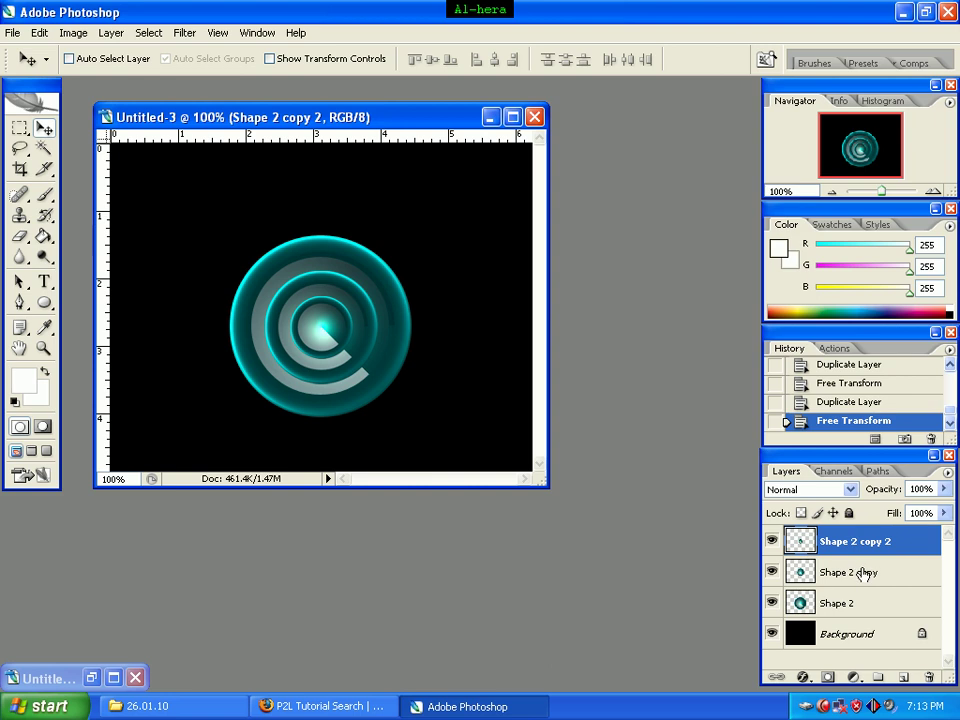
- Merge Shape 2 copy and Shape 2 copy 2 into one layer, then open Blending Options
{"action": "left_click", "coordinate": [857, 576], "text": "shift"}
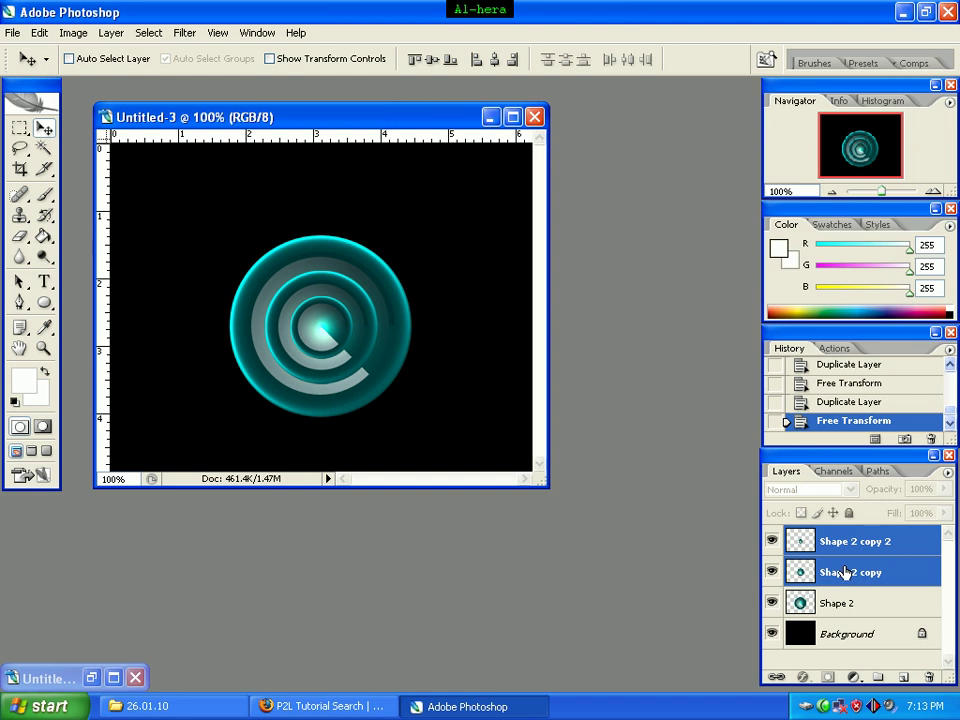
{"action": "key", "text": "ctrl+e"}
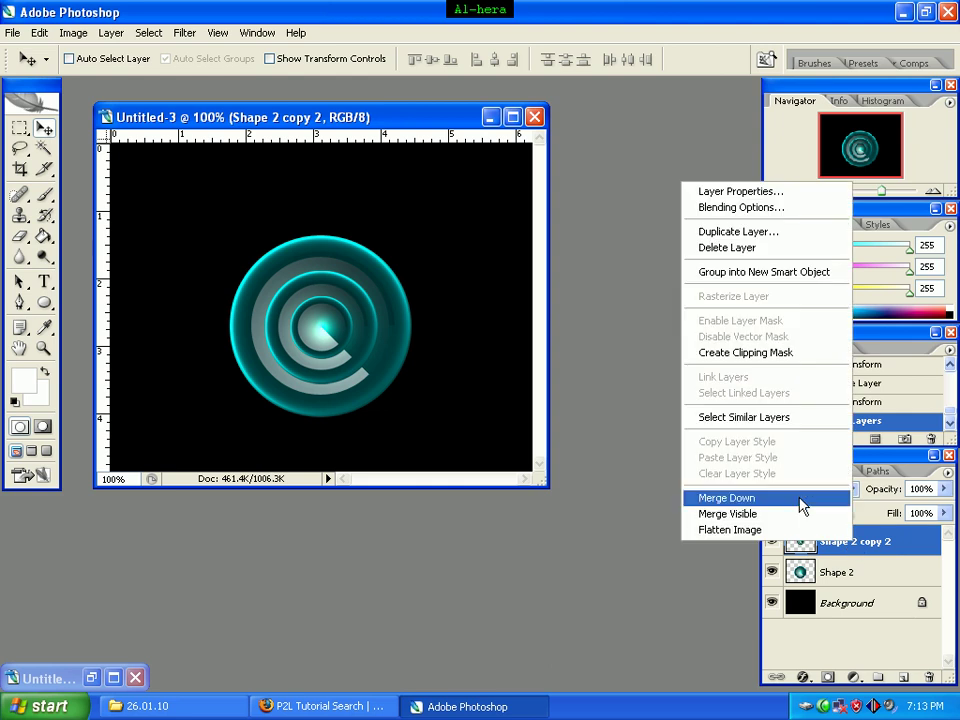
{"action": "left_click", "coordinate": [763, 209]}
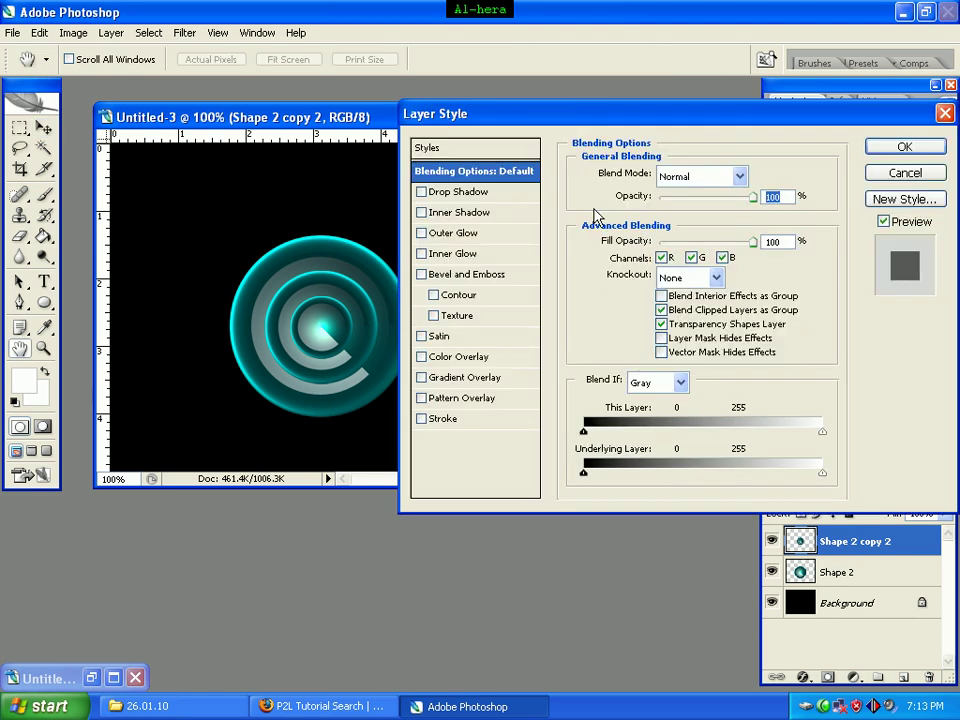
- Turn on Inner Glow in Normal mode at 100% opacity with cyan colour 00faff
{"action": "left_click", "coordinate": [441, 256]}
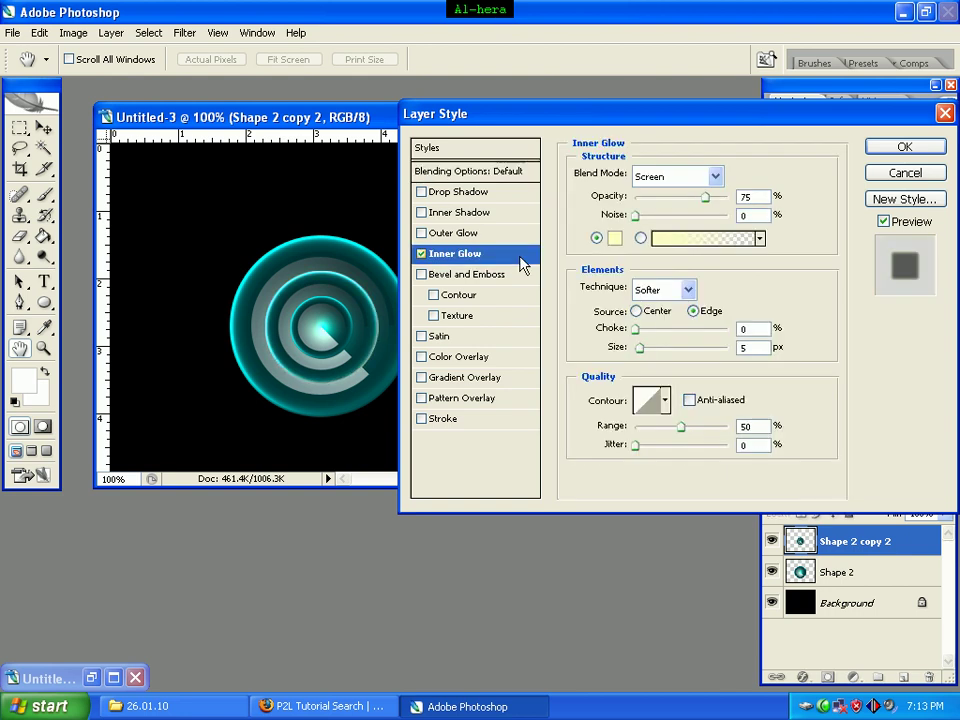
{"action": "left_click", "coordinate": [692, 180]}
{"action": "left_click", "coordinate": [690, 196]}
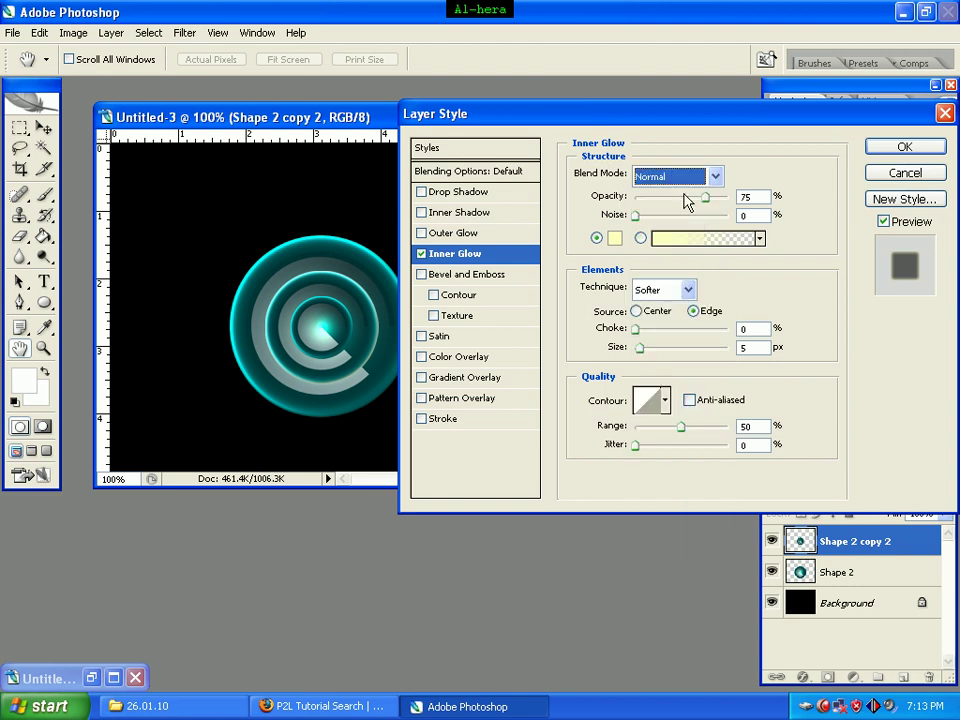
{"action": "double_click", "coordinate": [750, 197]}
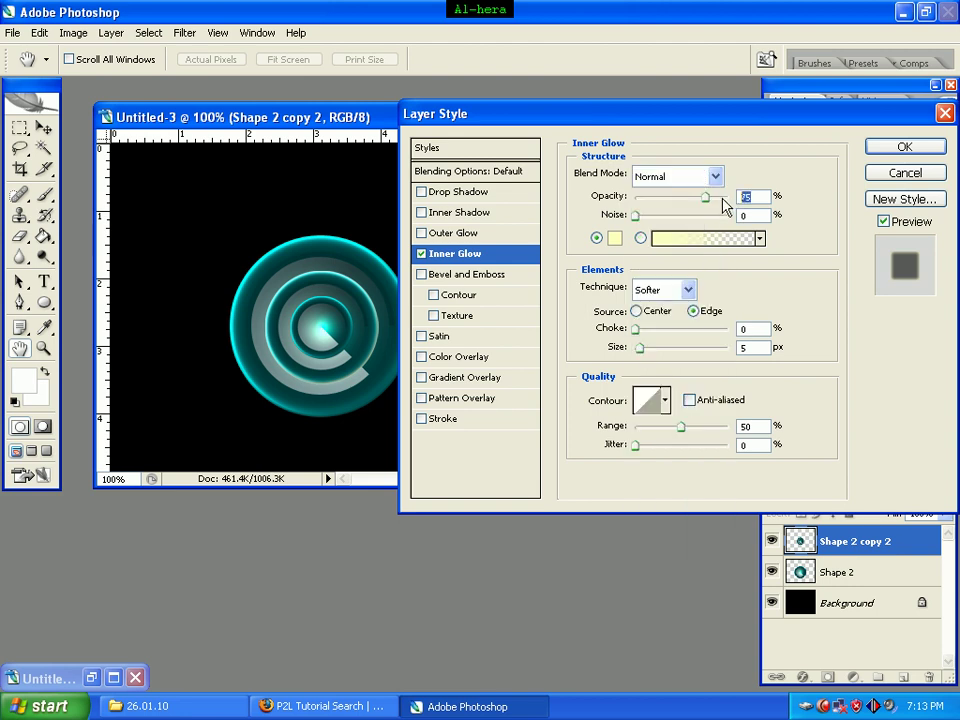
{"action": "type", "text": "100"}
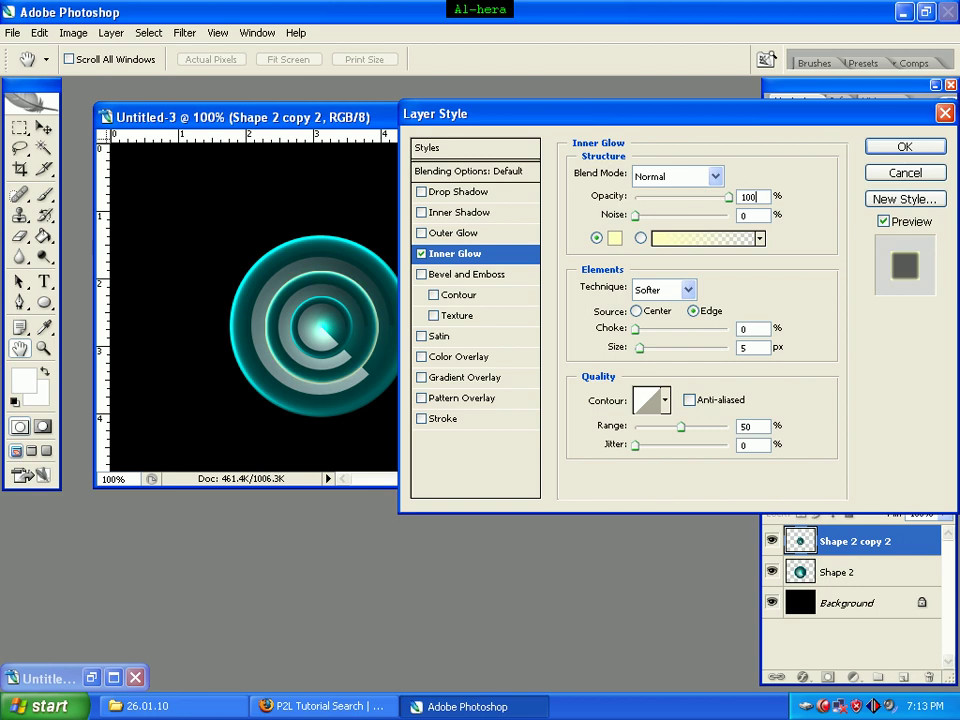
{"action": "left_click", "coordinate": [614, 239]}
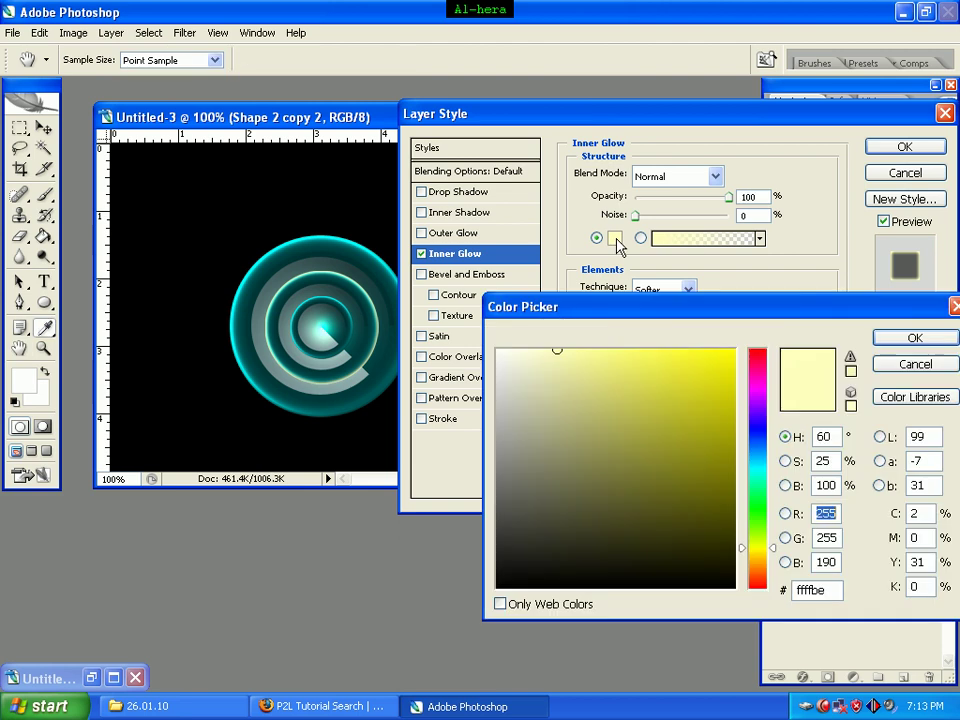
{"action": "double_click", "coordinate": [831, 589]}
{"action": "type", "text": "0"}
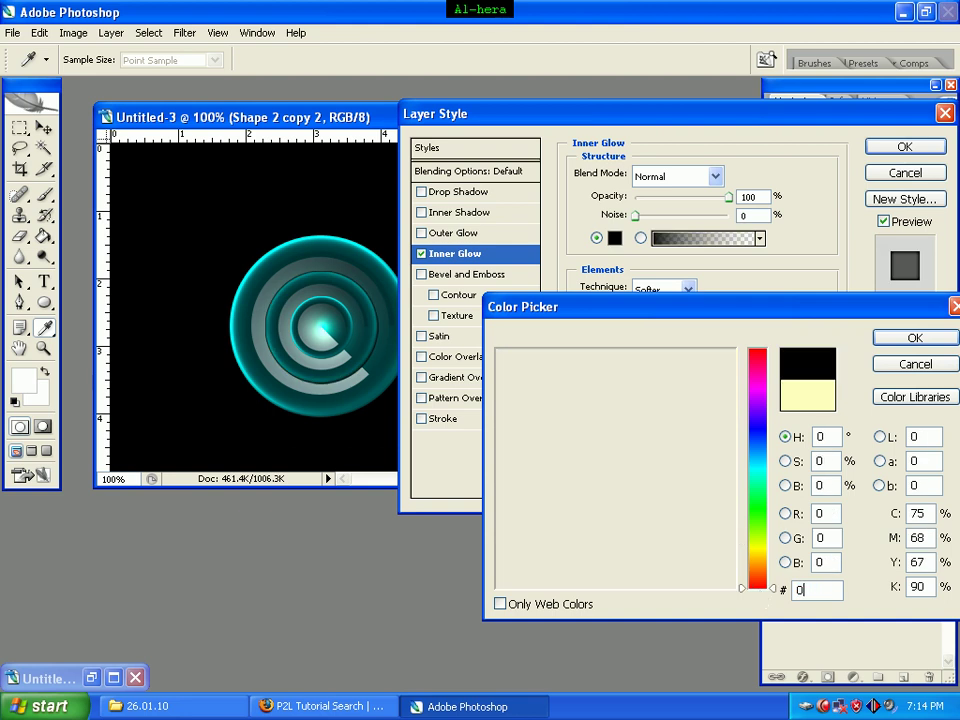
{"action": "type", "text": "0faff"}
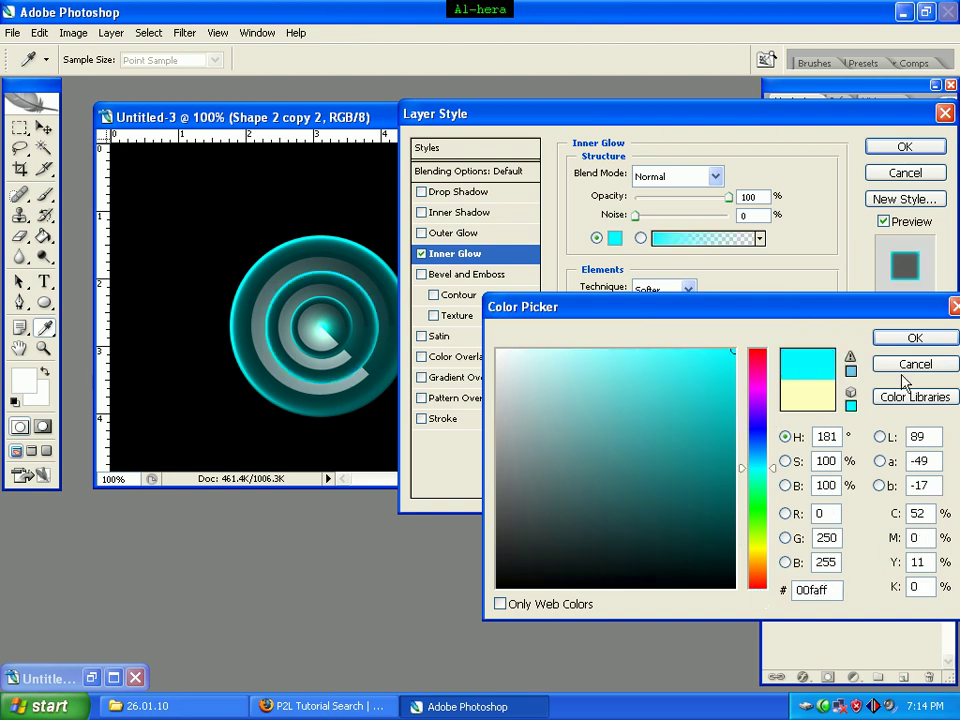
{"action": "left_click", "coordinate": [912, 338]}
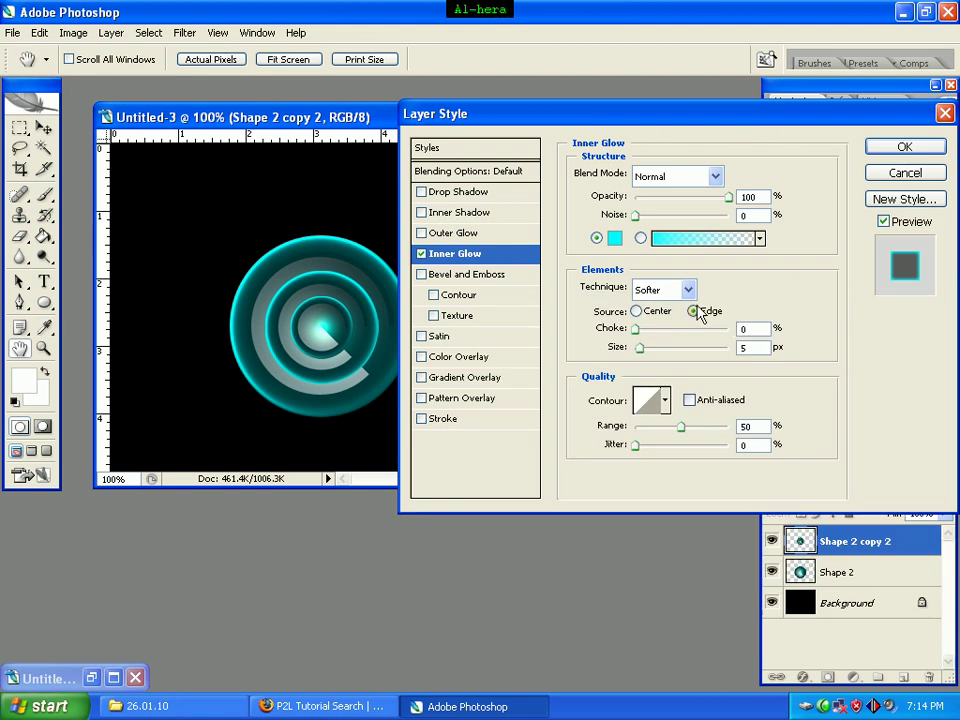
- Set the inner glow source to Center, size 79 px, range 21%
{"action": "left_click", "coordinate": [636, 311]}
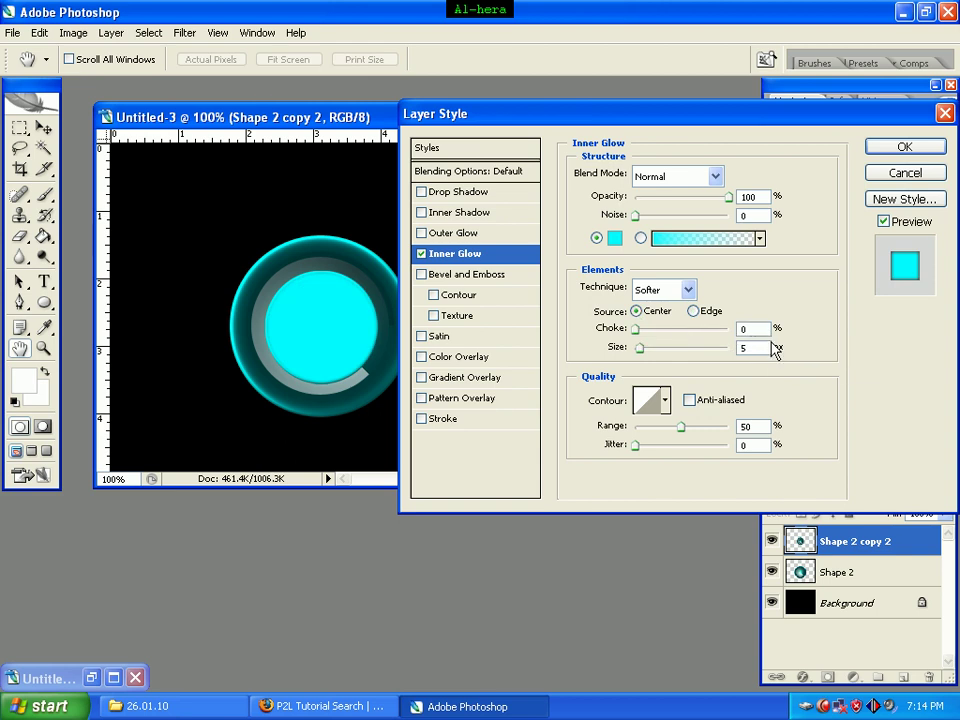
{"action": "double_click", "coordinate": [765, 347]}
{"action": "type", "text": "79"}
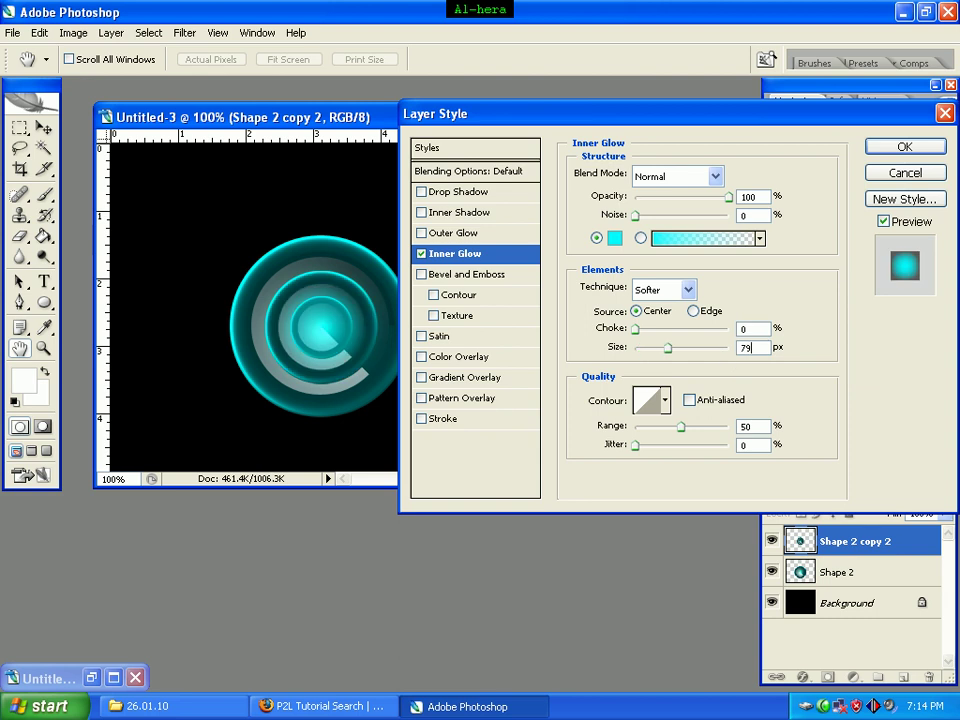
{"action": "double_click", "coordinate": [751, 426]}
{"action": "type", "text": "21"}
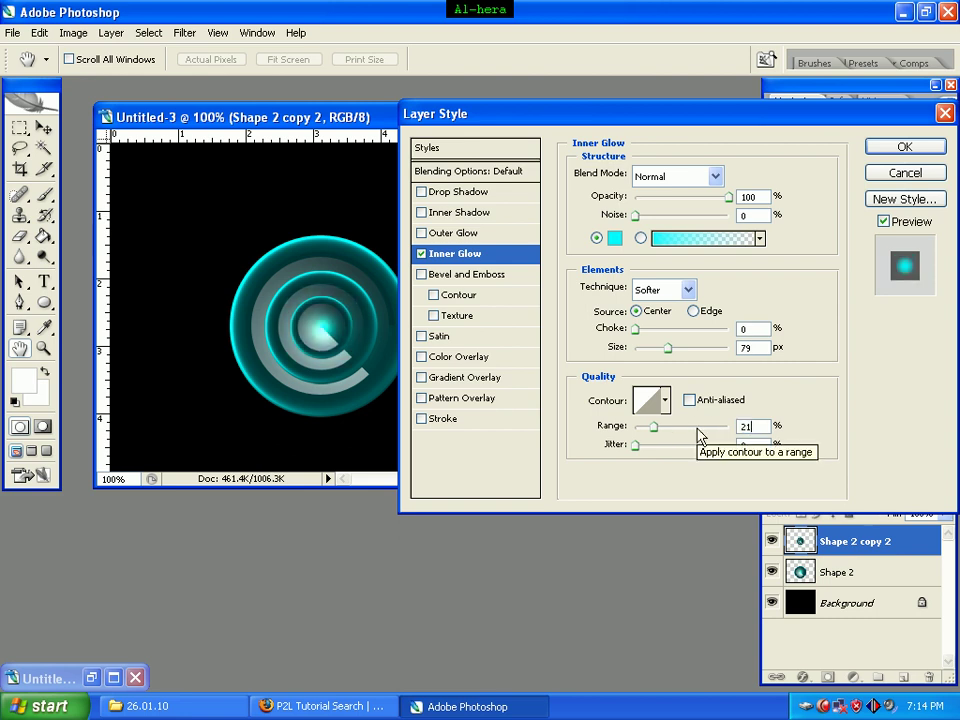
- Add an uninverted Normal satin at 76% opacity and -69° angle, then apply the style
{"action": "left_click", "coordinate": [444, 341]}
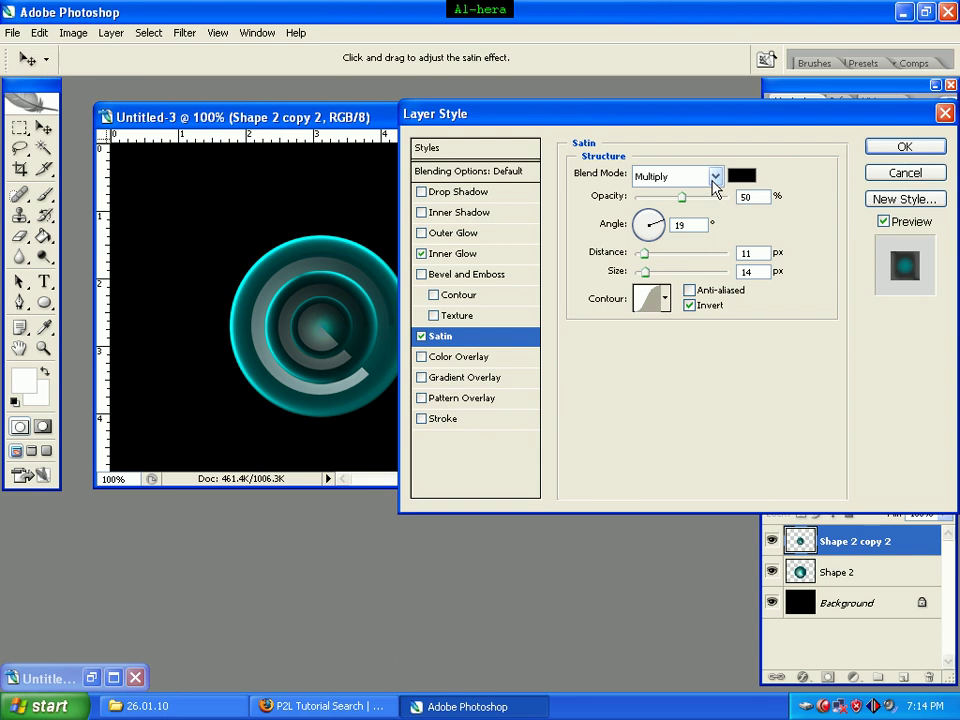
{"action": "left_click", "coordinate": [715, 178]}
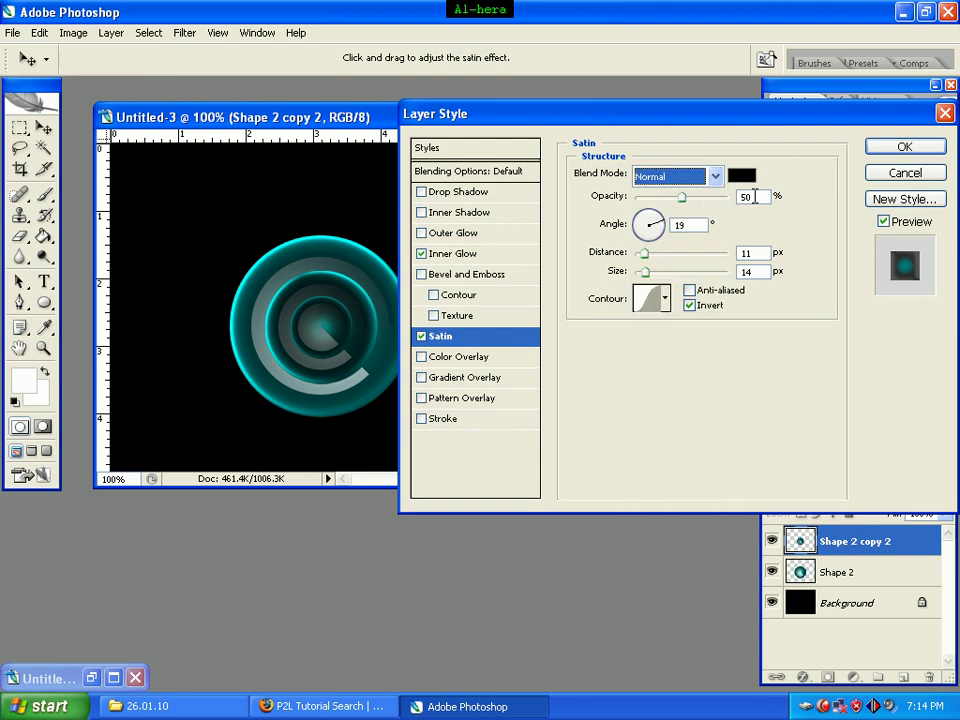
{"action": "double_click", "coordinate": [755, 197]}
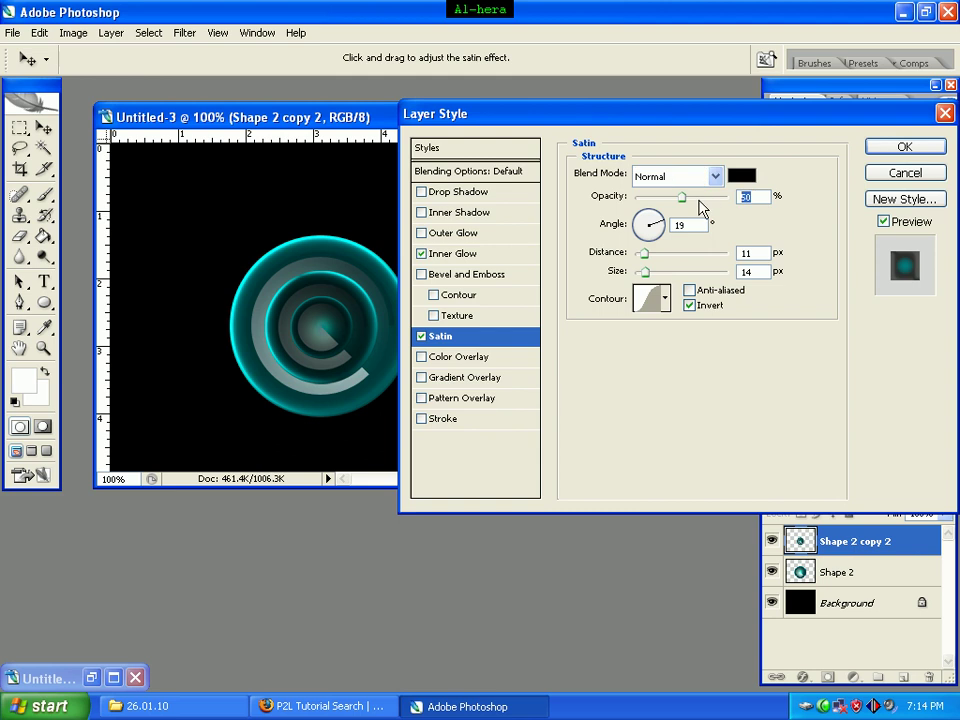
{"action": "type", "text": "76"}
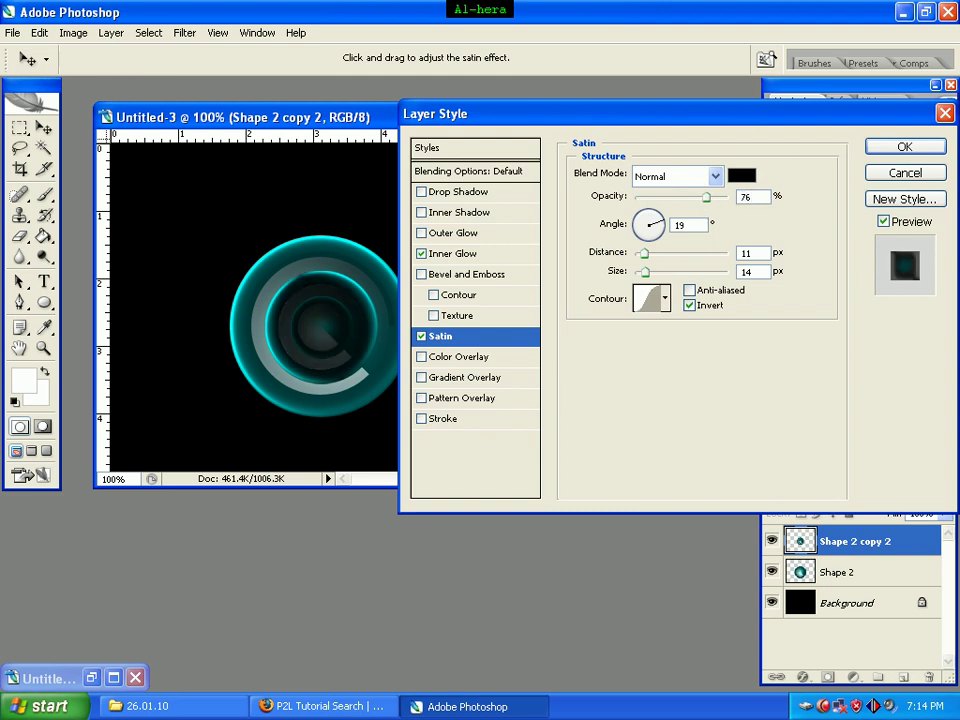
{"action": "key", "text": "Tab"}
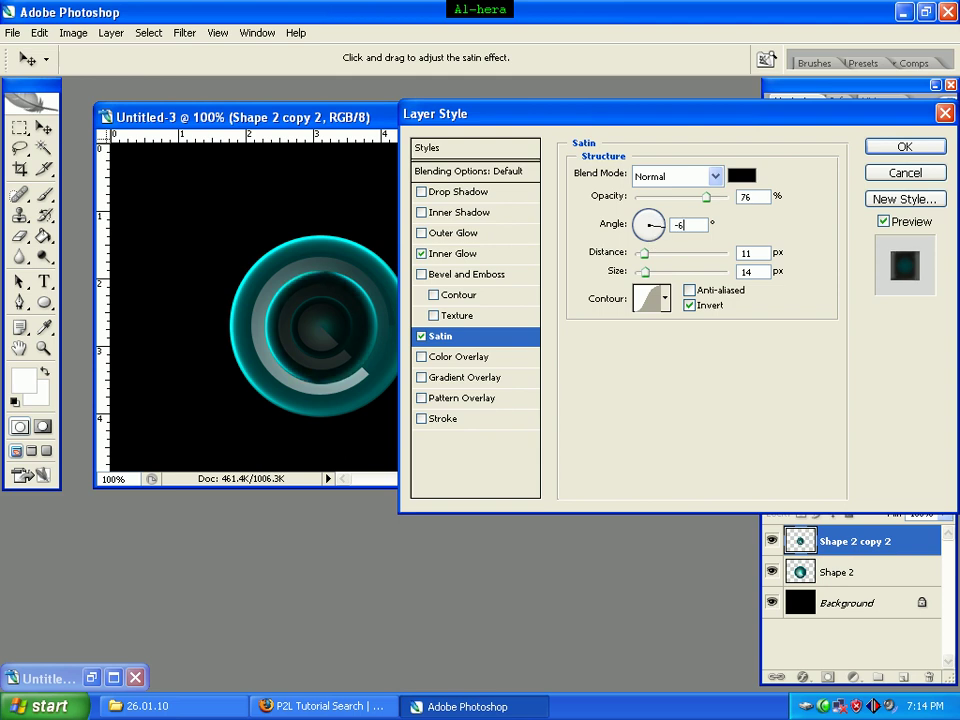
{"action": "type", "text": "69"}
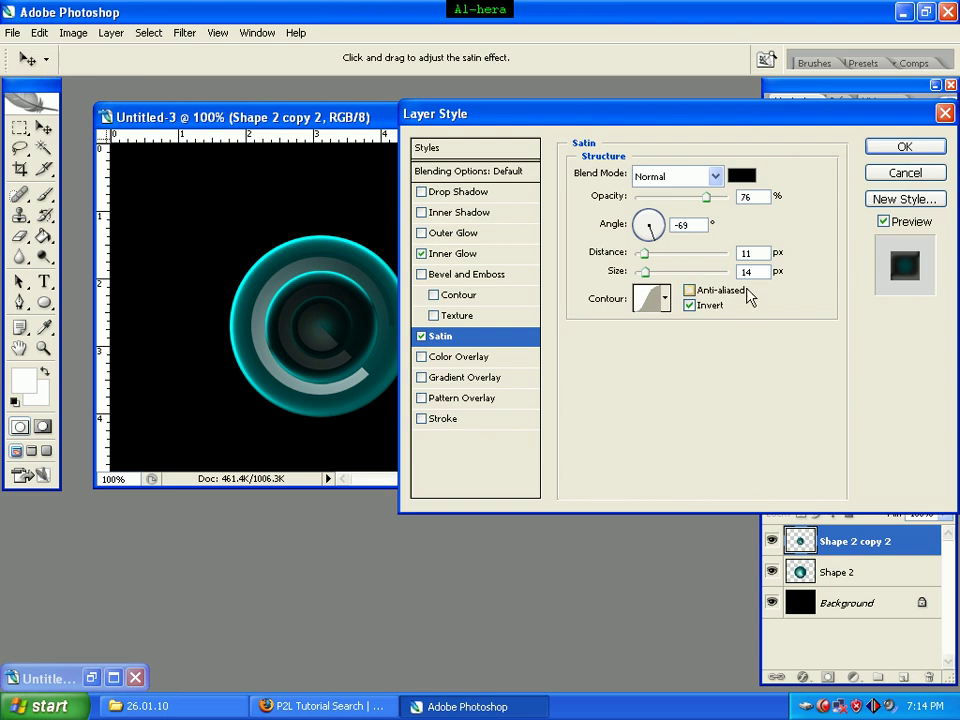
{"action": "left_click", "coordinate": [690, 308]}
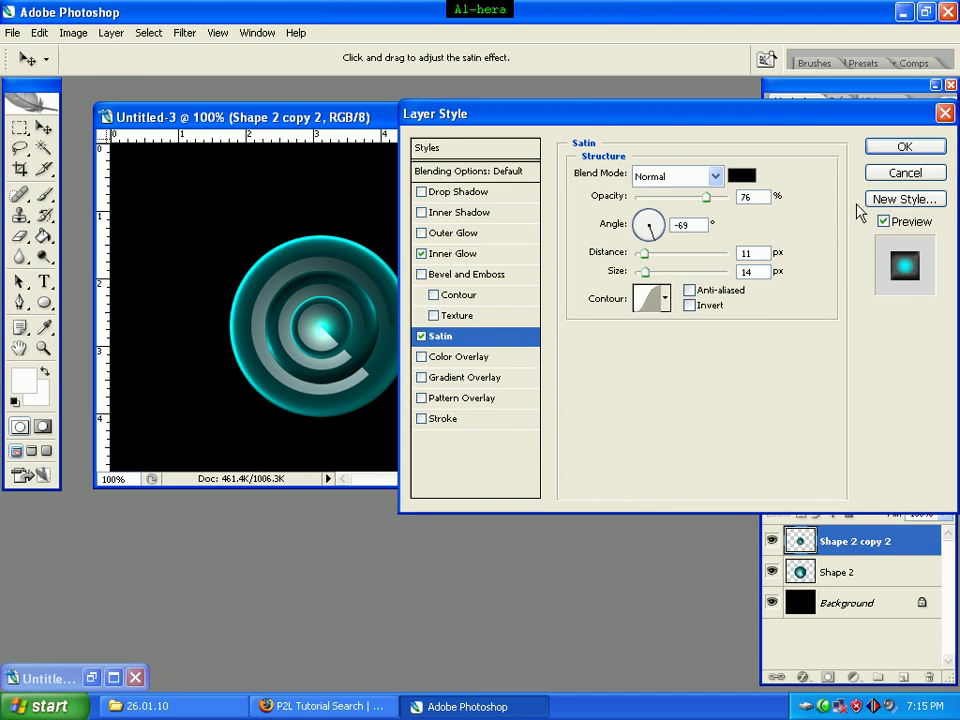
{"action": "left_click", "coordinate": [877, 150]}
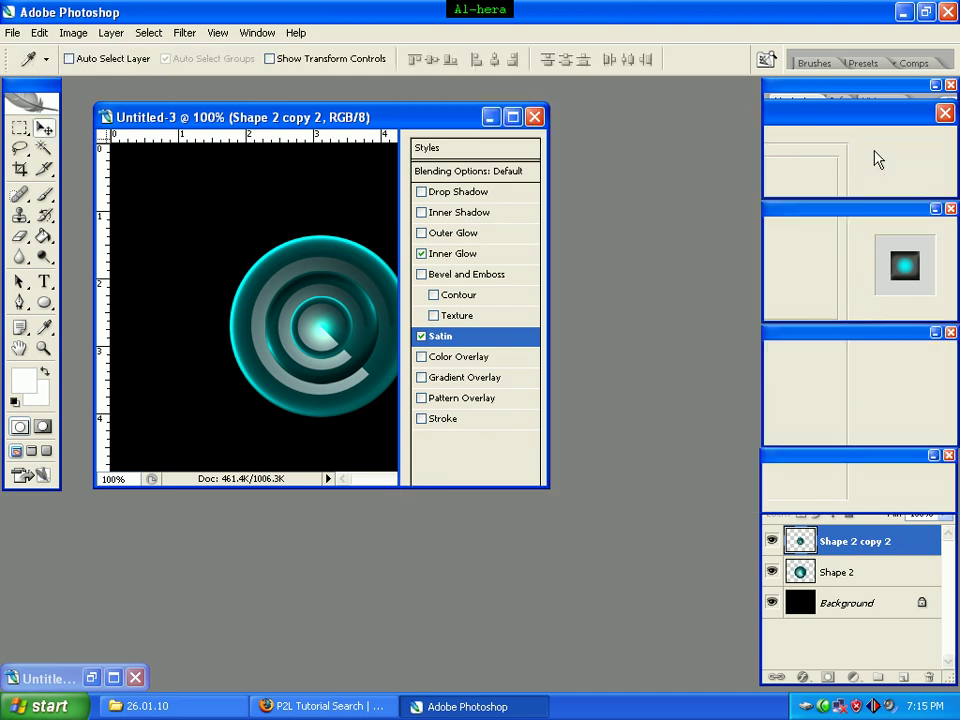